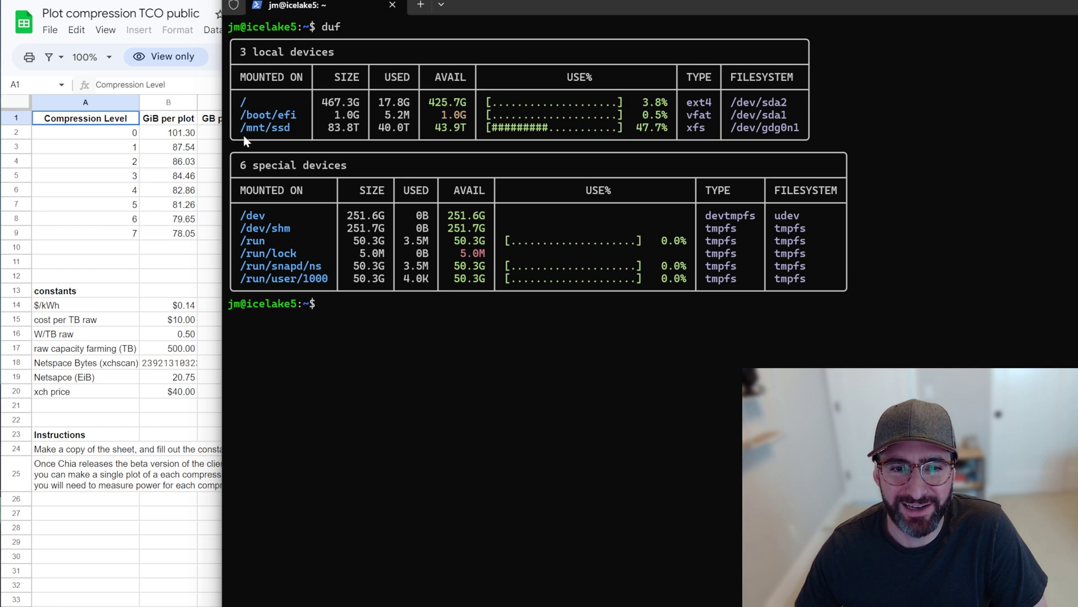
# List /mnt/ssd, then rerun it as a long listing with human-readable sizes (-lh).
pyautogui.click(415, 299)
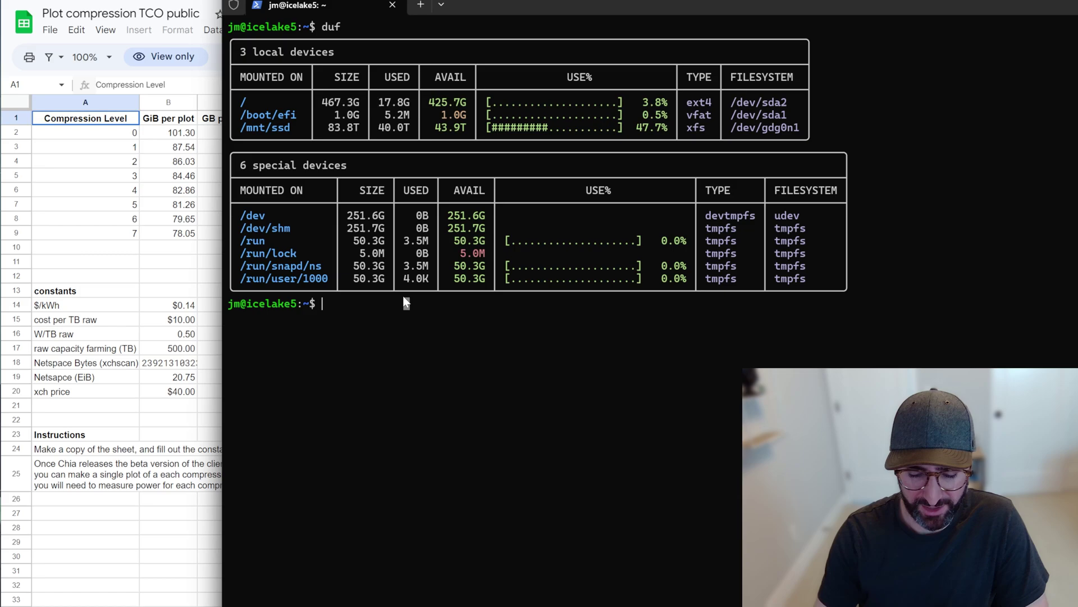
pyautogui.write('ls /mnt/ssd')
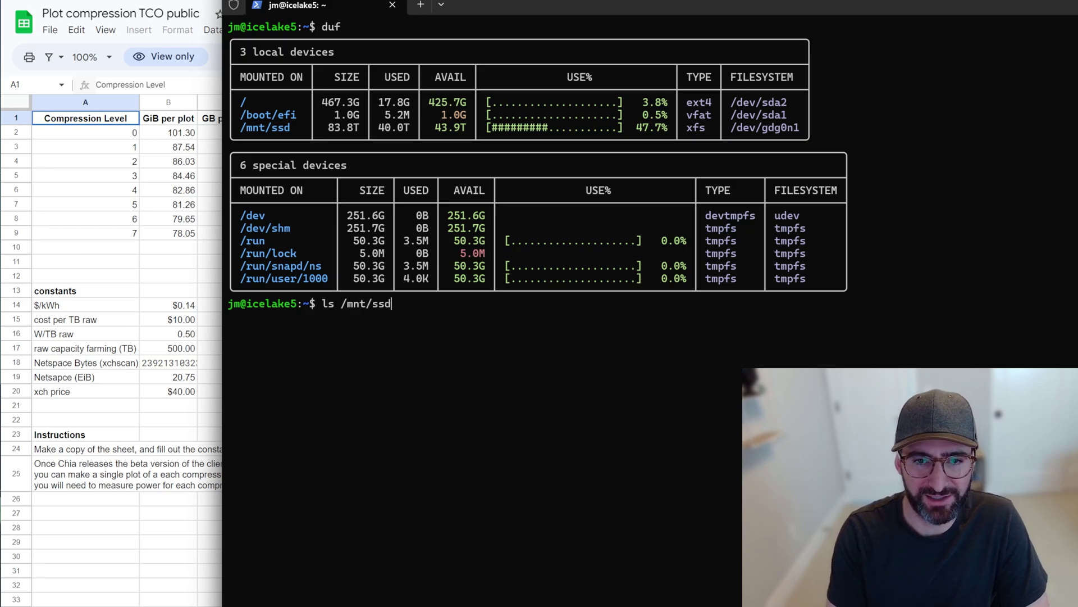
pyautogui.press('Return')
pyautogui.press('Up')
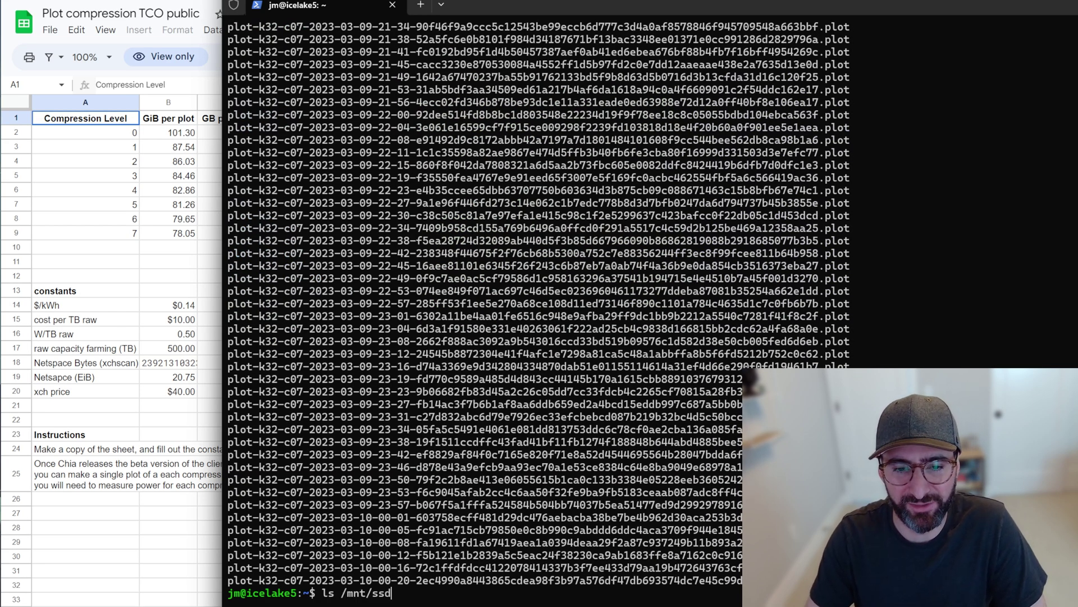
pyautogui.write('-lh')
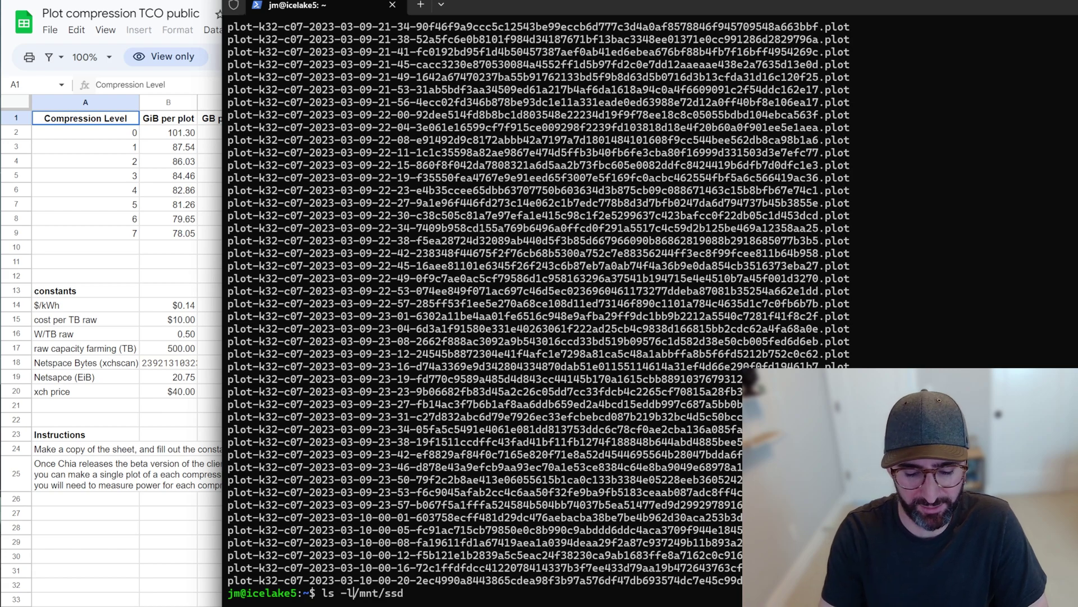
pyautogui.press('Return')
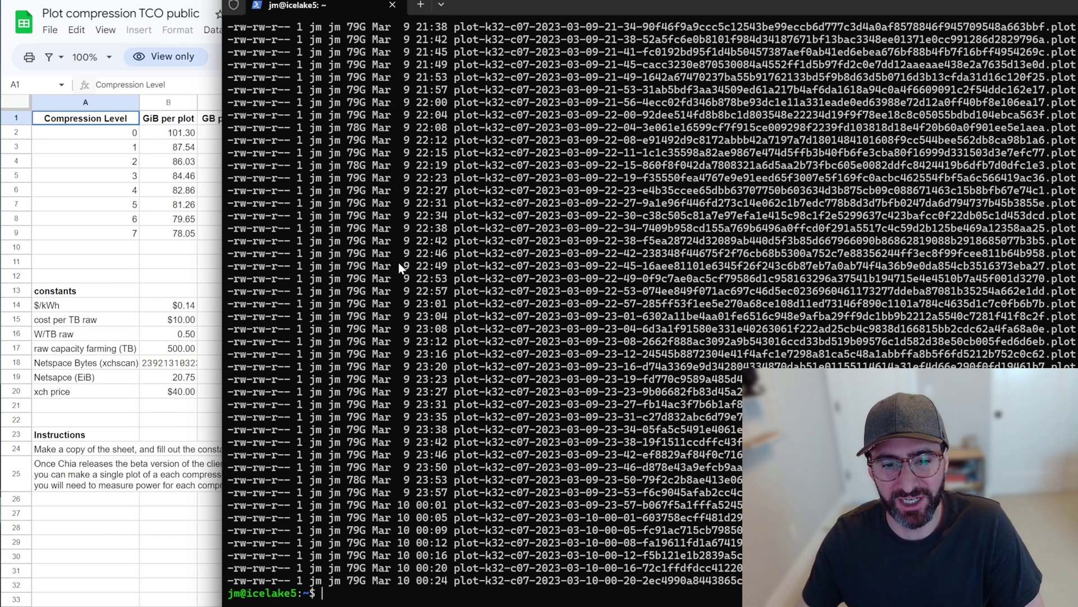
# Rerun the listing as ls -l /mnt/ssd to show exact byte sizes.
pyautogui.press('Up')
pyautogui.press('Left')
pyautogui.press('BackSpace')
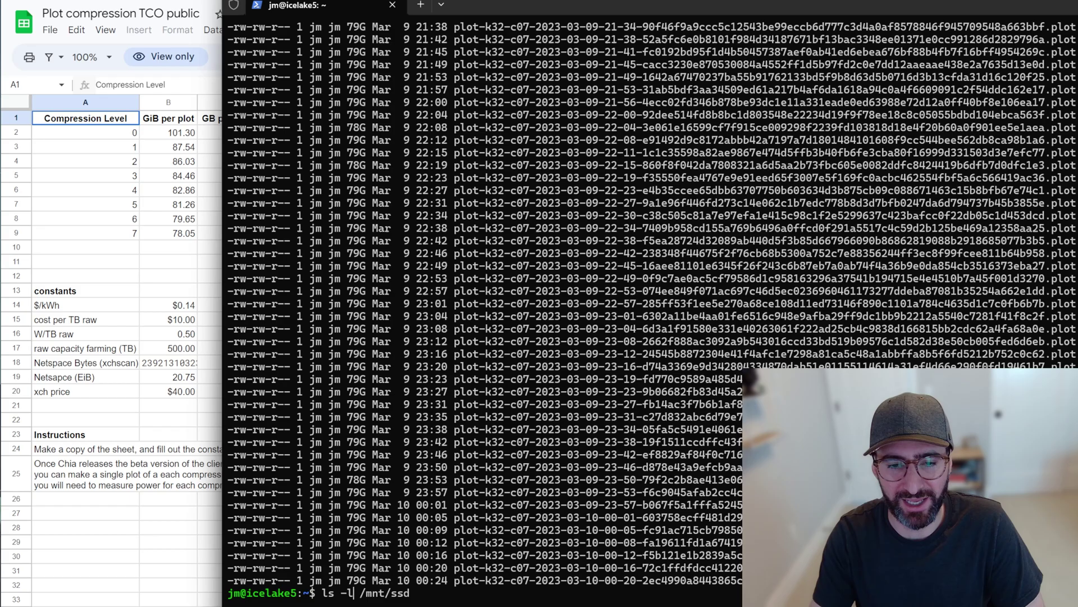
pyautogui.press('Return')
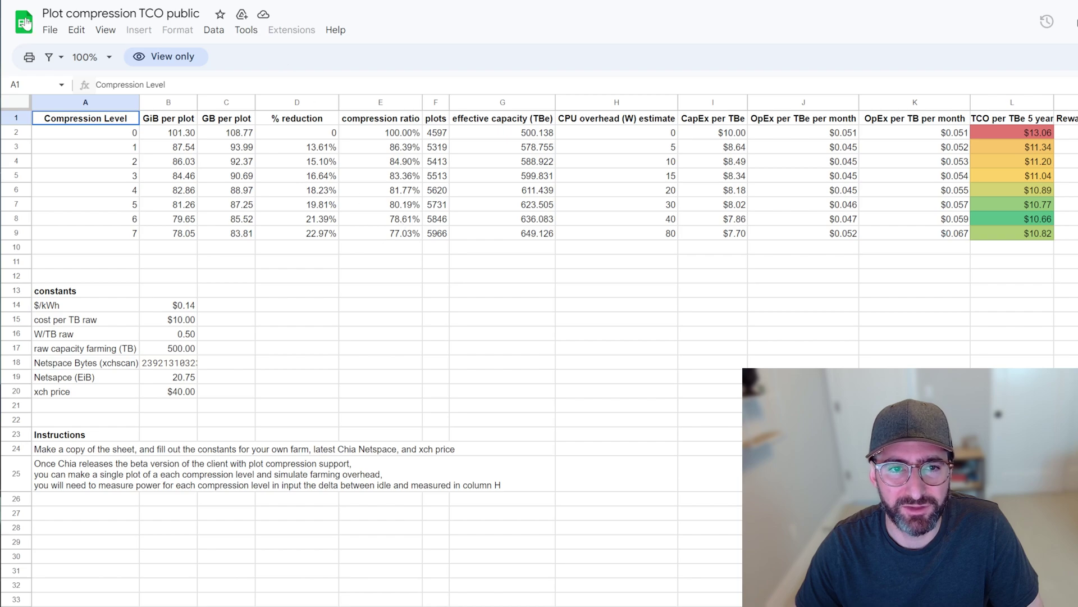
# Make a copy of the TCO workbook and inspect the Netspace Bytes formula, 20.73 EiB netspace.
pyautogui.click(49, 31)
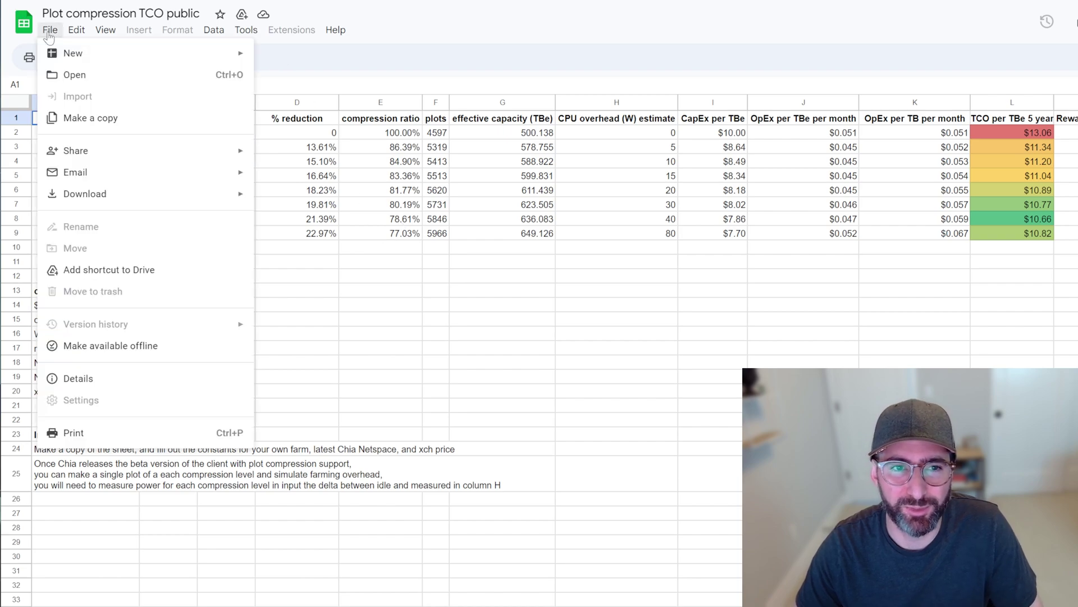
pyautogui.click(107, 117)
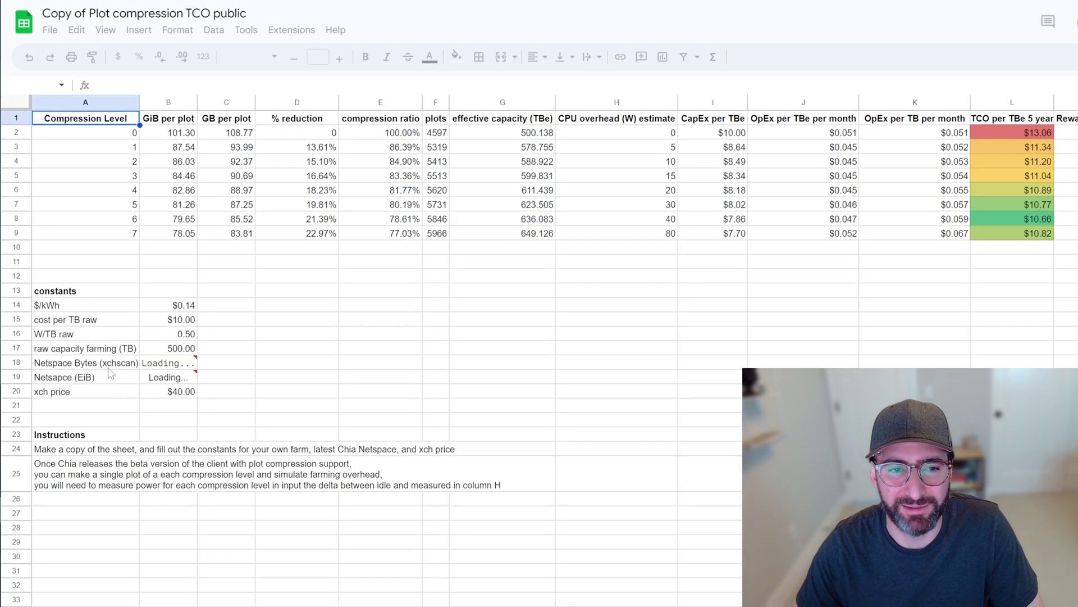
pyautogui.moveTo(173, 371)
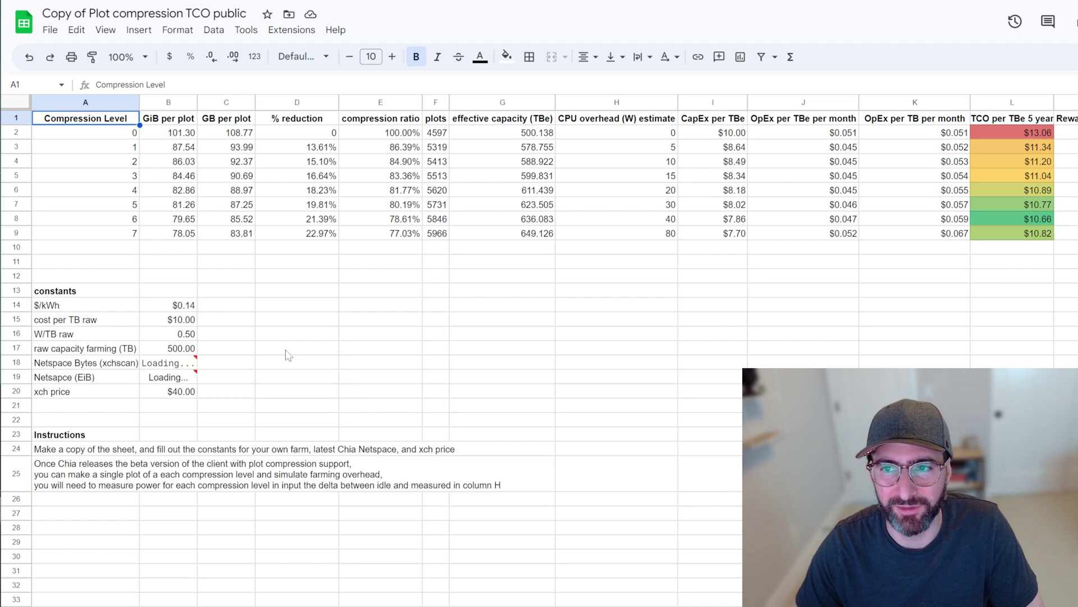
pyautogui.click(257, 345)
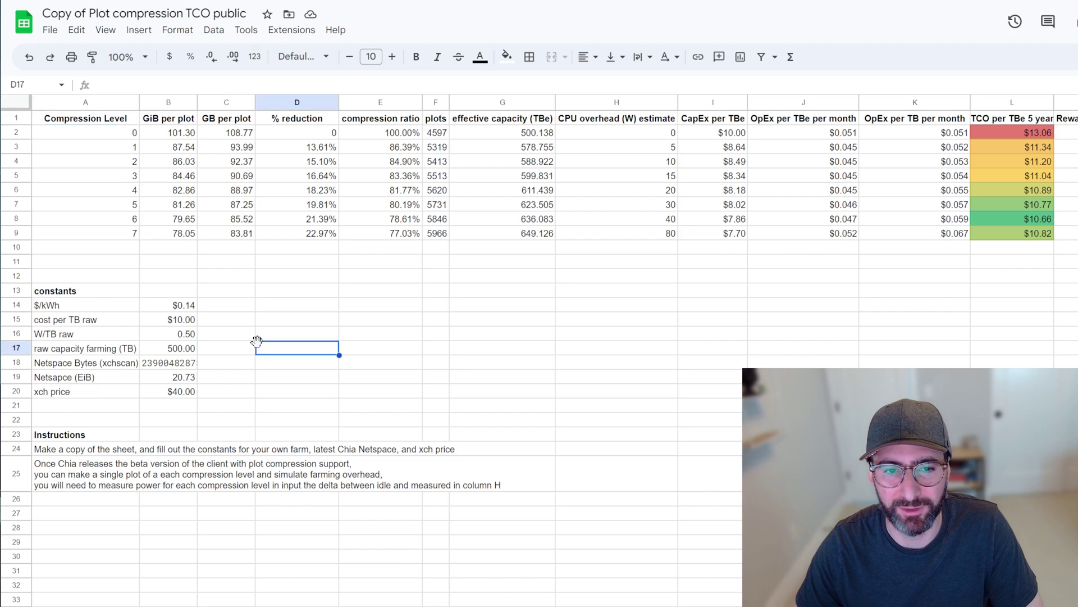
pyautogui.click(172, 363)
pyautogui.click(247, 378)
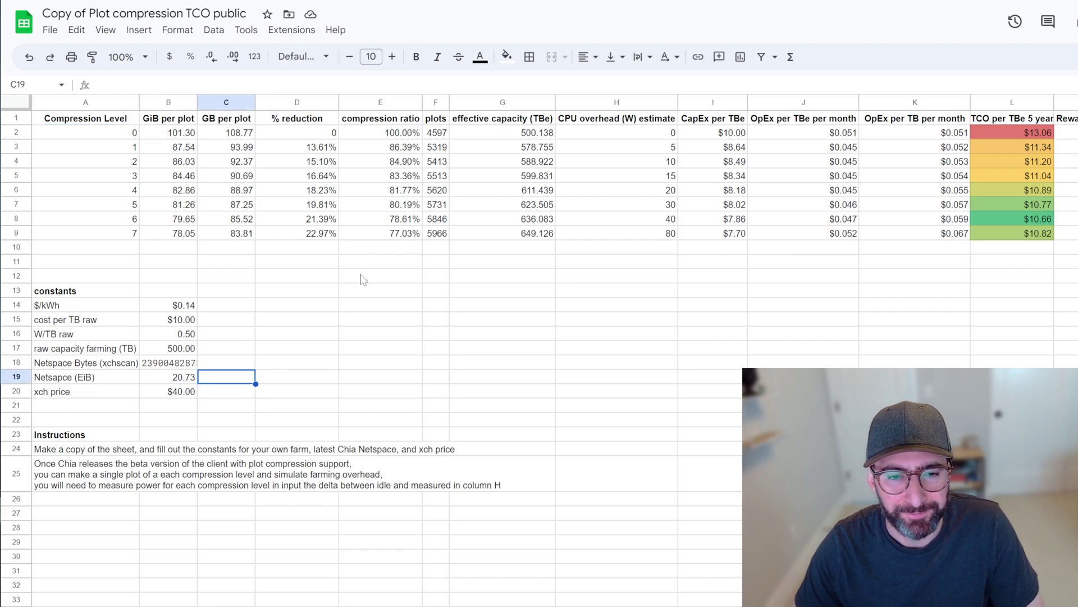
pyautogui.click(377, 305)
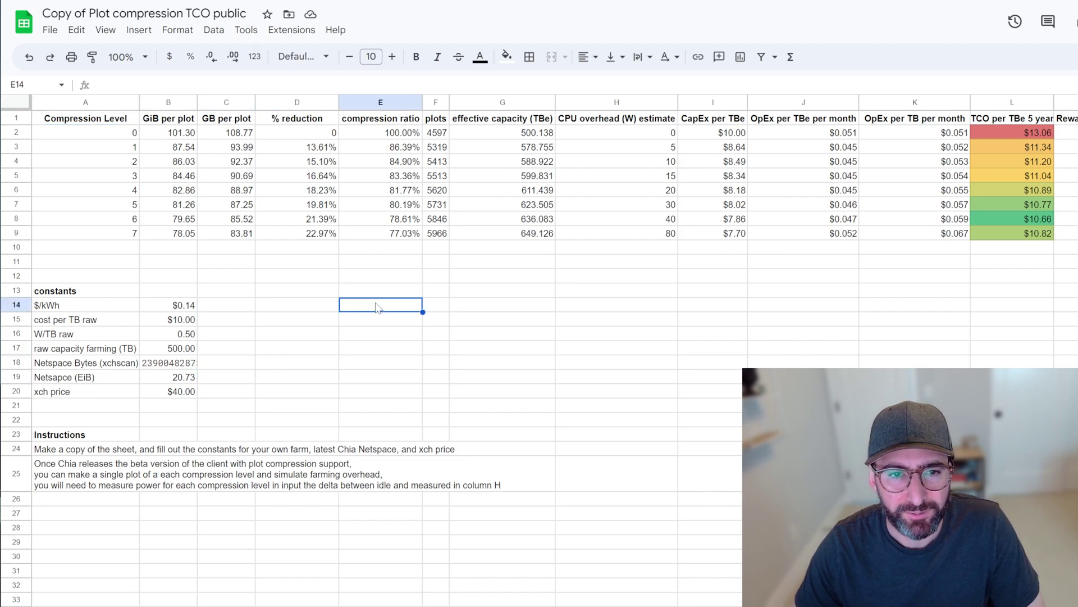
pyautogui.click(261, 353)
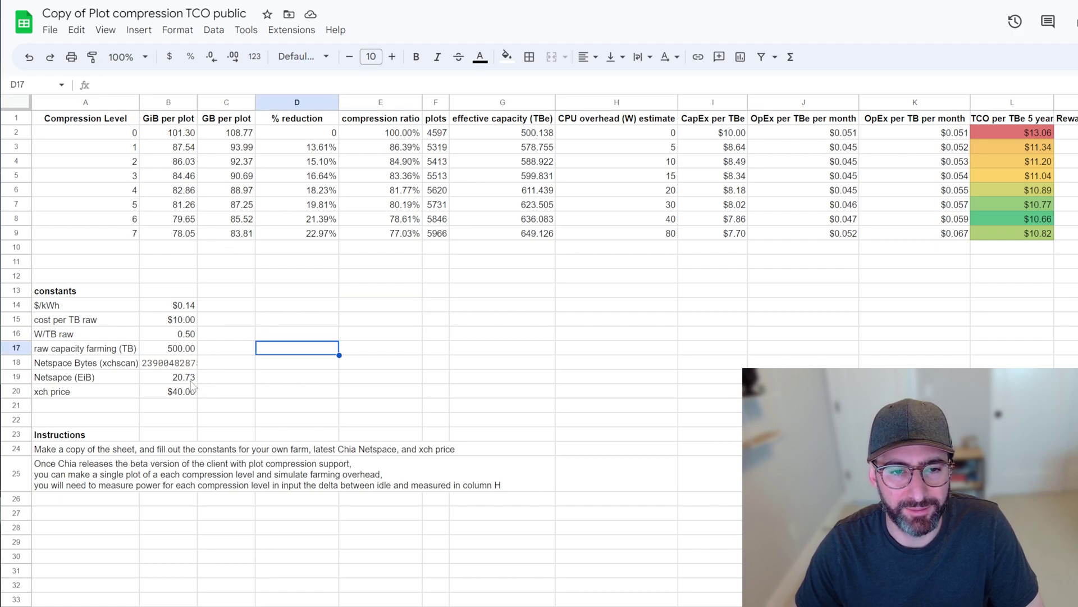
# Enter 40 for raw capacity farming in B17 and 39 for xch price in B20.
pyautogui.click(193, 351)
pyautogui.write('40')
pyautogui.press('Return')
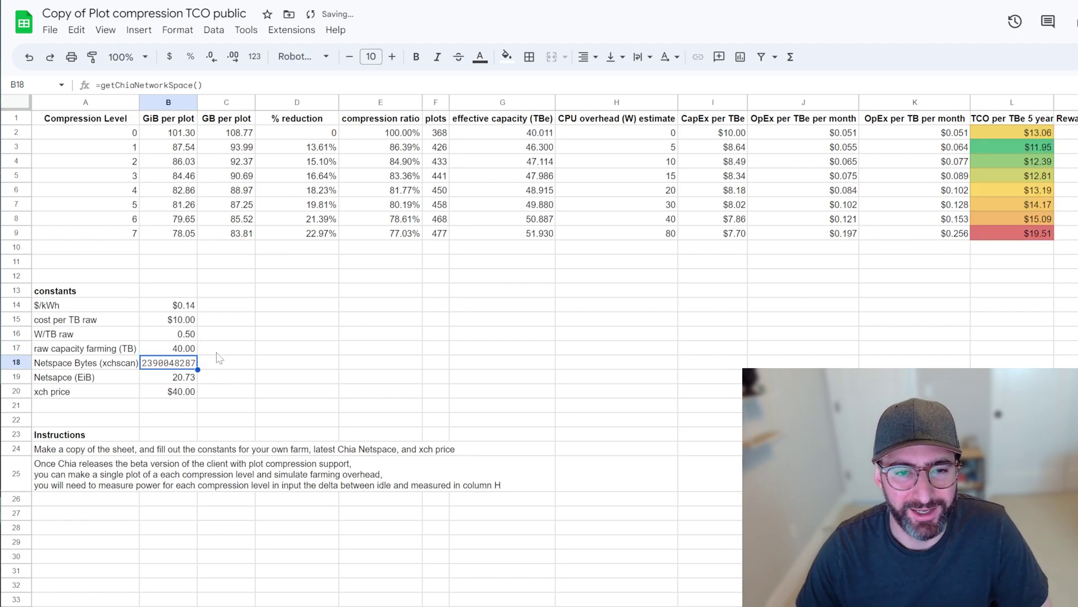
pyautogui.click(192, 336)
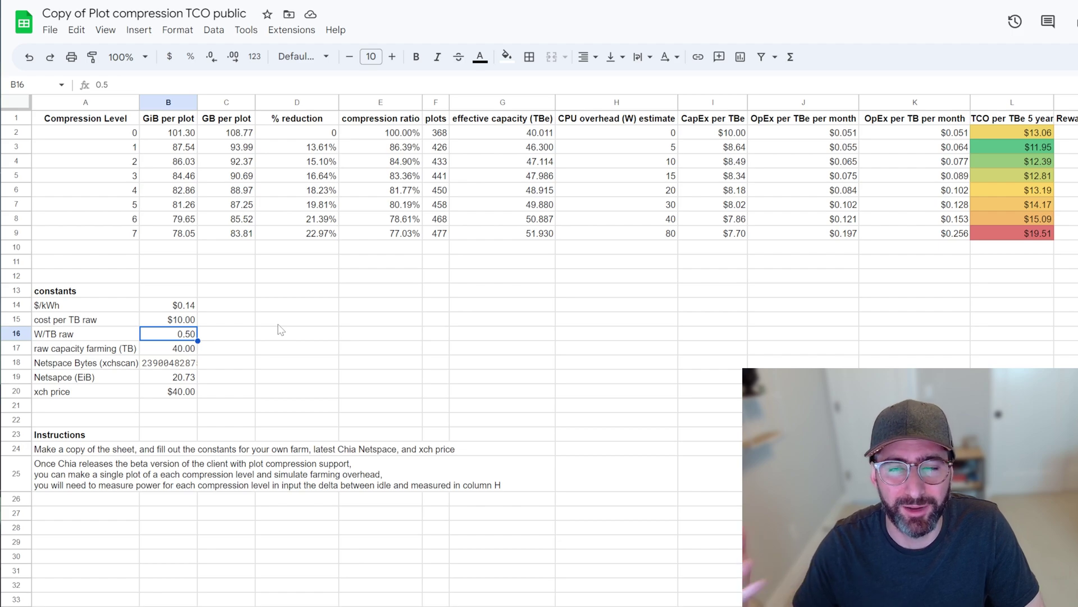
pyautogui.click(173, 320)
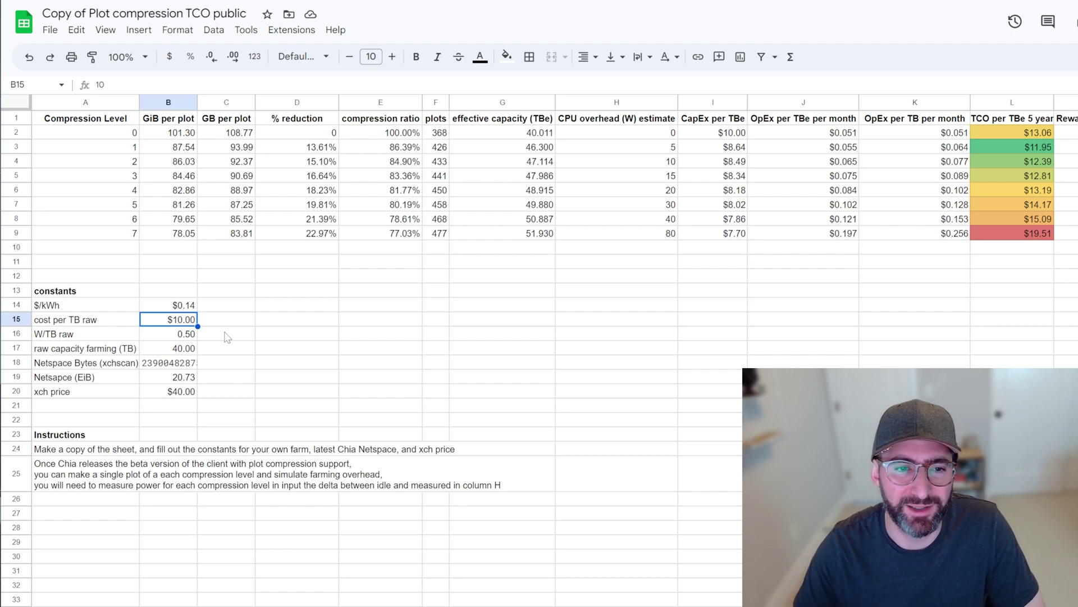
pyautogui.press('Up')
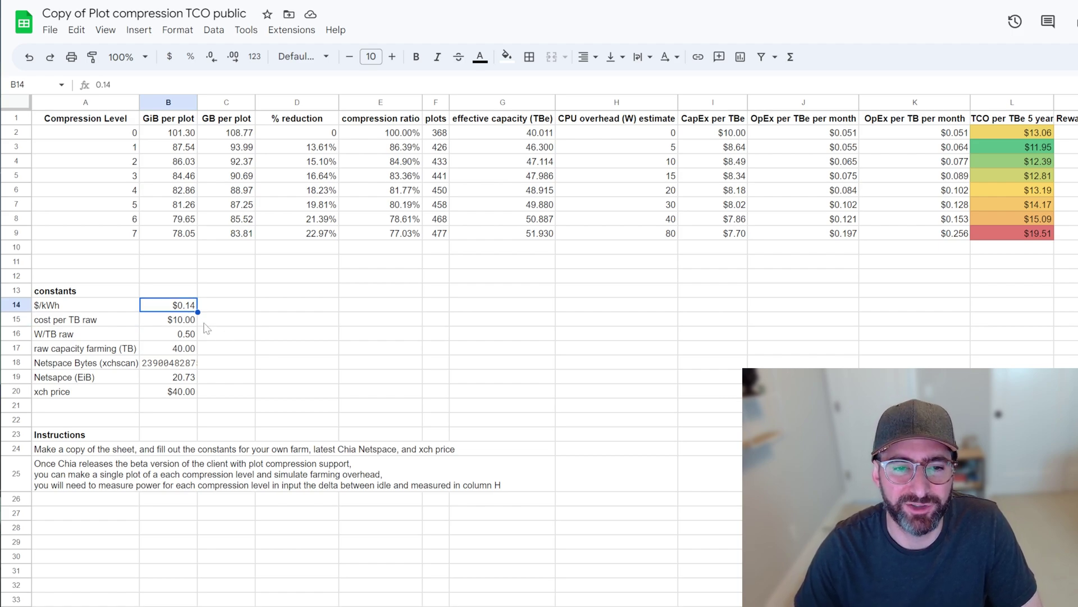
pyautogui.click(192, 393)
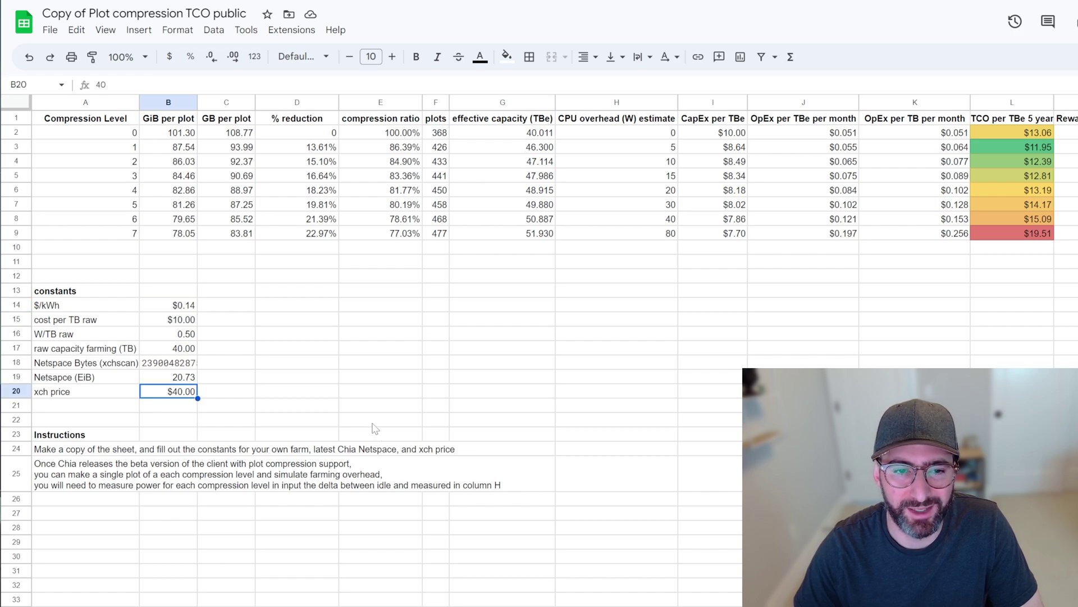
pyautogui.write('39')
pyautogui.press('Return')
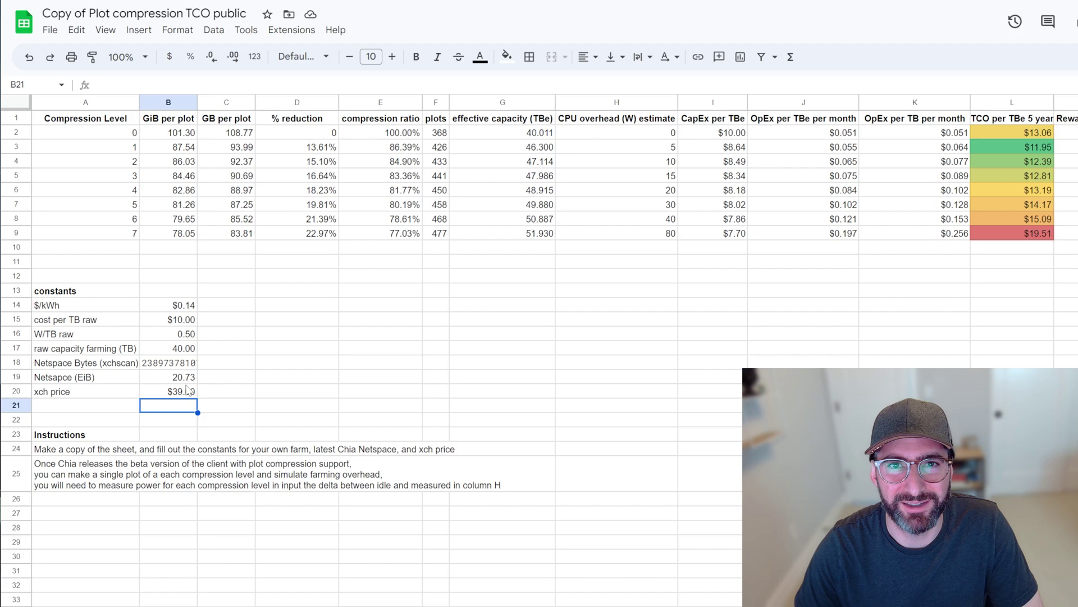
# Inspect the level 0 and level 1 GiB, GB-per-plot and % reduction formulas.
pyautogui.click(288, 263)
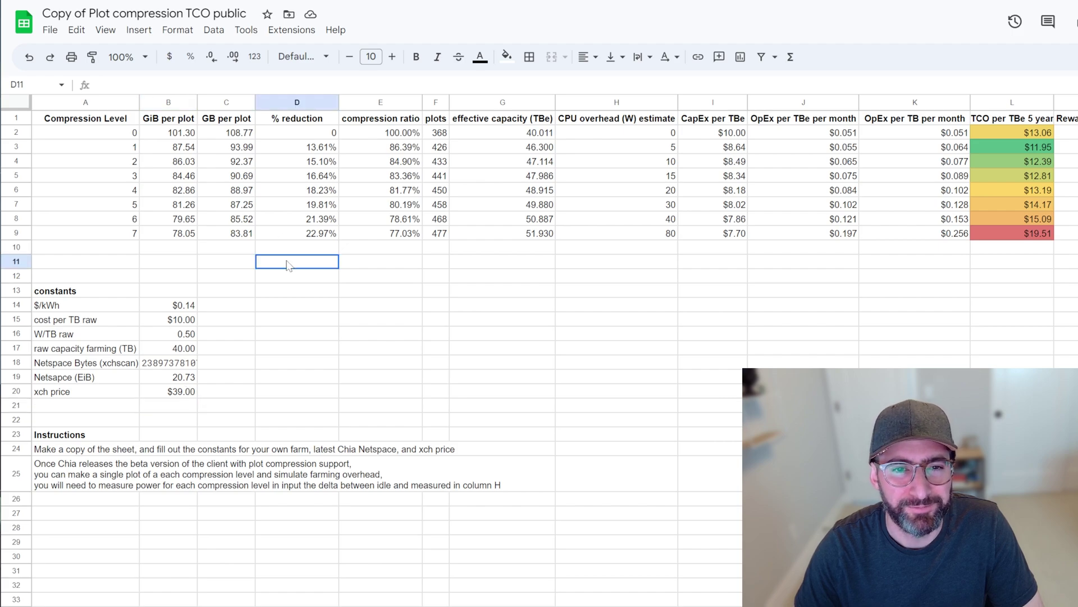
pyautogui.click(136, 137)
pyautogui.click(180, 138)
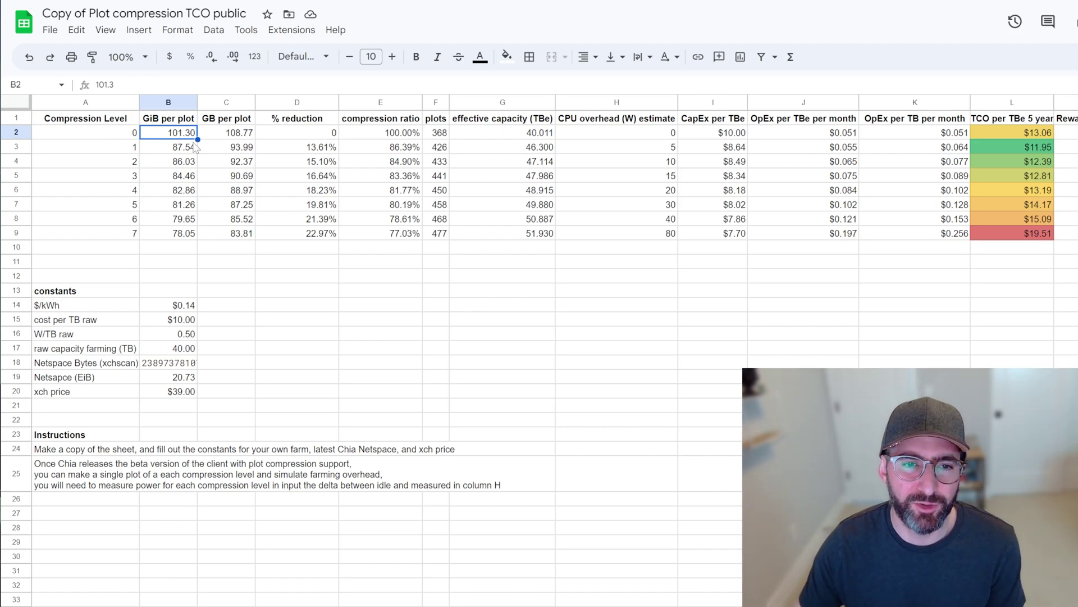
pyautogui.click(249, 135)
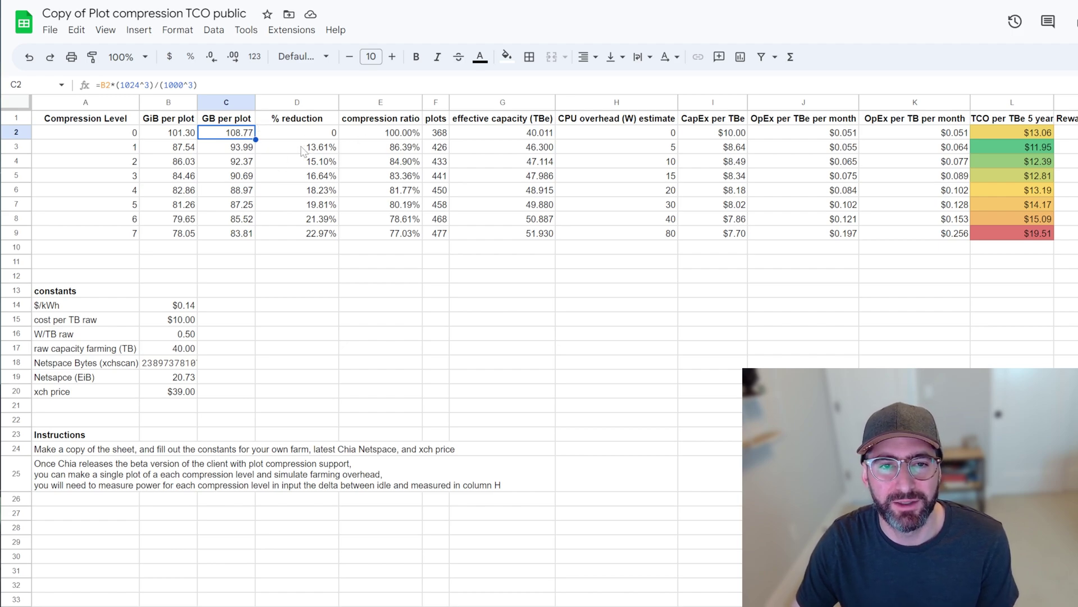
pyautogui.click(246, 152)
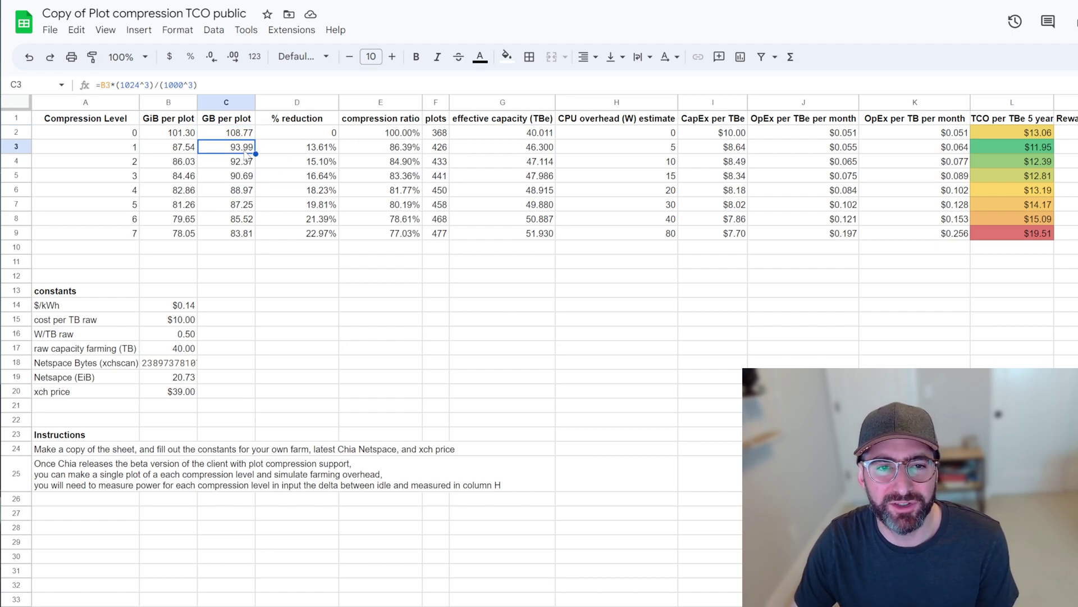
pyautogui.click(186, 152)
pyautogui.click(315, 153)
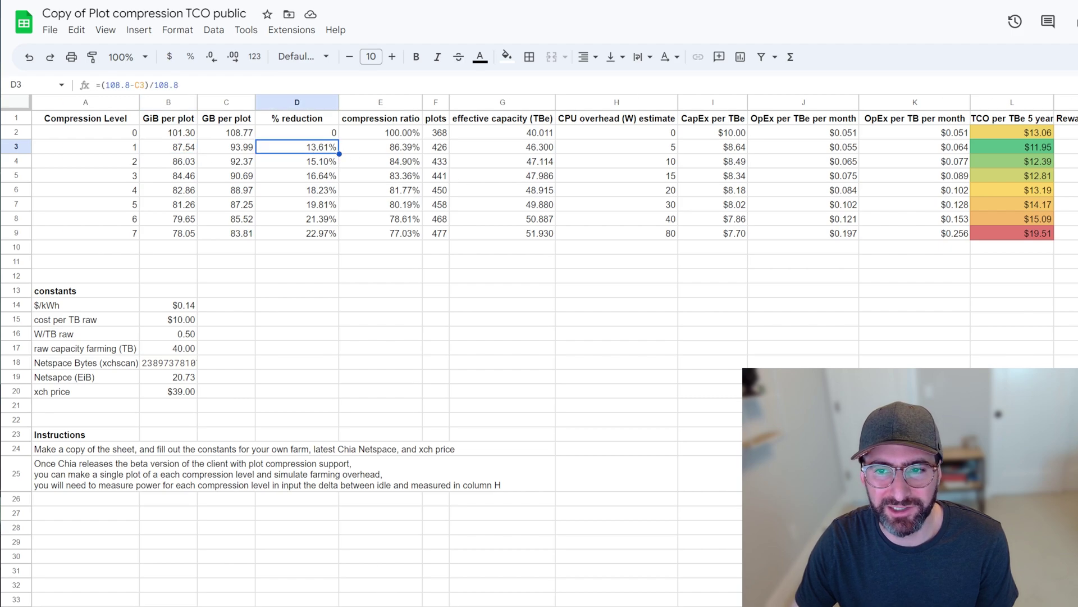
# Scroll right to columns G–Q with daily rewards and % change columns.
pyautogui.hscroll(5, 539, 180)
pyautogui.hscroll(-5, 539, 180)
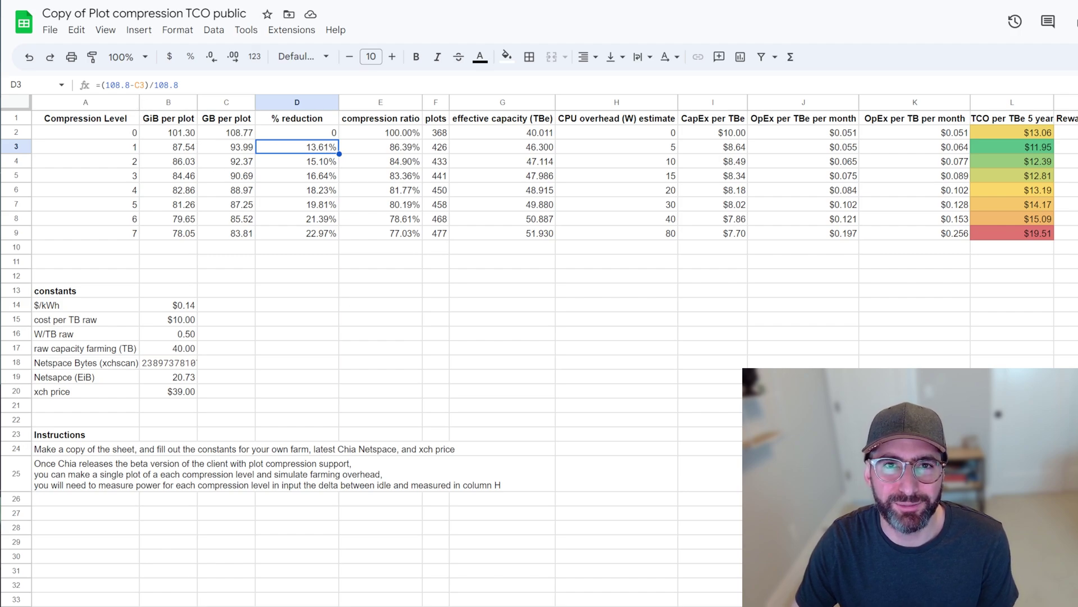
pyautogui.hscroll(10, 849, 119)
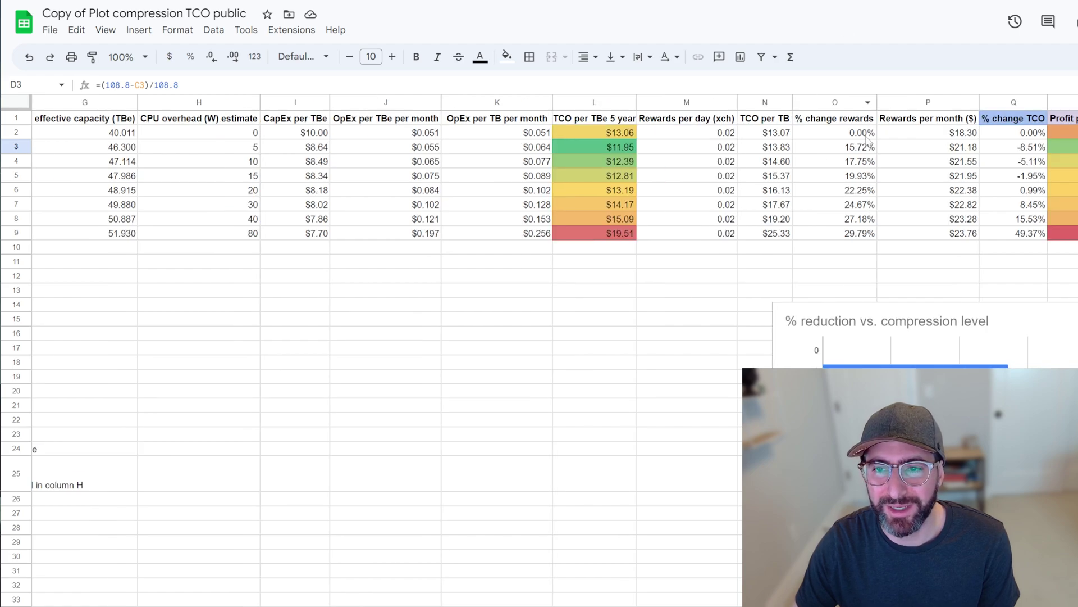
pyautogui.click(848, 118)
pyautogui.click(858, 151)
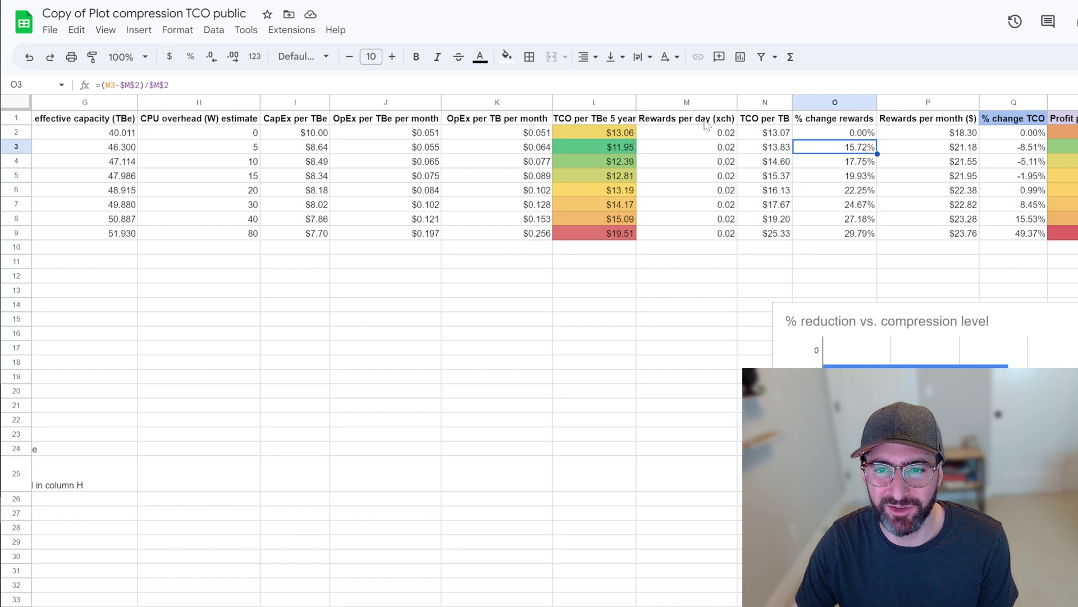
pyautogui.moveTo(707, 128); pyautogui.dragTo(711, 236)
pyautogui.click(710, 235)
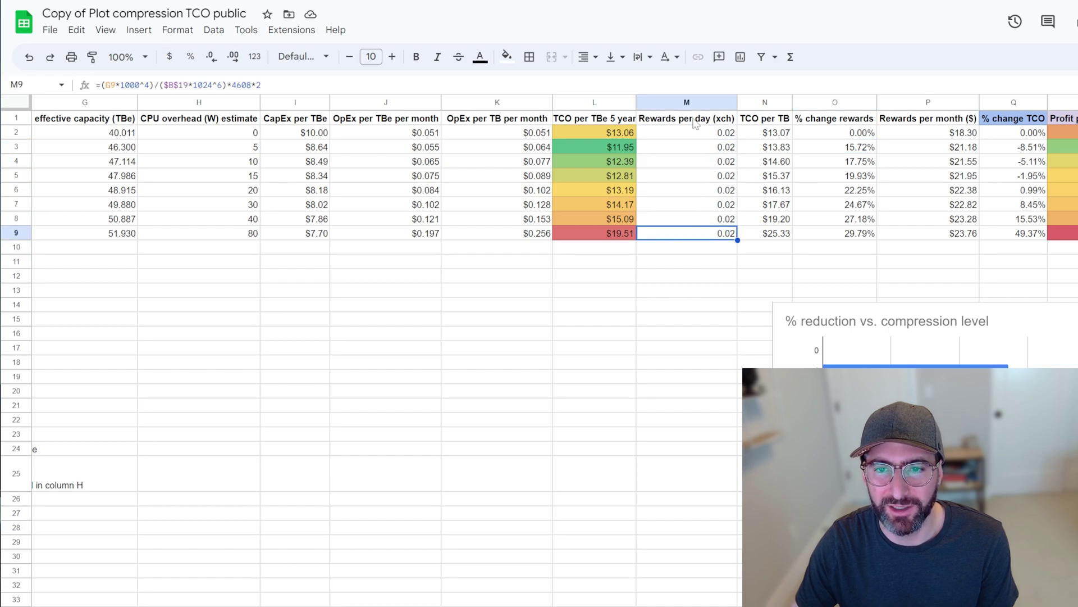
pyautogui.click(694, 103)
pyautogui.click(233, 56)
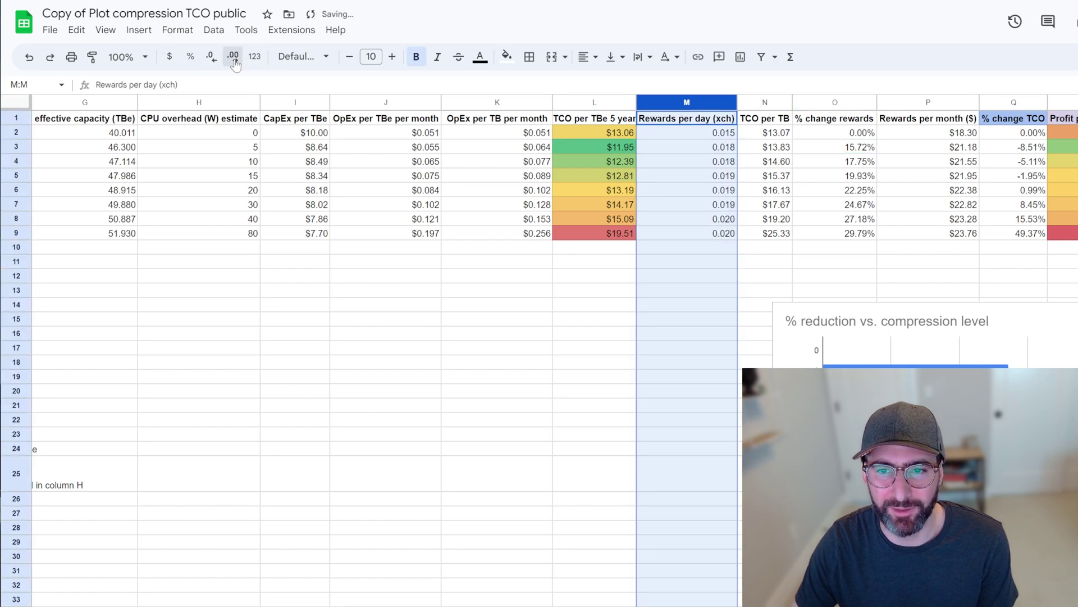
pyautogui.click(233, 56)
pyautogui.click(594, 347)
pyautogui.click(732, 132)
pyautogui.click(732, 147)
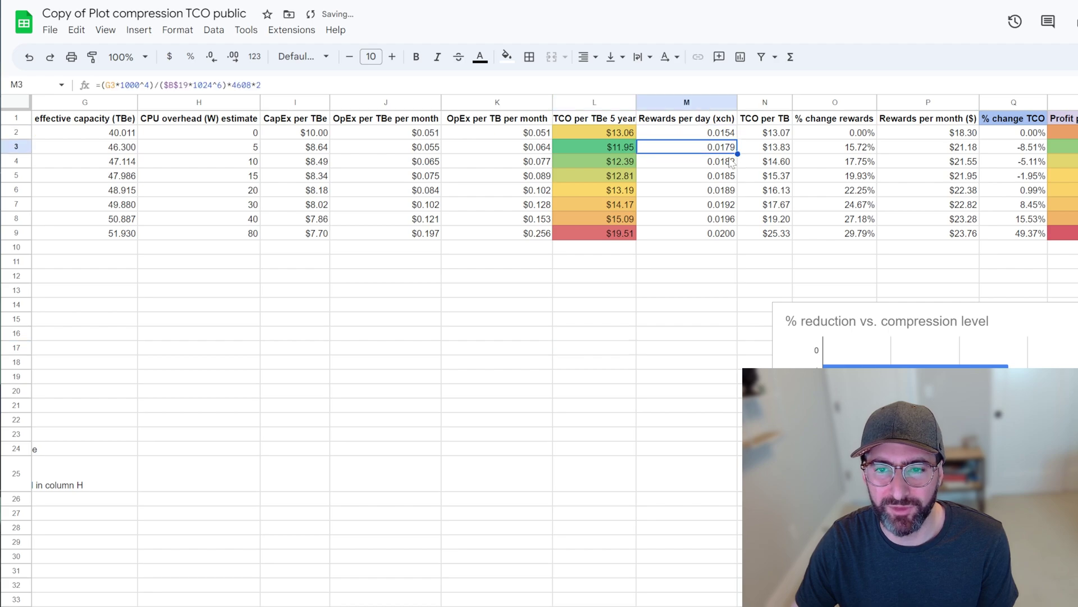
pyautogui.click(732, 161)
pyautogui.click(731, 176)
pyautogui.click(732, 190)
pyautogui.click(733, 205)
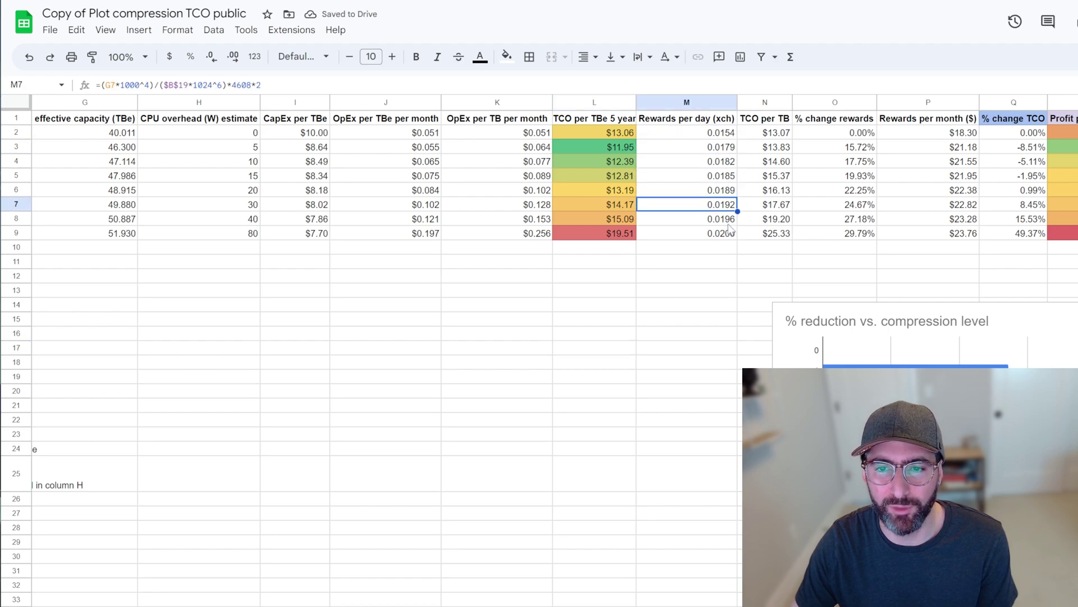
pyautogui.click(718, 264)
pyautogui.hscroll(-10, 360, 201)
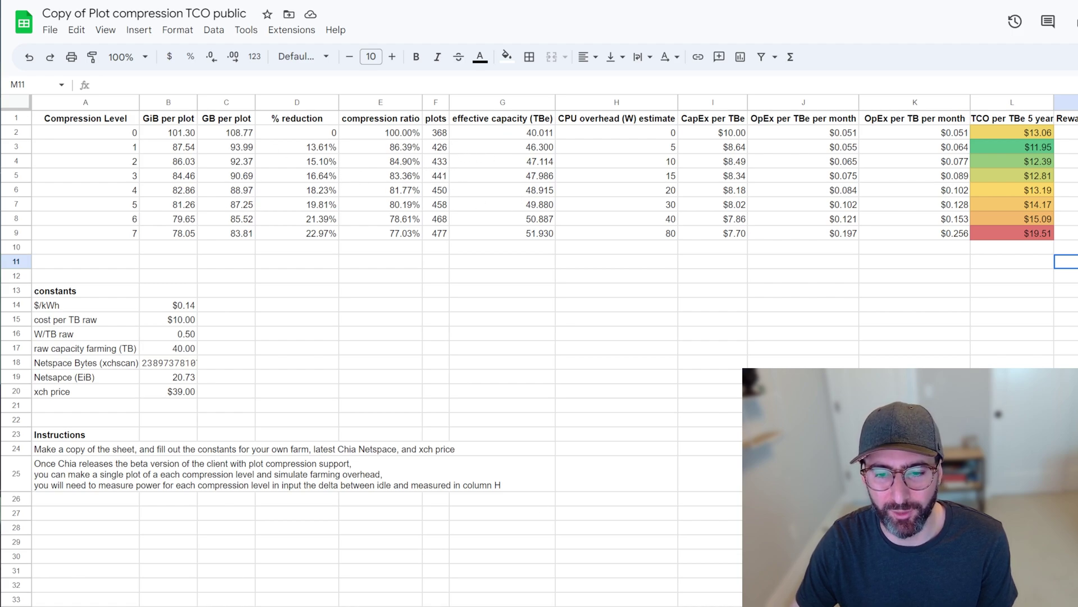
pyautogui.hscroll(10, 869, 237)
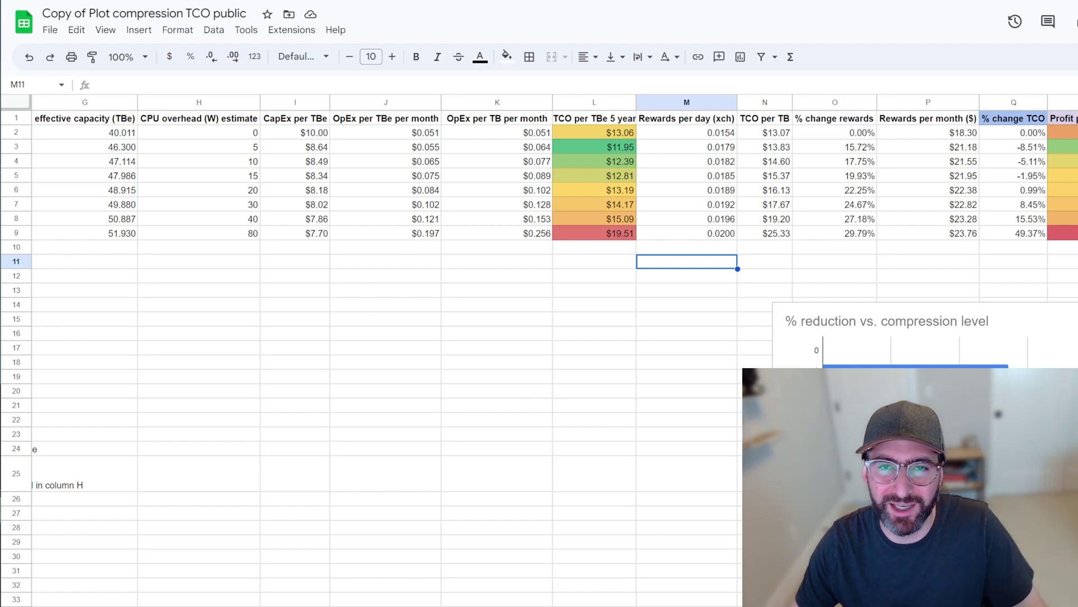
pyautogui.hscroll(-10, 555, 351)
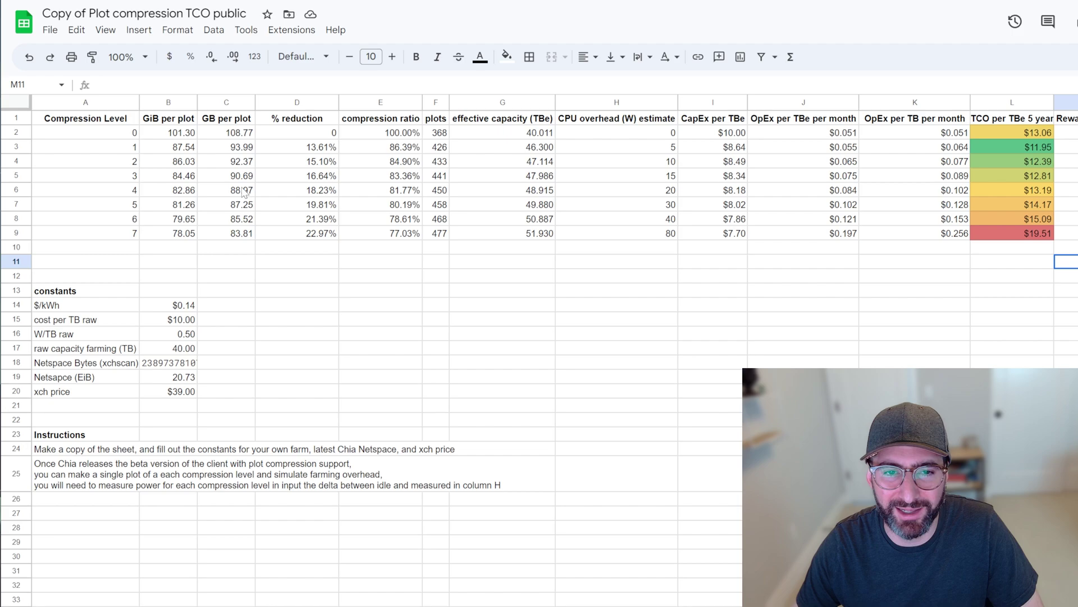
pyautogui.click(14, 234)
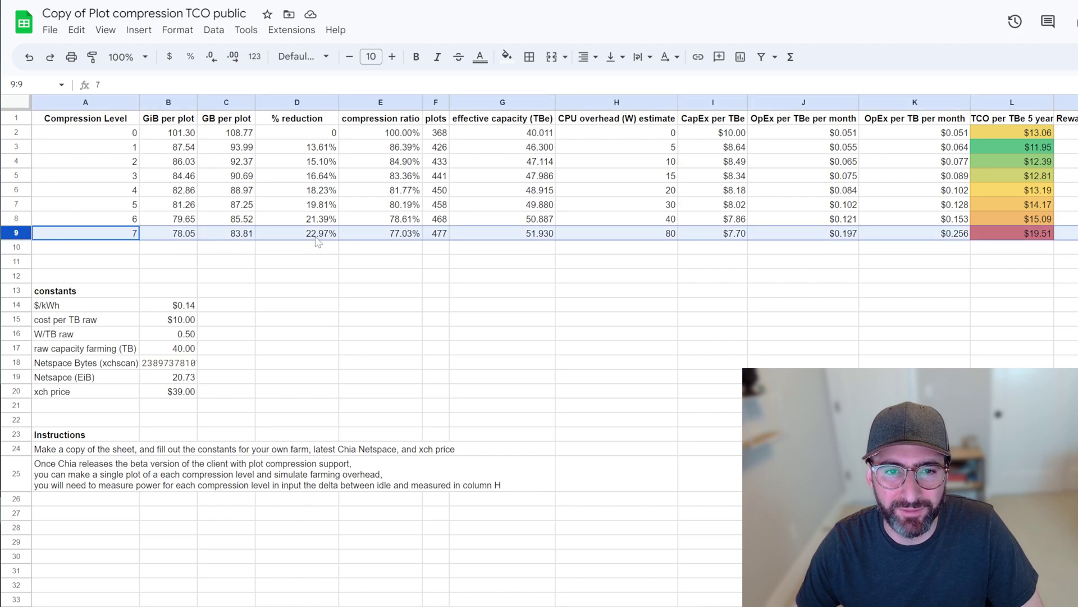
pyautogui.click(317, 238)
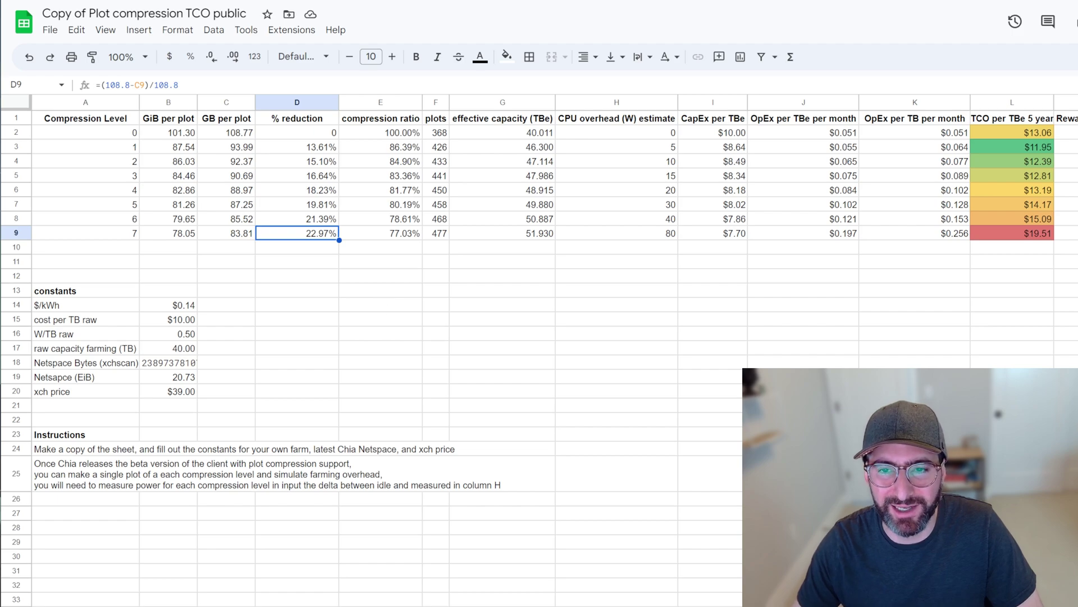
pyautogui.hscroll(5, 386, 299)
pyautogui.hscroll(1, 786, 169)
pyautogui.click(766, 236)
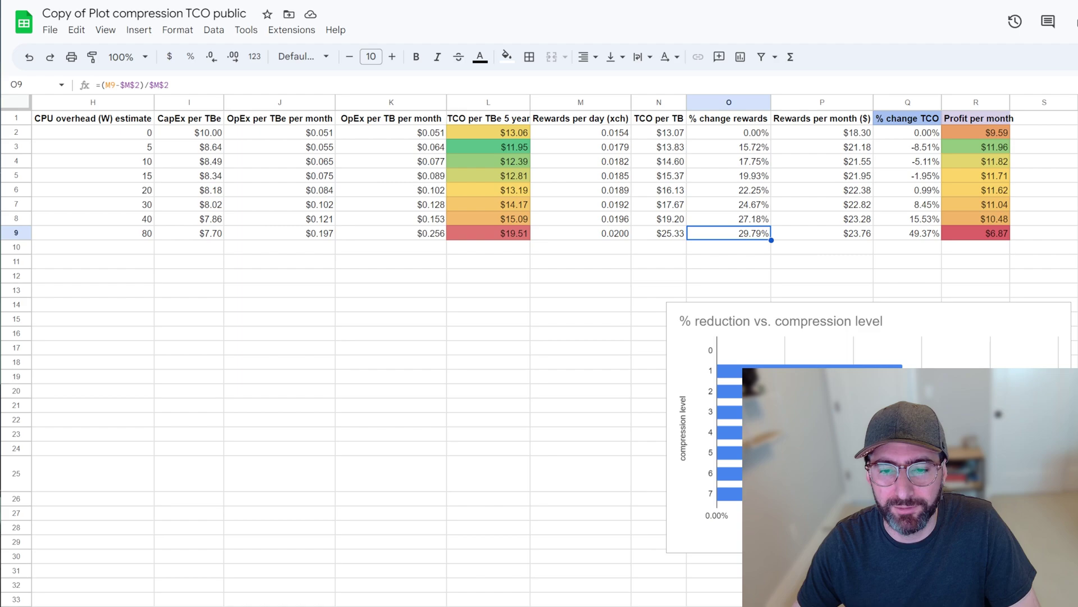
pyautogui.hscroll(-6, 393, 225)
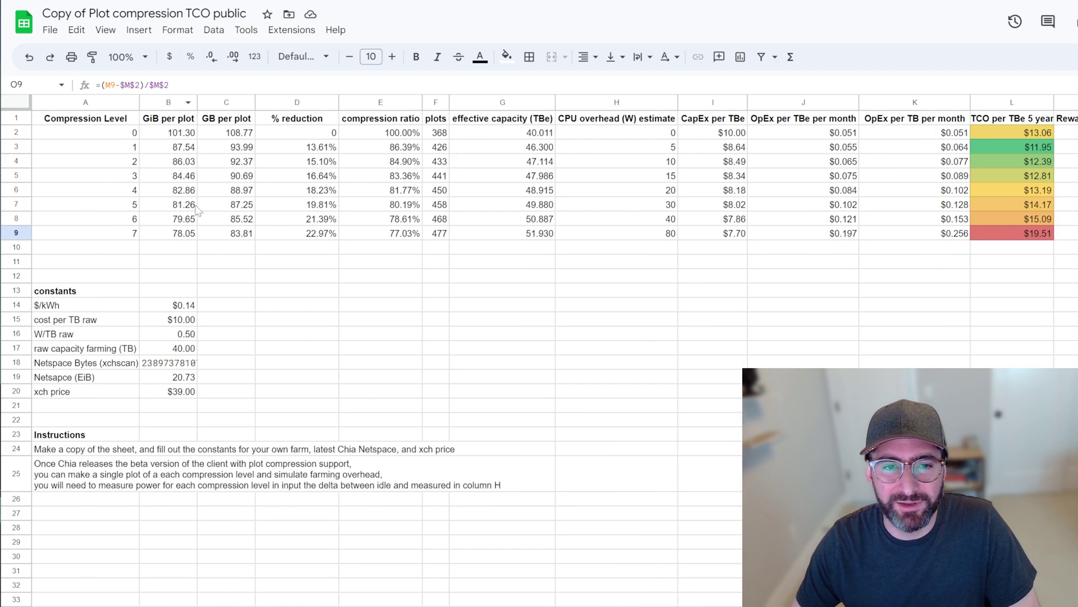
# Check raw capacity, the effective capacity formula, level 7's 51.930 TBe and 80 W CPU overhead.
pyautogui.click(359, 288)
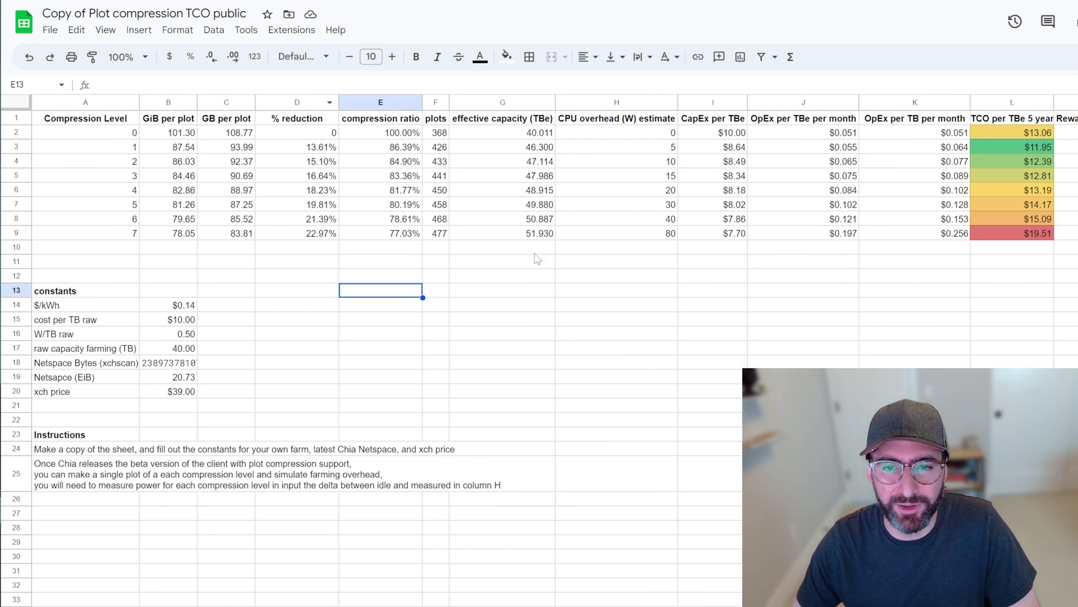
pyautogui.click(19, 234)
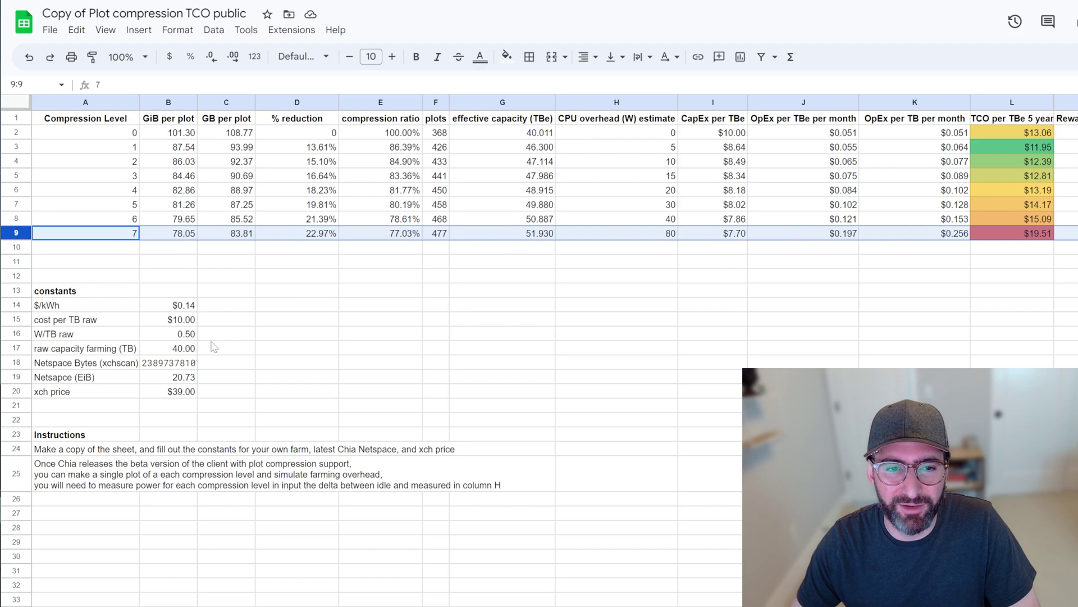
pyautogui.click(188, 353)
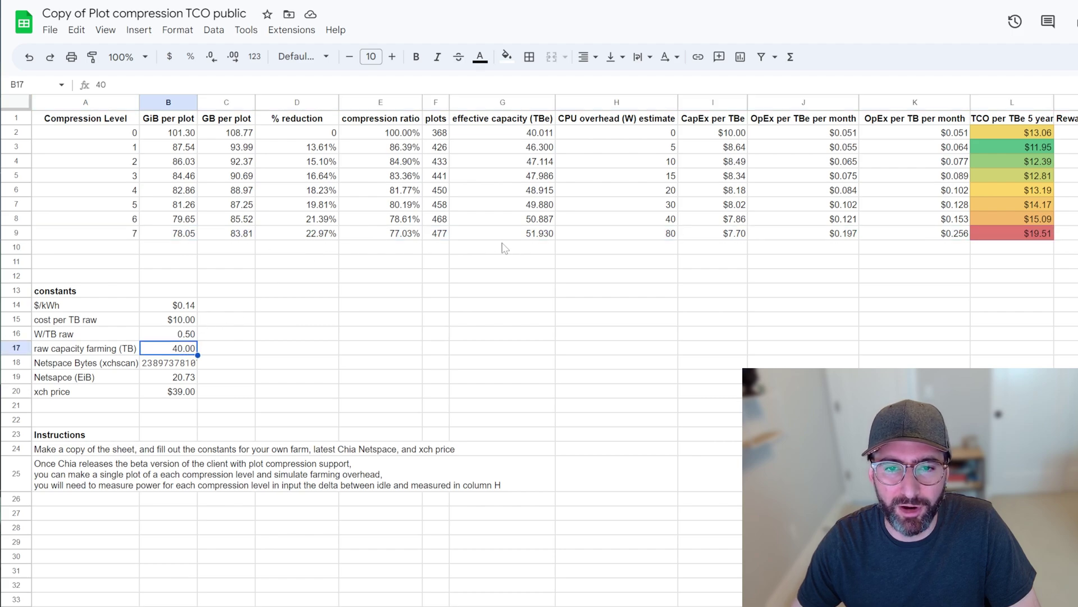
pyautogui.click(510, 122)
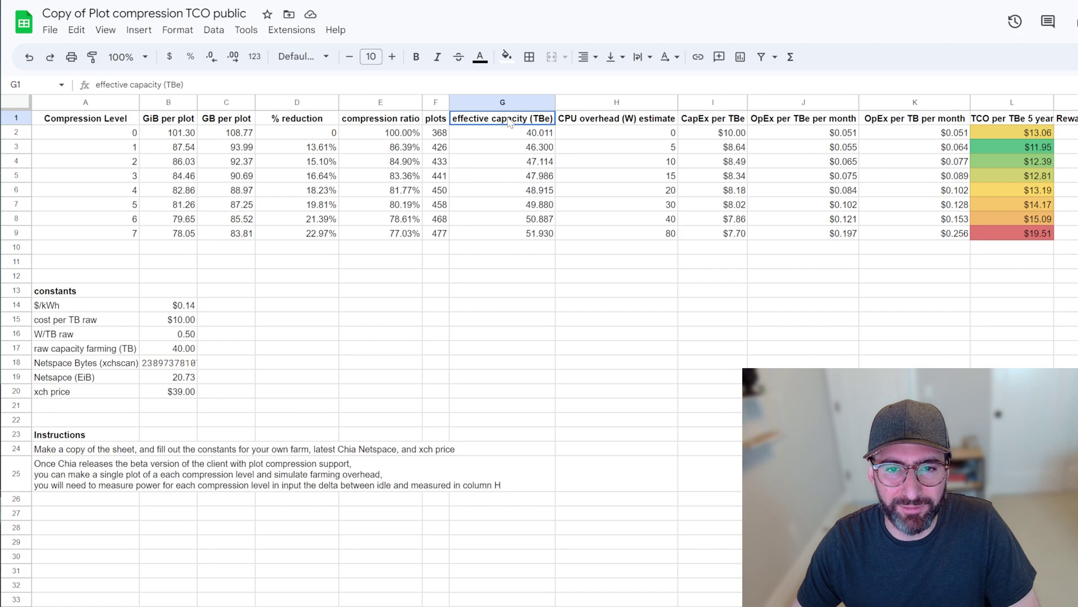
pyautogui.click(519, 151)
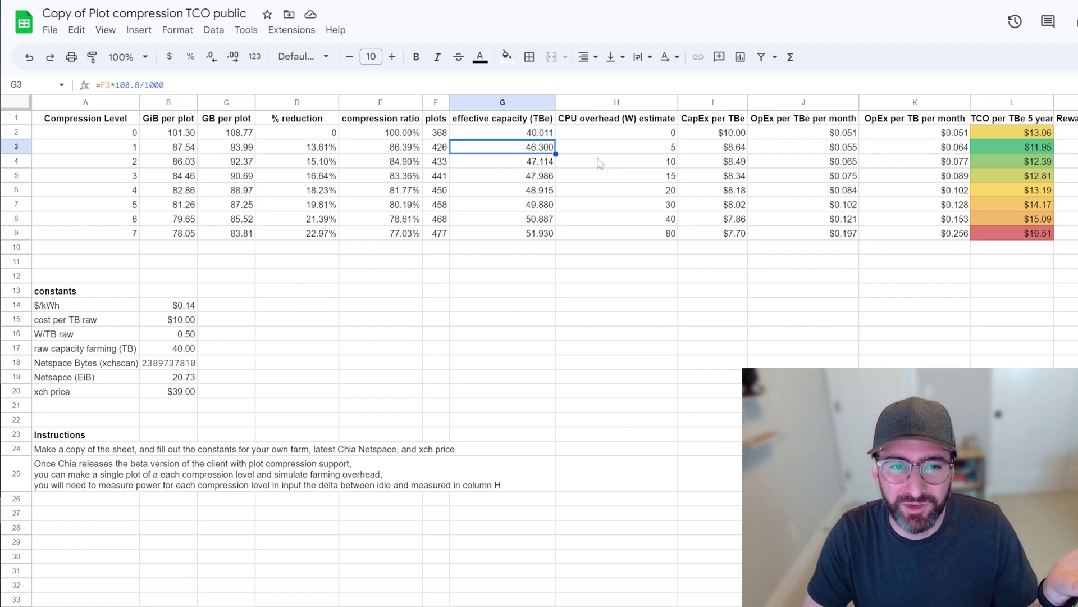
pyautogui.press('Down')
pyautogui.press('Down')
pyautogui.press('Down')
pyautogui.press('Down')
pyautogui.press('Down')
pyautogui.press('Down')
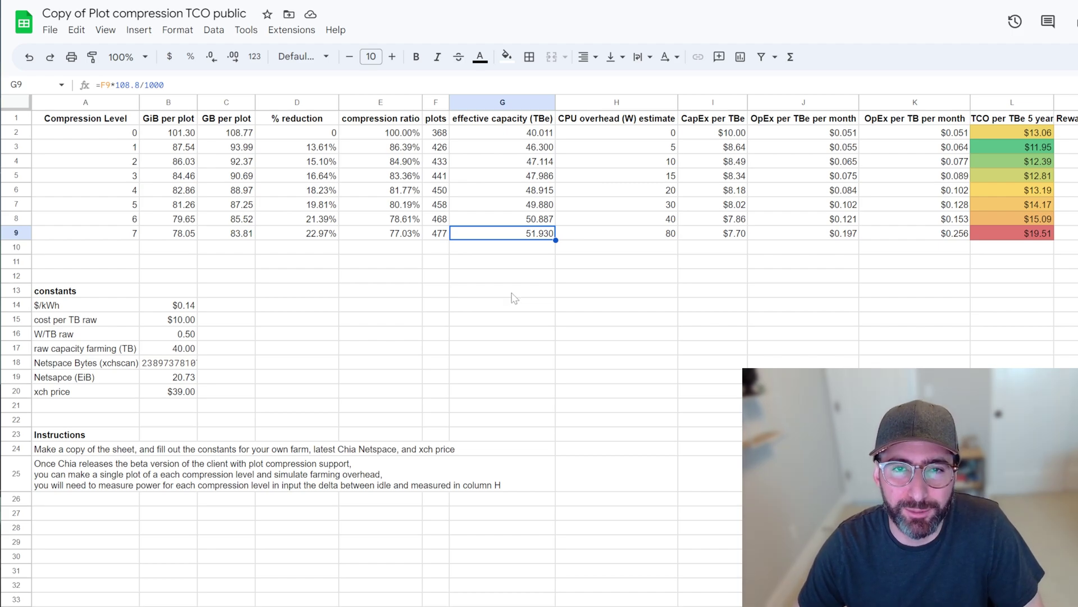
pyautogui.click(635, 236)
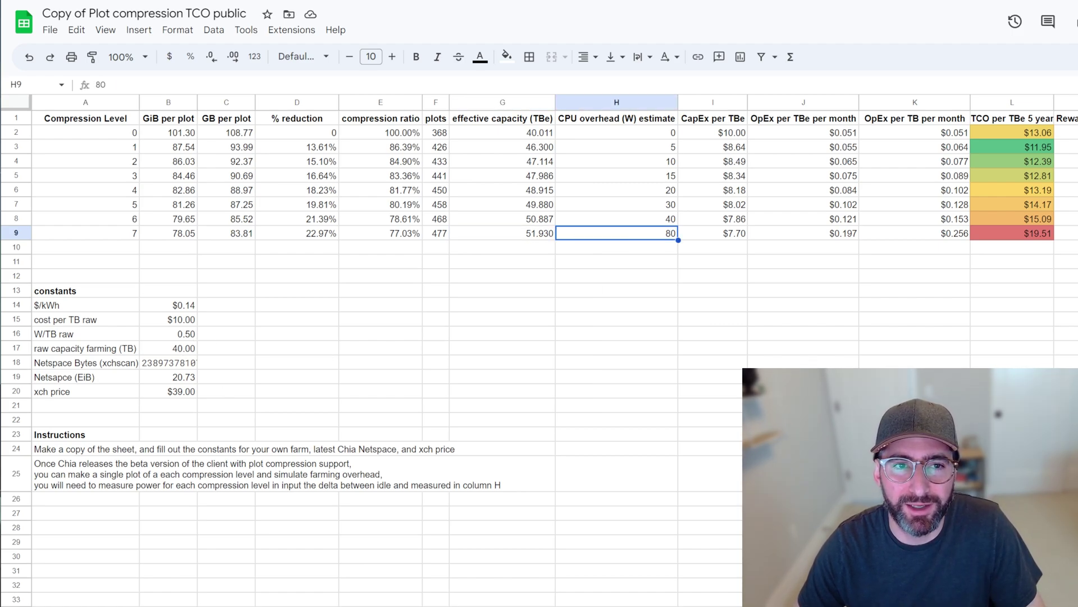
# Run sensors on the server and install the suggested lm-sensors package with sudo apt.
pyautogui.hotkey('alt', 'Tab')
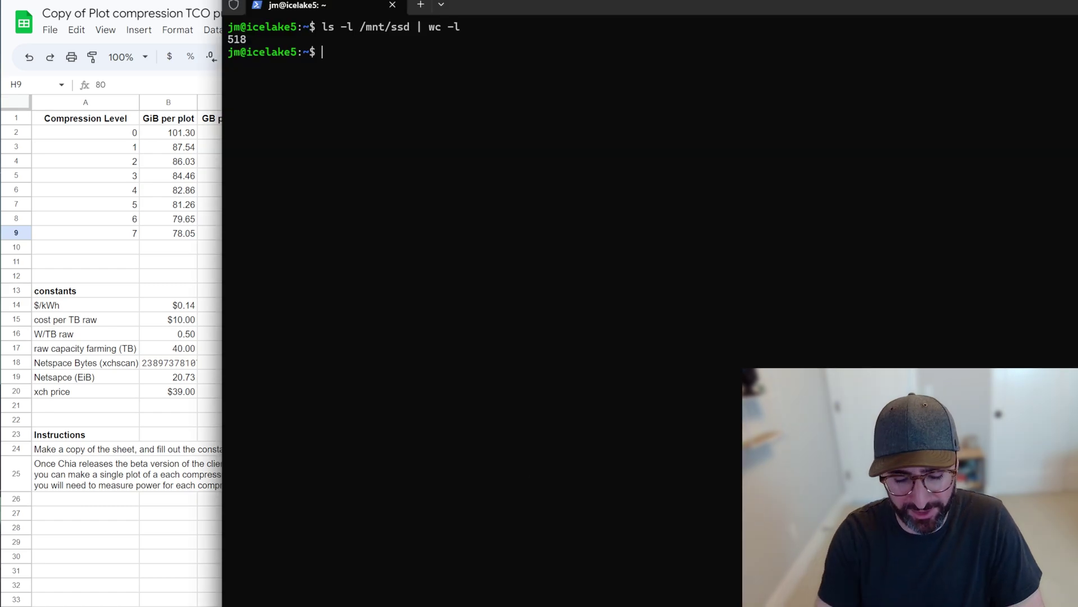
pyautogui.write('sensors')
pyautogui.press('Return')
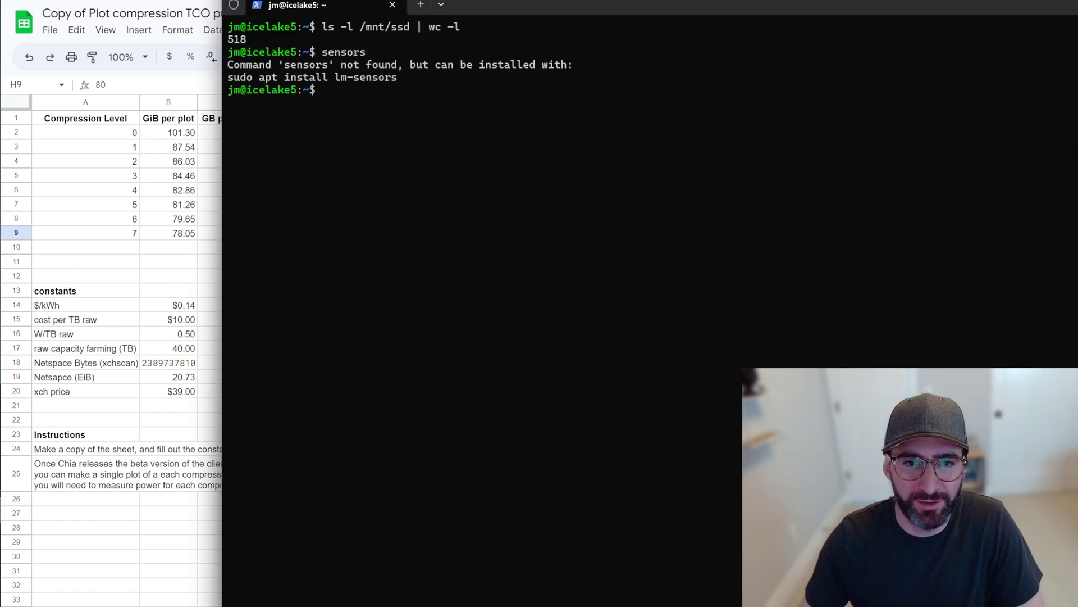
pyautogui.moveTo(230, 78); pyautogui.dragTo(397, 79)
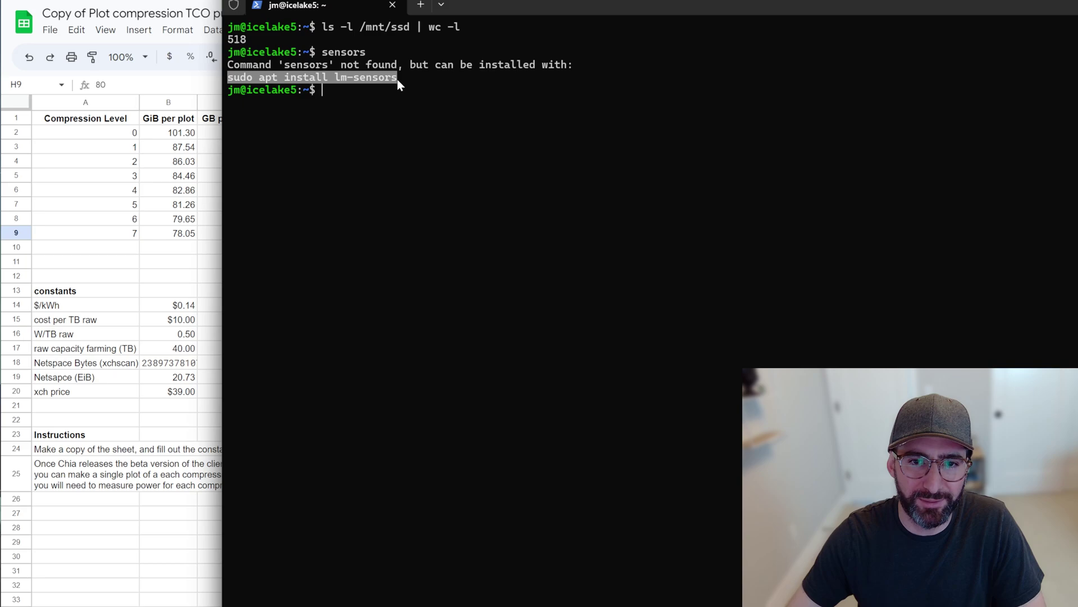
pyautogui.rightClick(406, 82)
pyautogui.rightClick(412, 86)
pyautogui.press('Return')
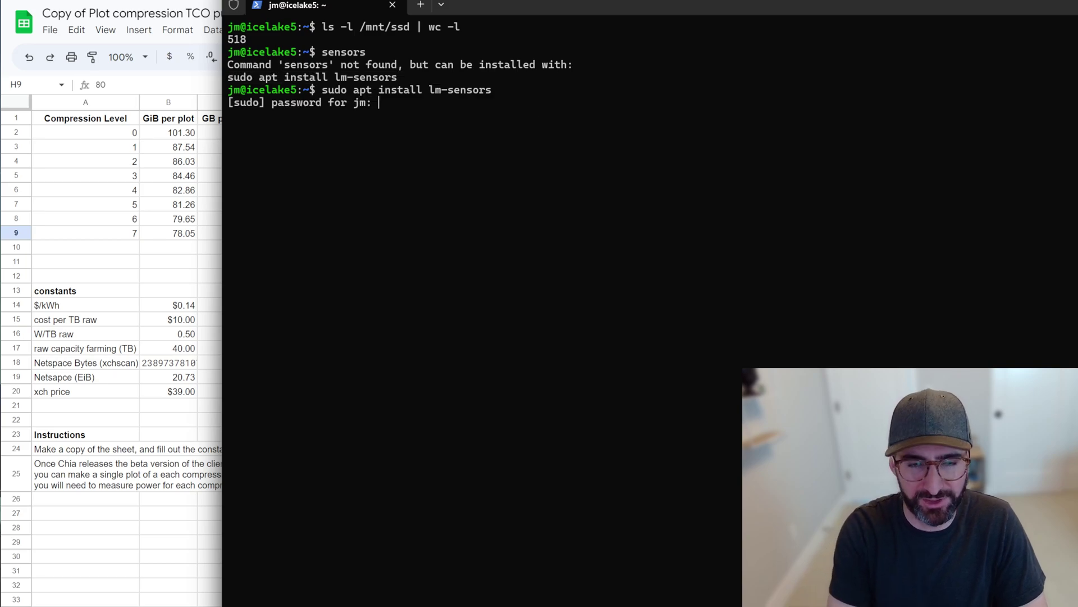
pyautogui.press('Return')
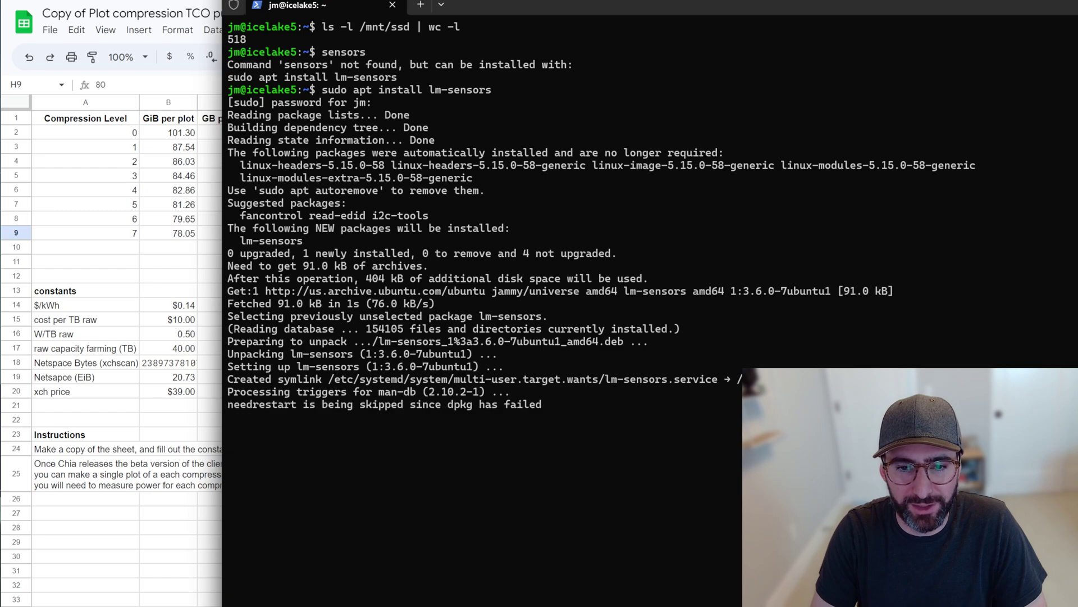
# Clear the screen, rerun sensors and highlight the 348.00 W power1 reading.
pyautogui.hotkey('ctrl', 'l')
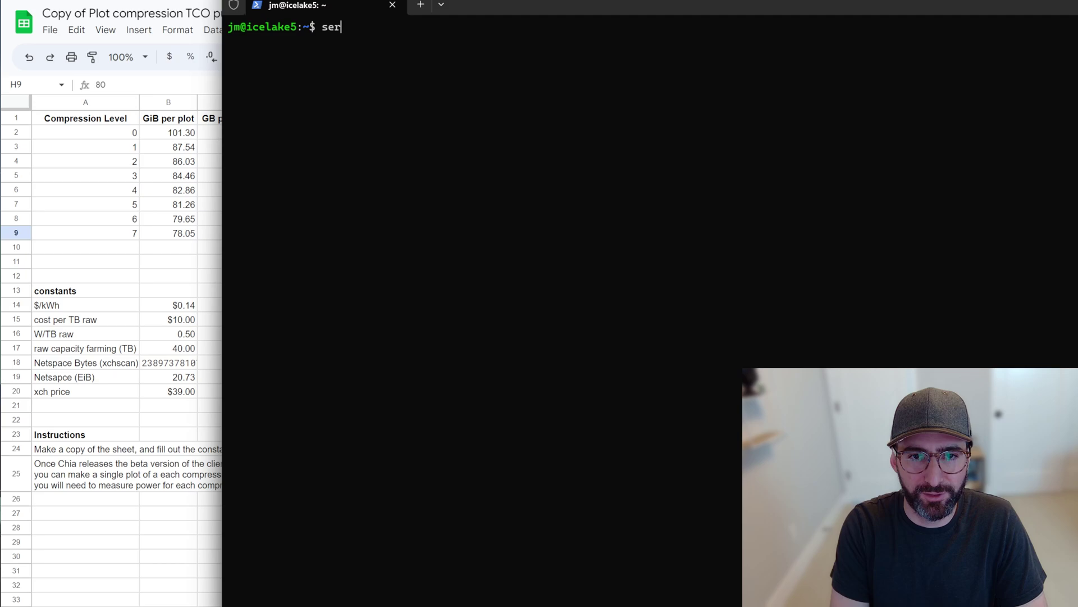
pyautogui.write('sensors')
pyautogui.press('Return')
pyautogui.scroll(5, 473, 160)
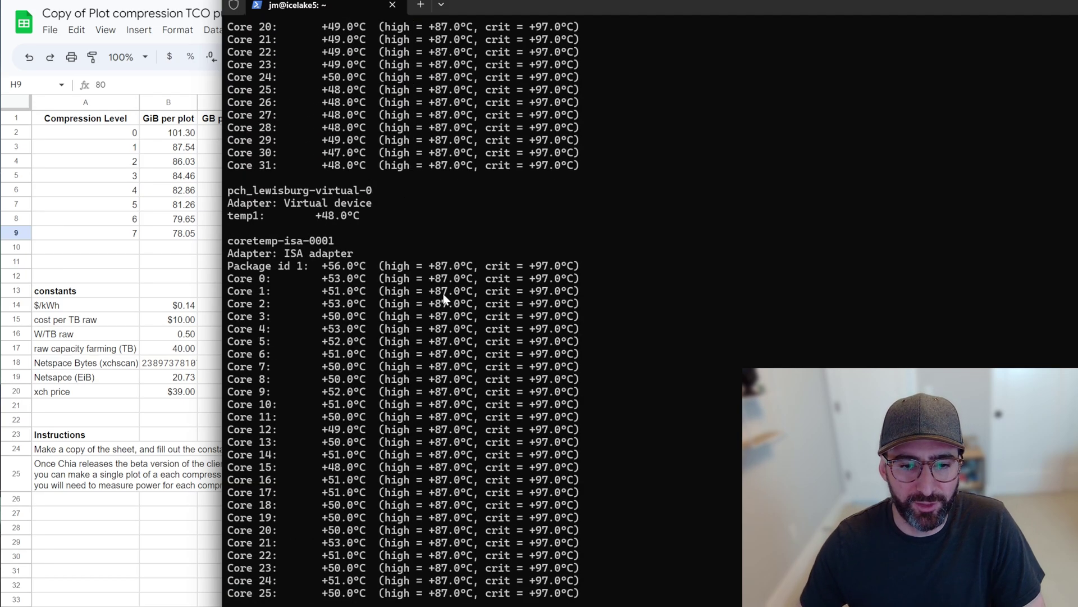
pyautogui.scroll(-5, 473, 160)
pyautogui.moveTo(231, 567); pyautogui.dragTo(511, 572)
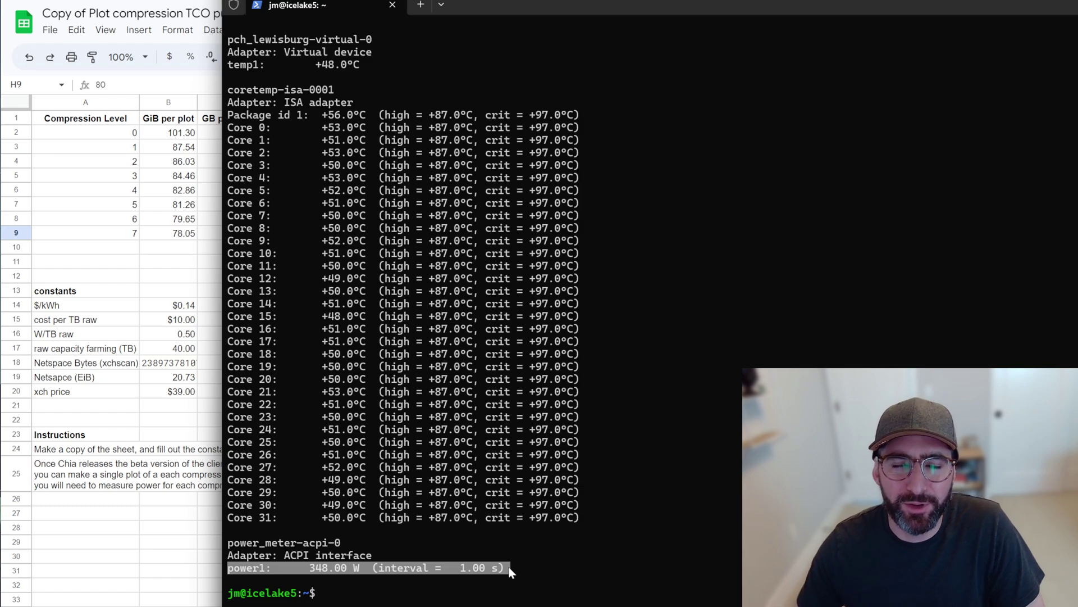
pyautogui.click(540, 554)
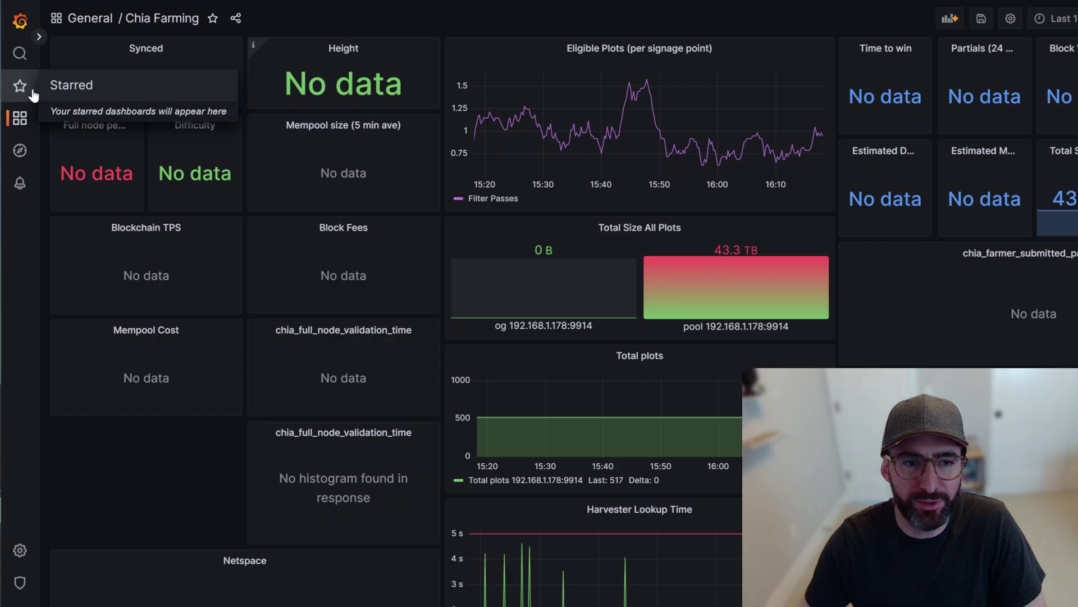
# Open the Node Exporter Full dashboard and expand its Hardware Misc section.
pyautogui.click(23, 119)
pyautogui.click(342, 305)
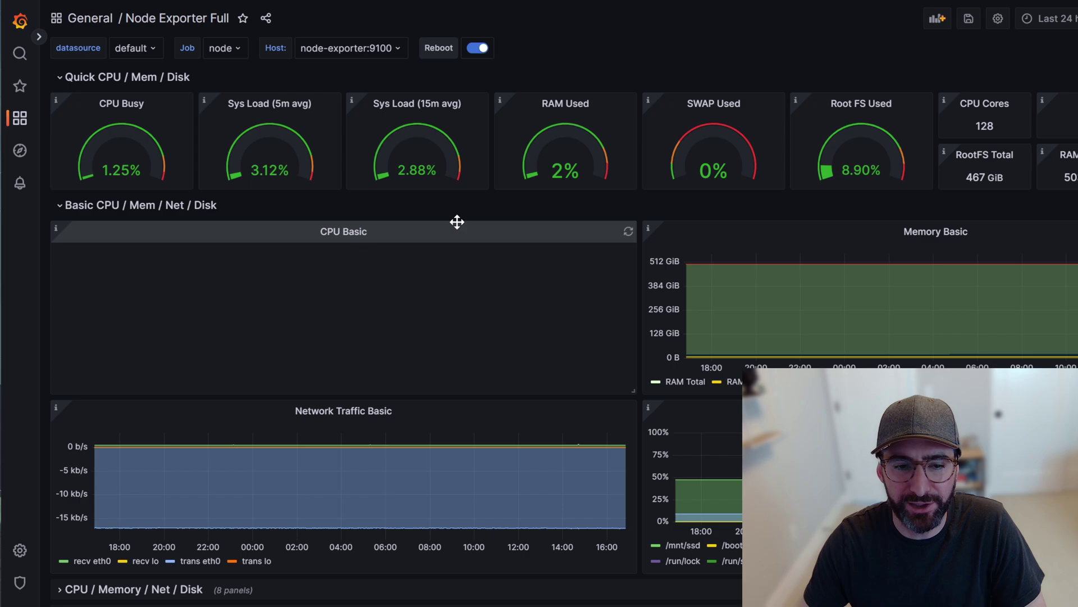
pyautogui.scroll(-5, 449, 230)
pyautogui.click(68, 474)
pyautogui.scroll(-2, 205, 424)
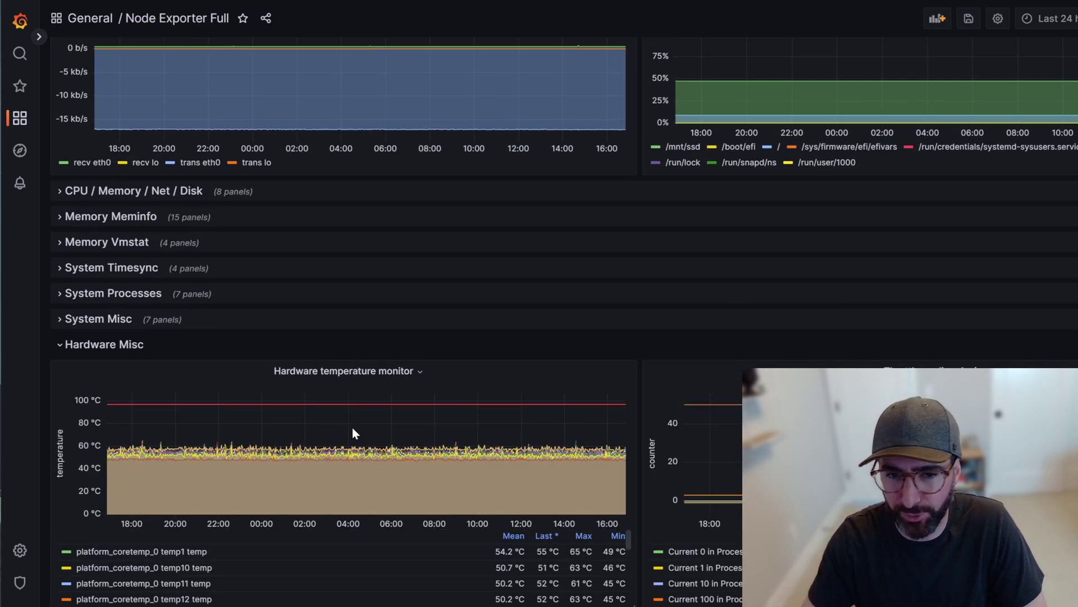
pyautogui.scroll(-7, 352, 427)
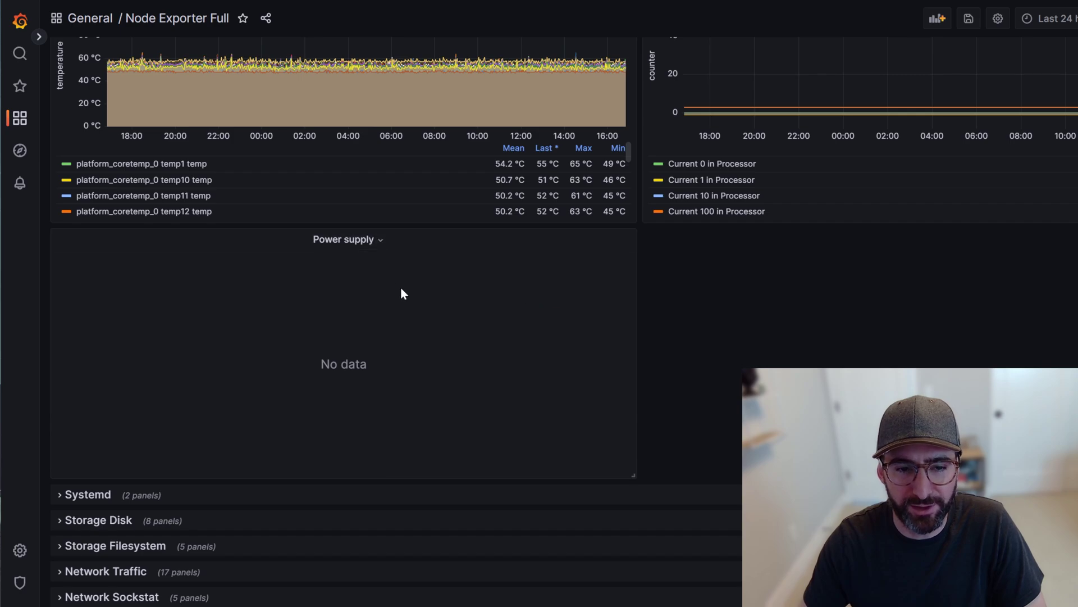
pyautogui.scroll(5, 402, 291)
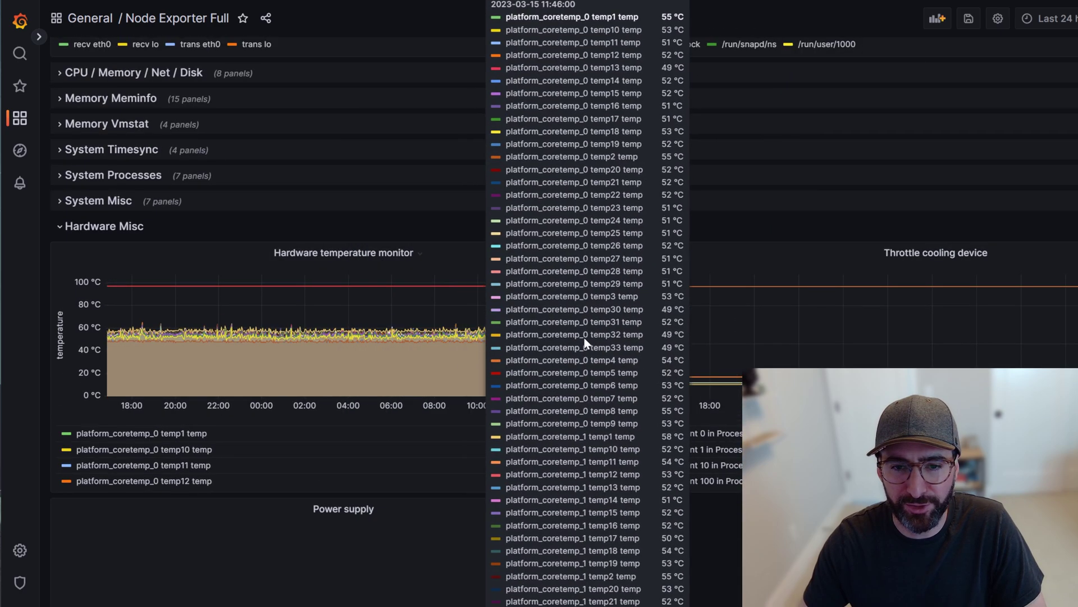
pyautogui.scroll(-5, 585, 340)
# Clear the Power supply panel's query in the editor and return to the dashboard.
pyautogui.click(366, 247)
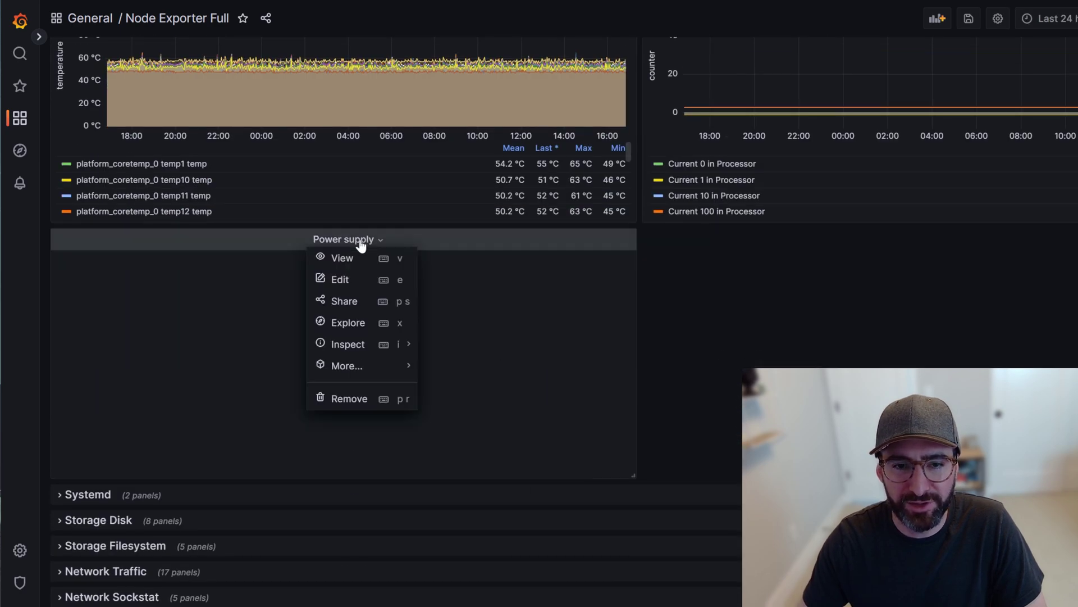
pyautogui.click(376, 279)
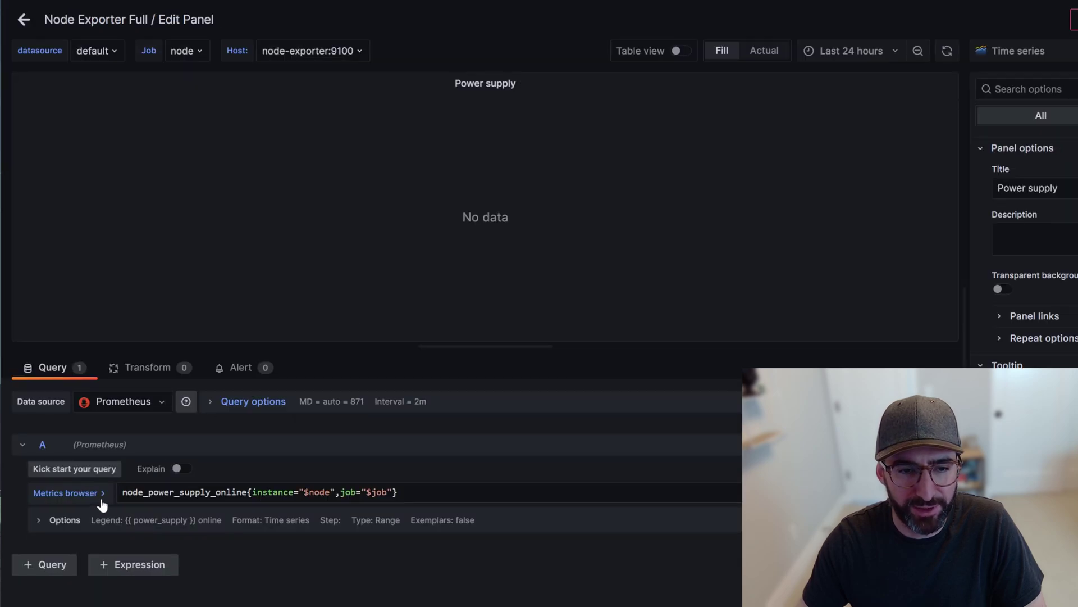
pyautogui.hotkey('ctrl', 'a')
pyautogui.press('BackSpace')
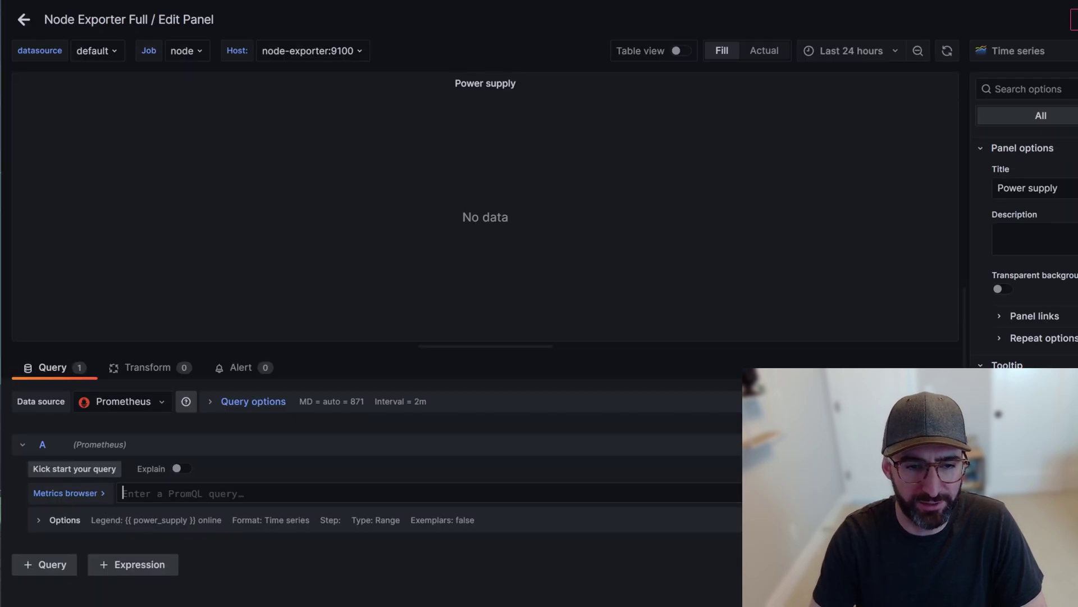
pyautogui.press('Escape')
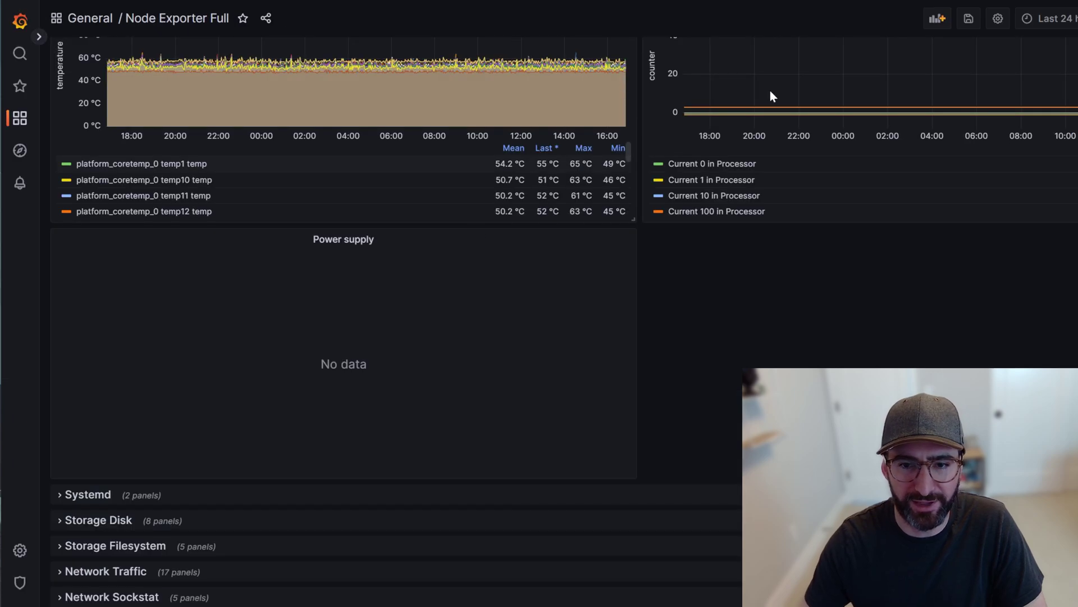
# Add a new panel querying the node_hwmon_power_average_watt metric.
pyautogui.click(937, 20)
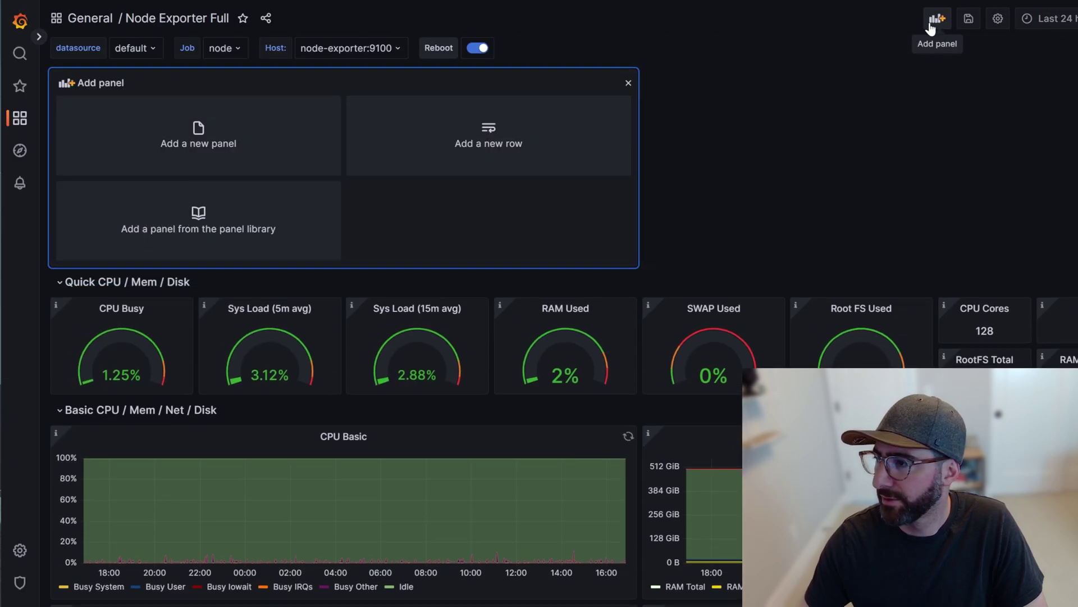
pyautogui.click(198, 157)
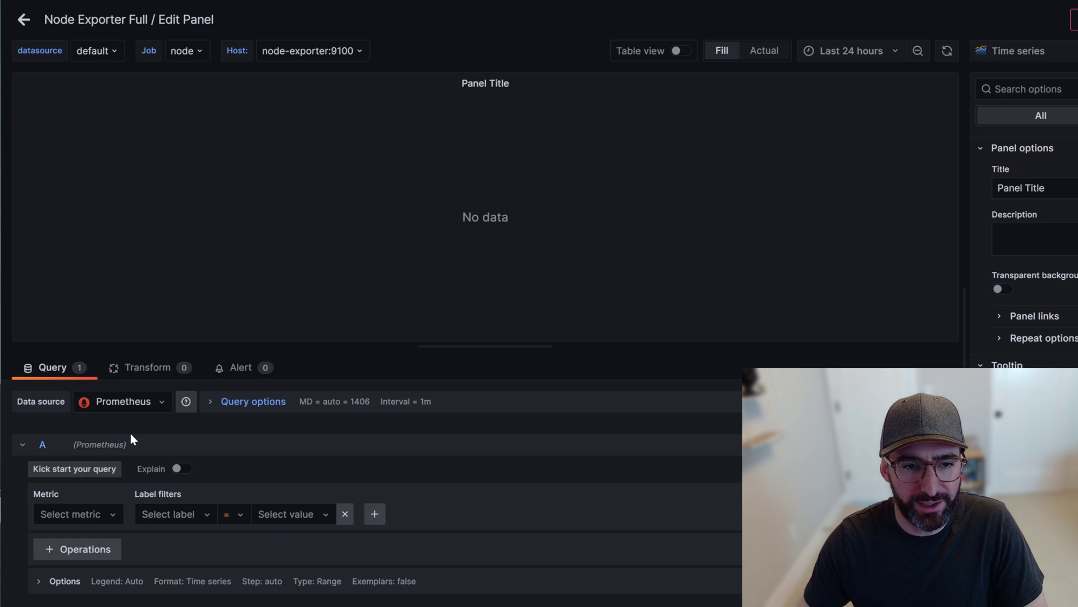
pyautogui.click(101, 513)
pyautogui.write('power')
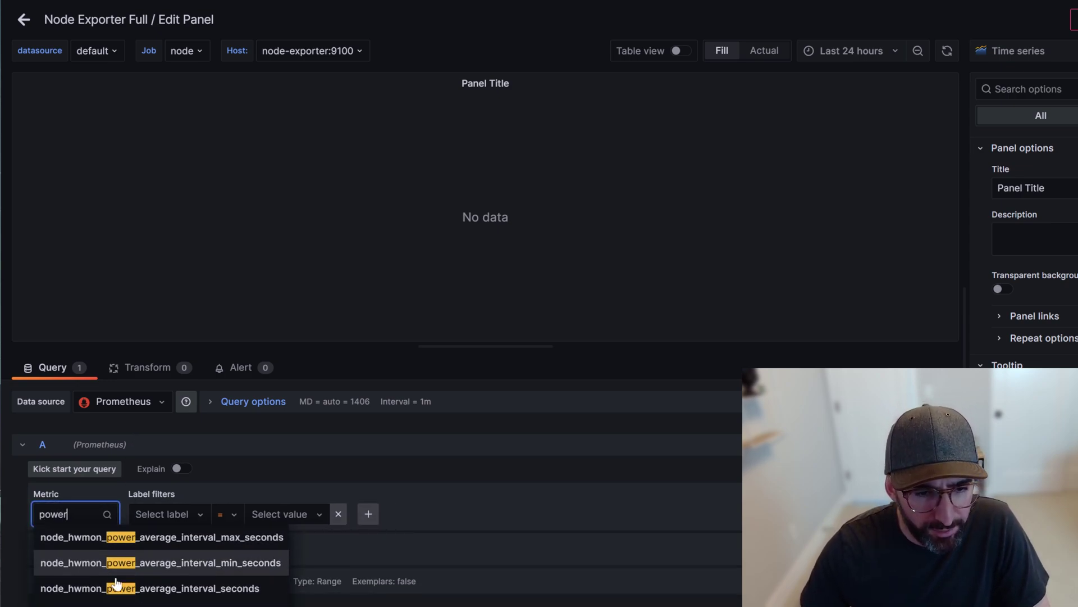
pyautogui.press('Return')
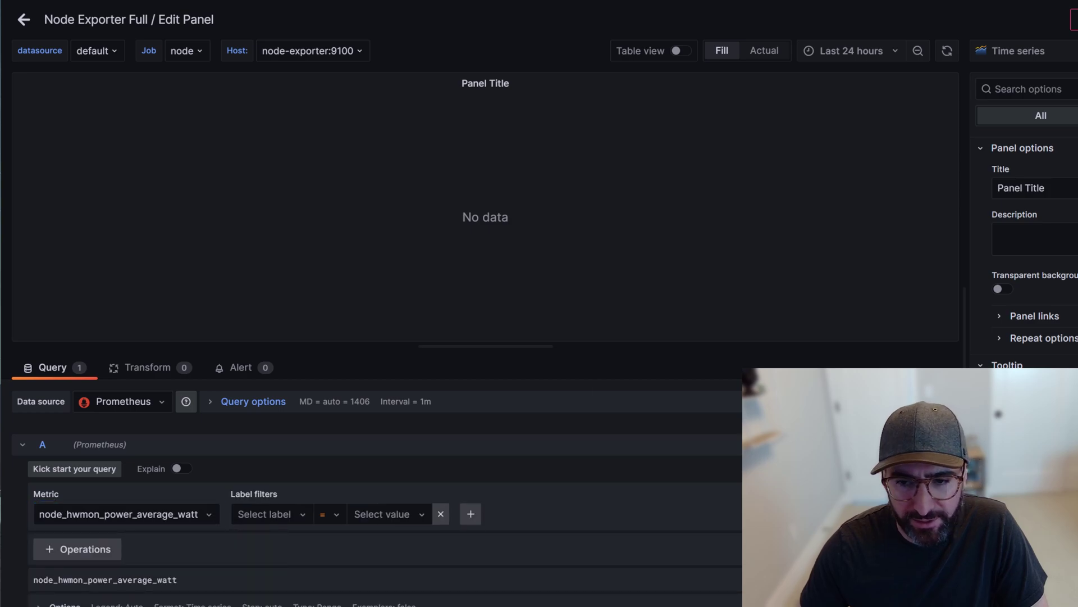
# Set the series legend to the custom name 'Power'.
pyautogui.scroll(-1, 271, 551)
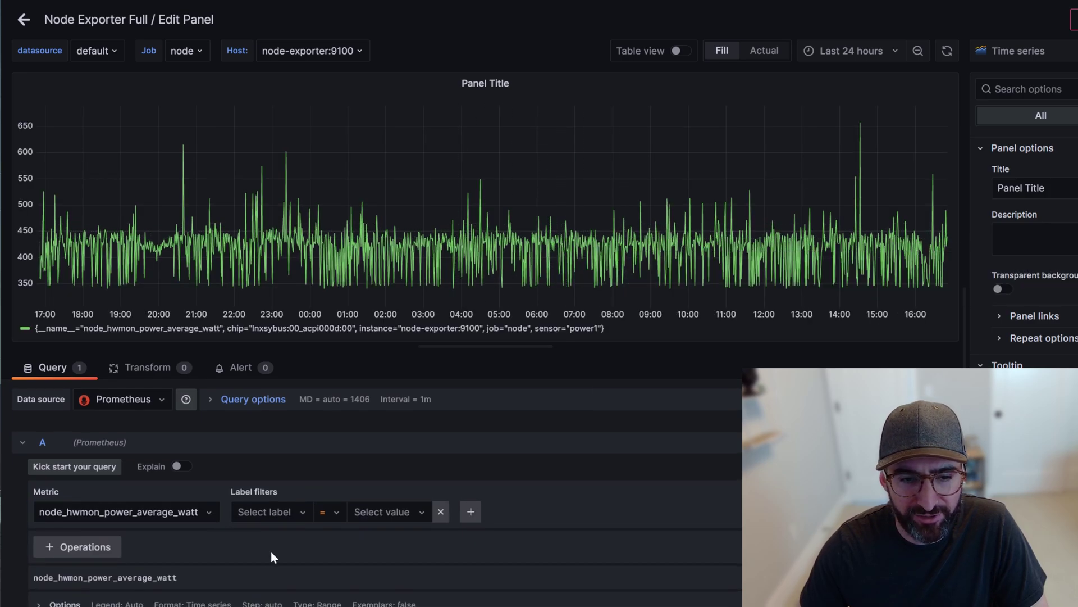
pyautogui.click(66, 603)
pyautogui.scroll(-1, 66, 603)
pyautogui.click(66, 599)
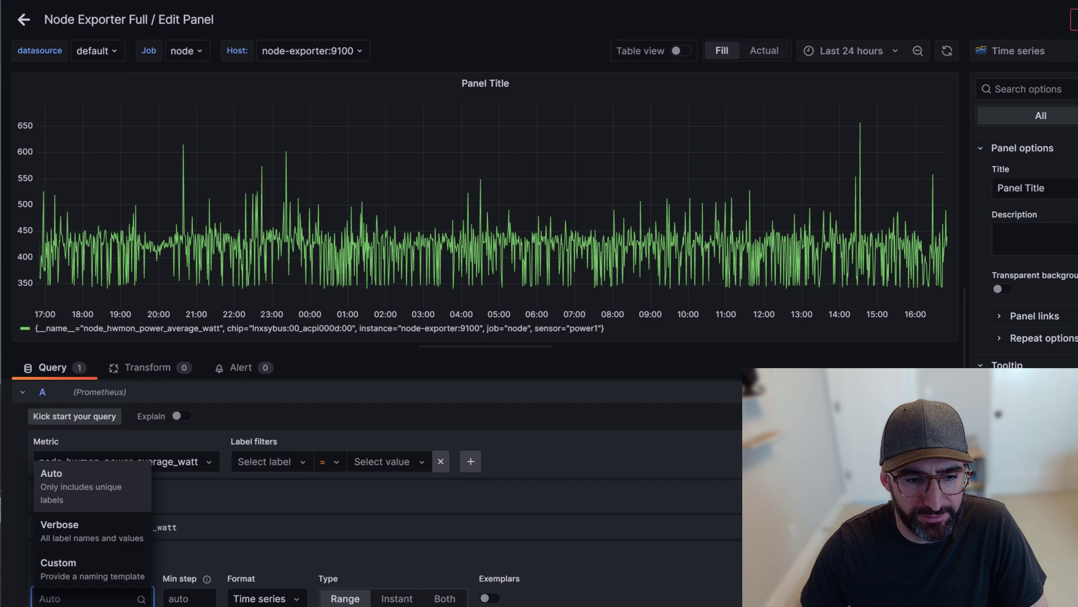
pyautogui.click(90, 573)
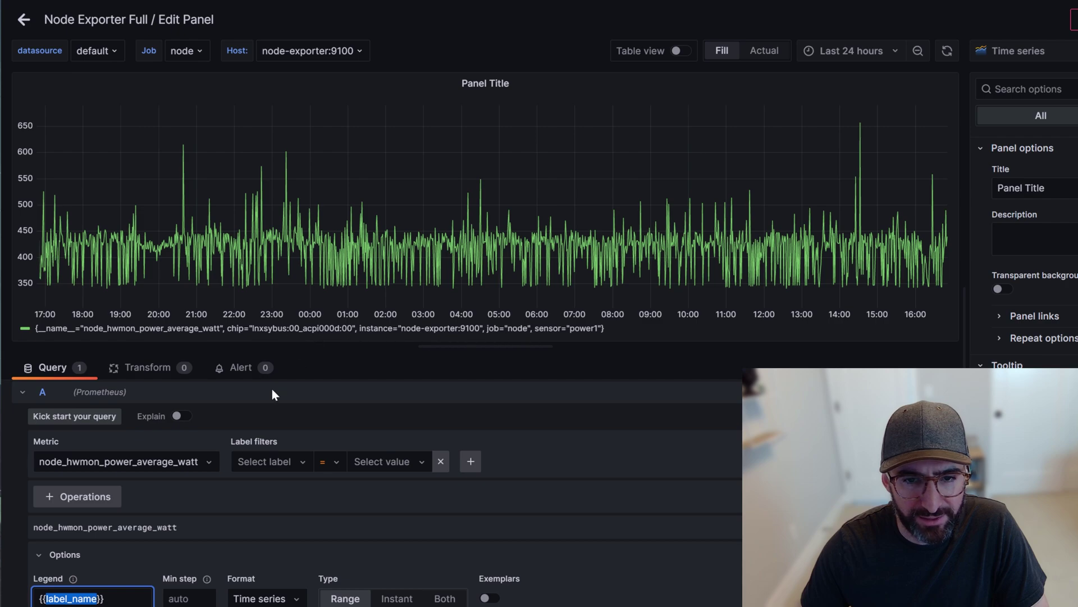
pyautogui.click(101, 598)
pyautogui.hotkey('ctrl', 'a')
pyautogui.write('POw')
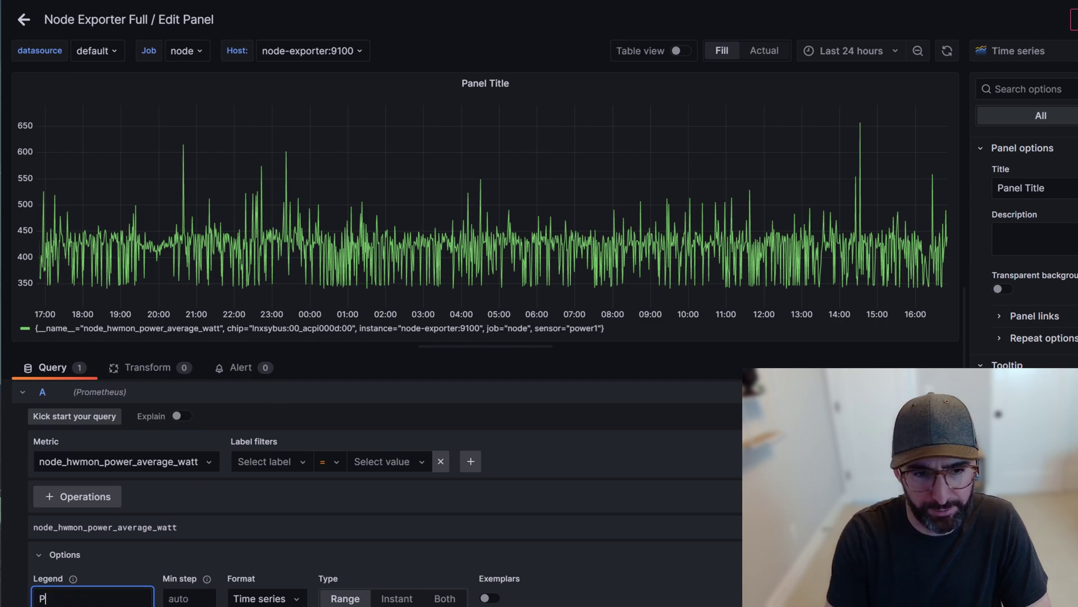
pyautogui.press('BackSpace')
pyautogui.press('BackSpace')
pyautogui.write('ower')
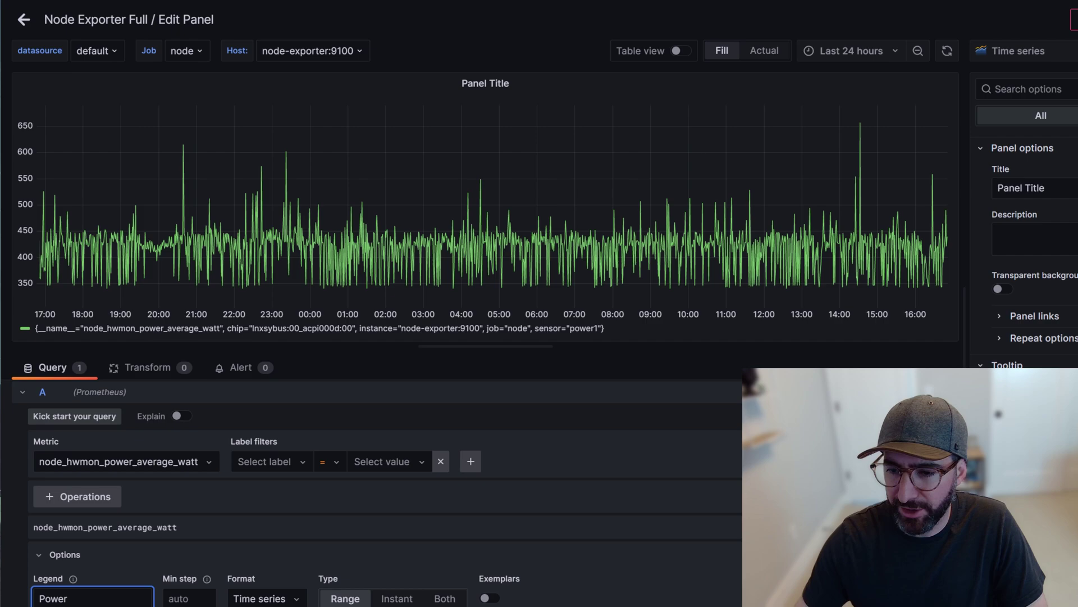
pyautogui.scroll(-4, 1028, 252)
pyautogui.press('Tab')
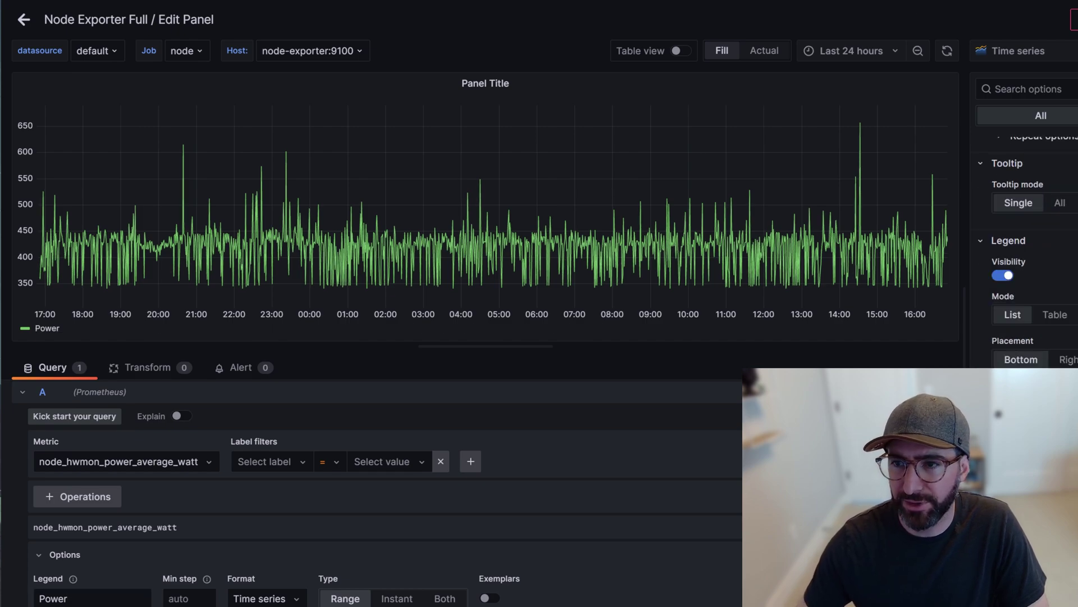
# Add Mean and Max to the Power panel's legend values.
pyautogui.moveTo(1077, 72); pyautogui.dragTo(811, 68)
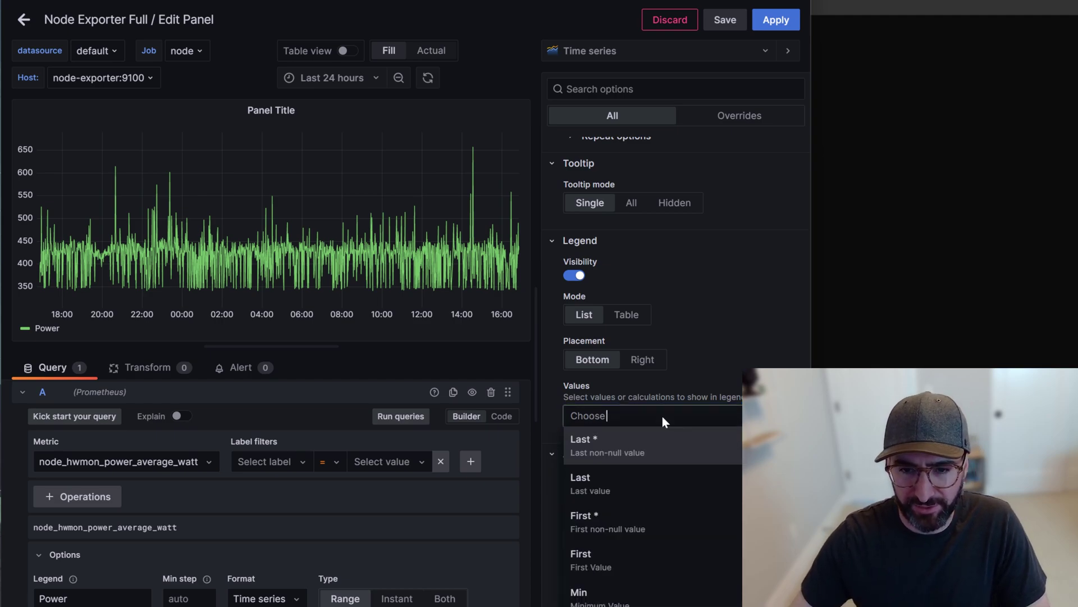
pyautogui.scroll(-5, 656, 578)
pyautogui.click(646, 477)
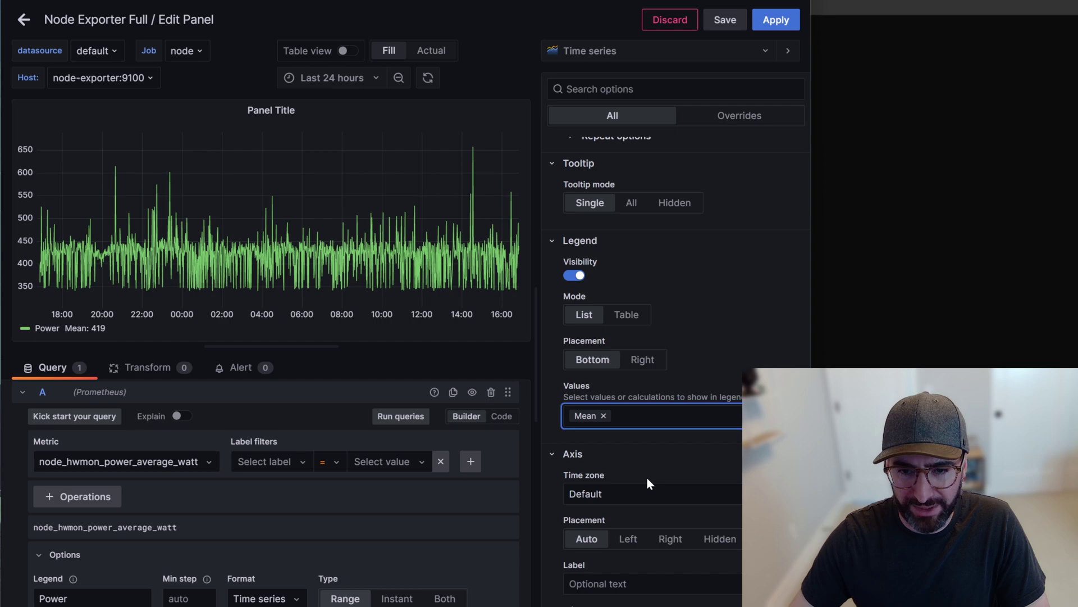
pyautogui.write('max')
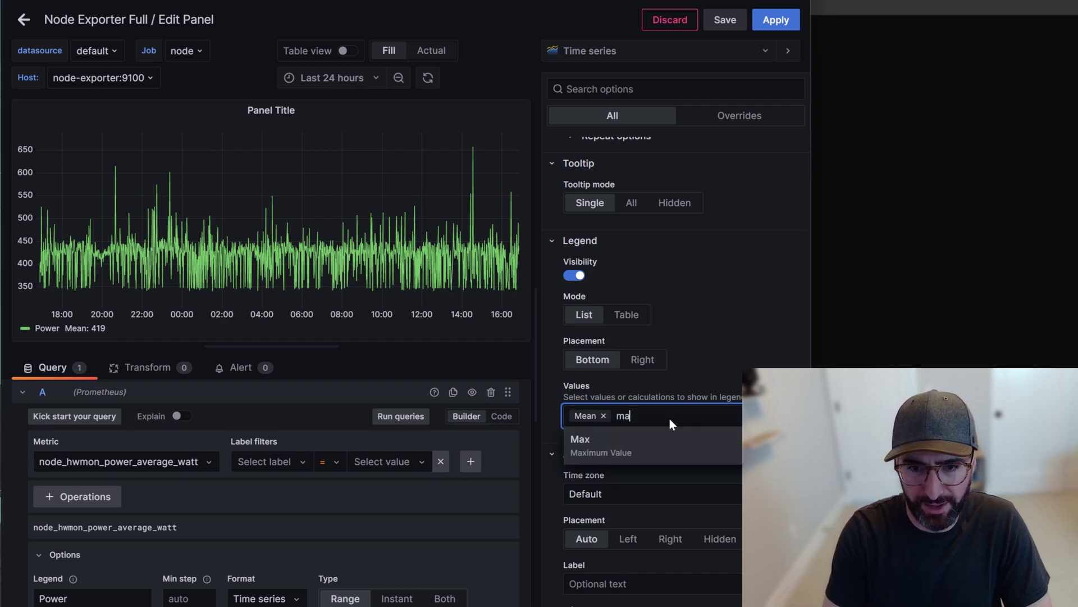
pyautogui.click(671, 443)
# Set the panel's standard unit to Watt (W).
pyautogui.scroll(-8, 671, 466)
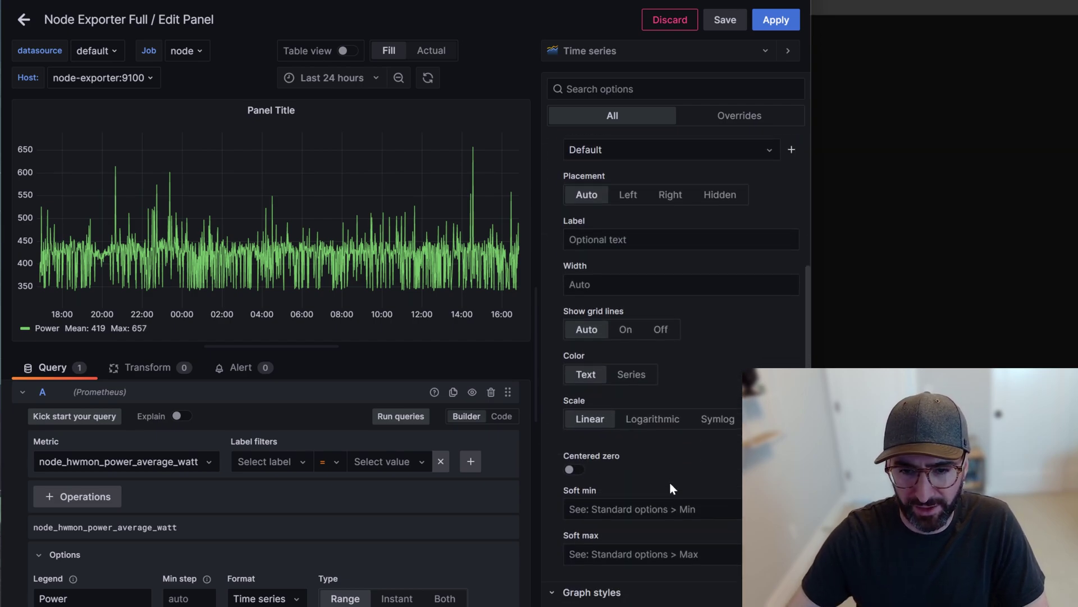
pyautogui.scroll(-9, 668, 482)
pyautogui.scroll(1, 629, 314)
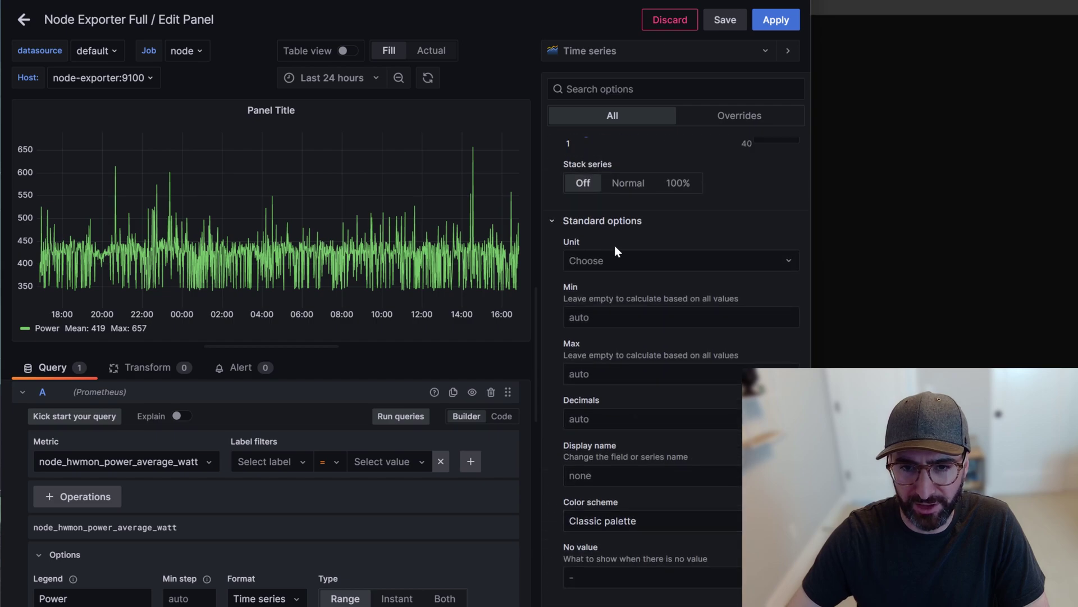
pyautogui.click(618, 259)
pyautogui.write('power')
pyautogui.press('BackSpace')
pyautogui.press('BackSpace')
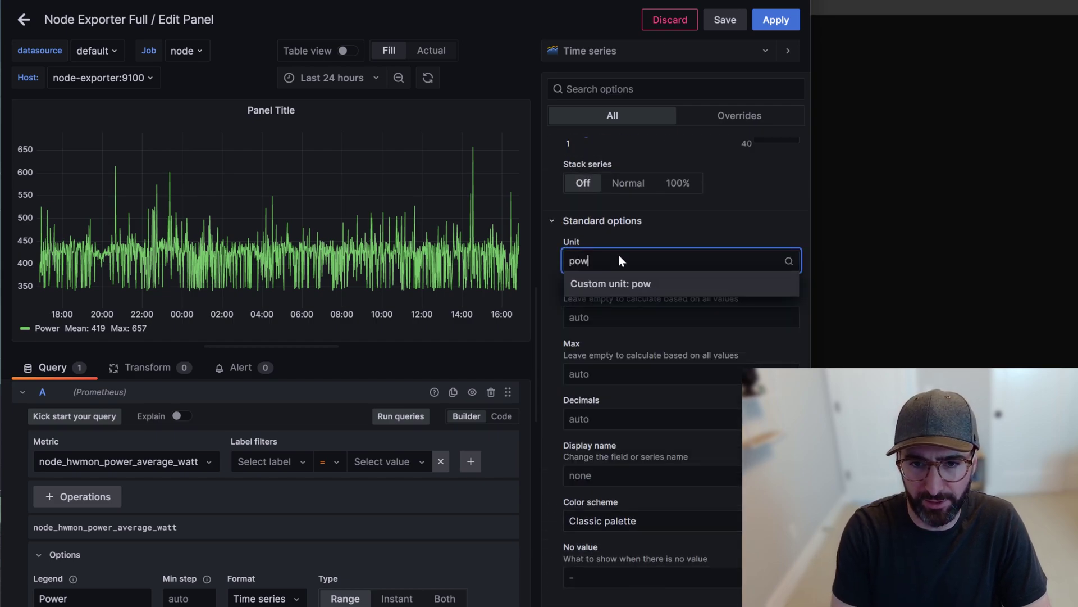
pyautogui.press('Escape')
pyautogui.scroll(2, 669, 251)
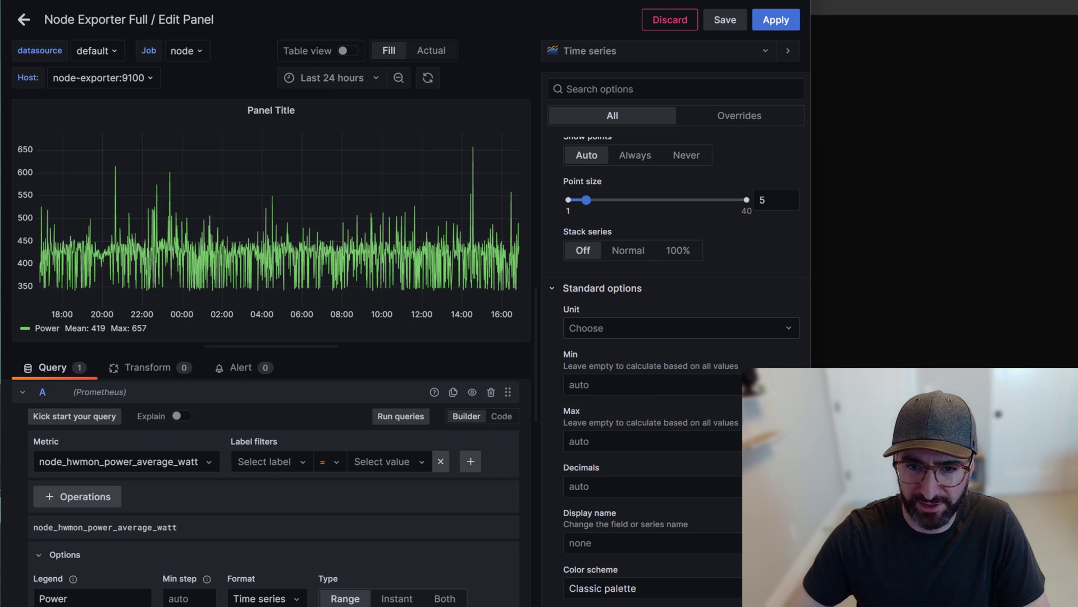
pyautogui.click(661, 336)
pyautogui.write('wat')
pyautogui.click(663, 349)
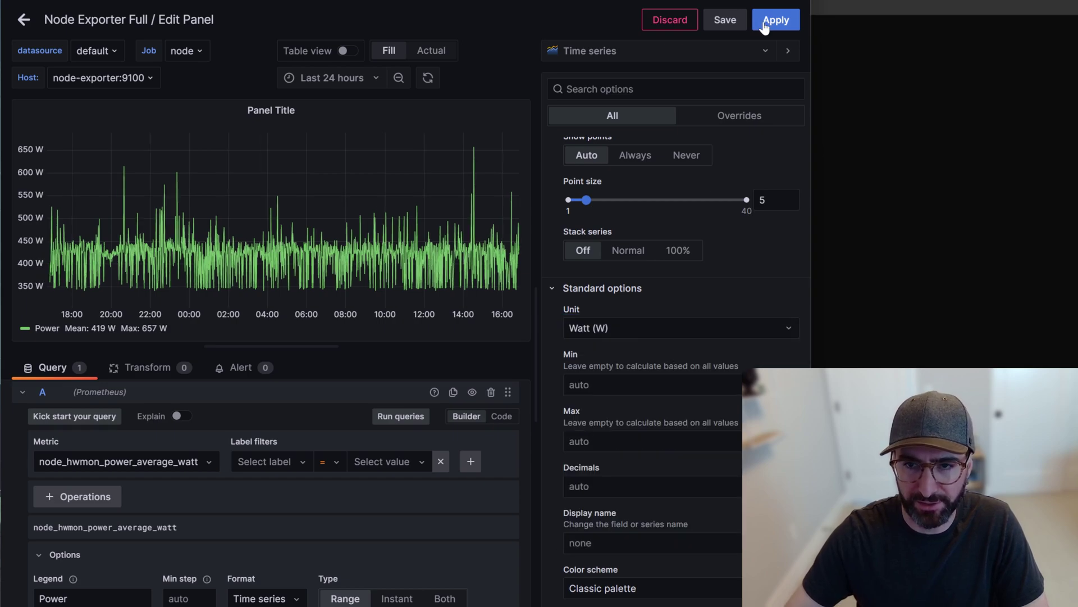
# Apply the Power panel and drag its corner out to the dashboard's right edge.
pyautogui.click(775, 23)
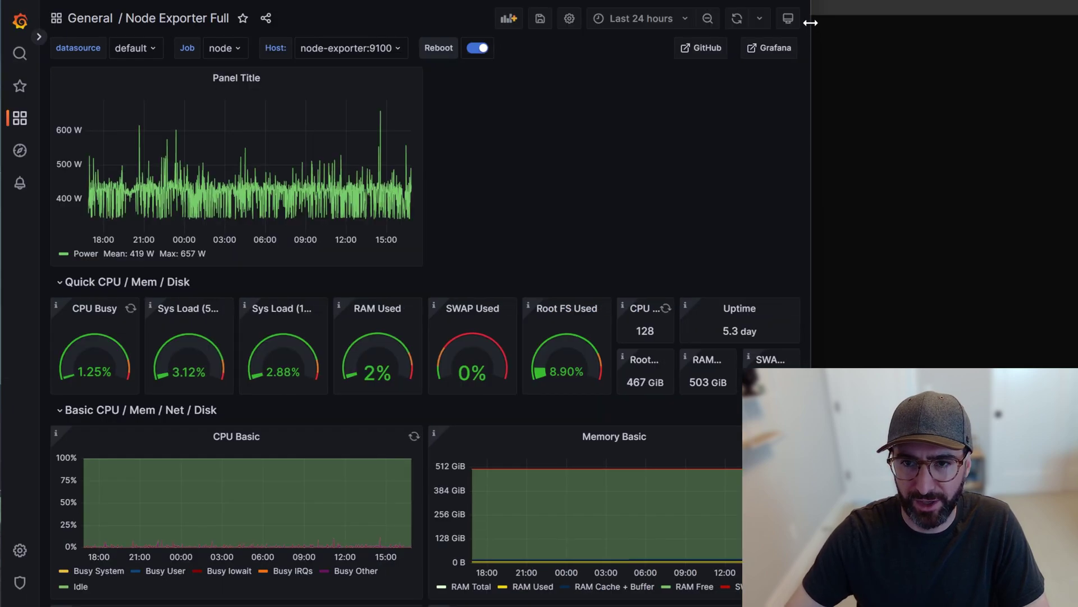
pyautogui.moveTo(1077, 36); pyautogui.dragTo(1065, 36)
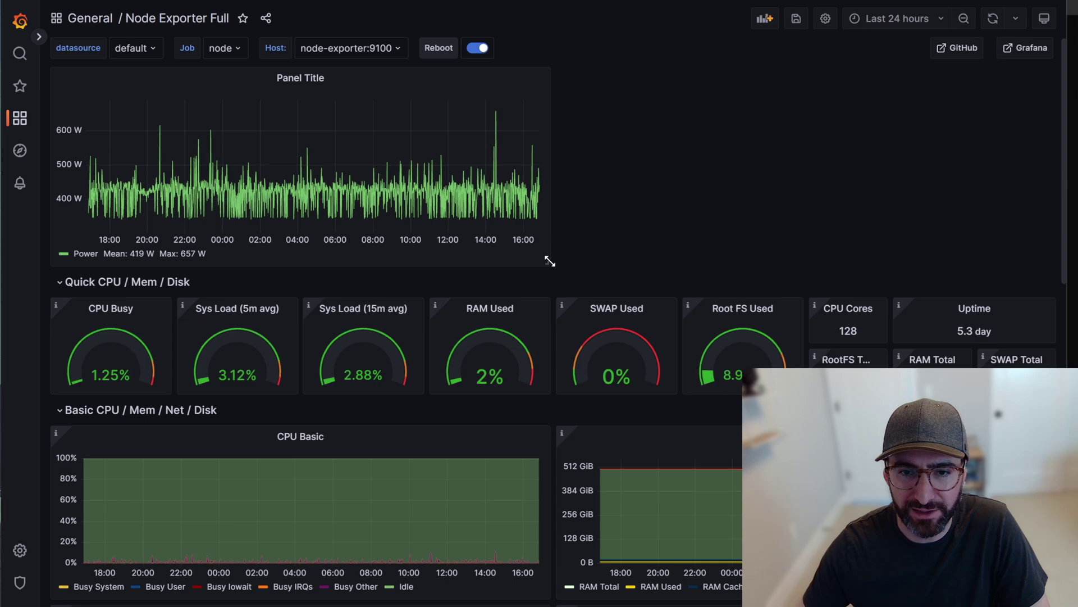
pyautogui.moveTo(549, 261); pyautogui.dragTo(1053, 264)
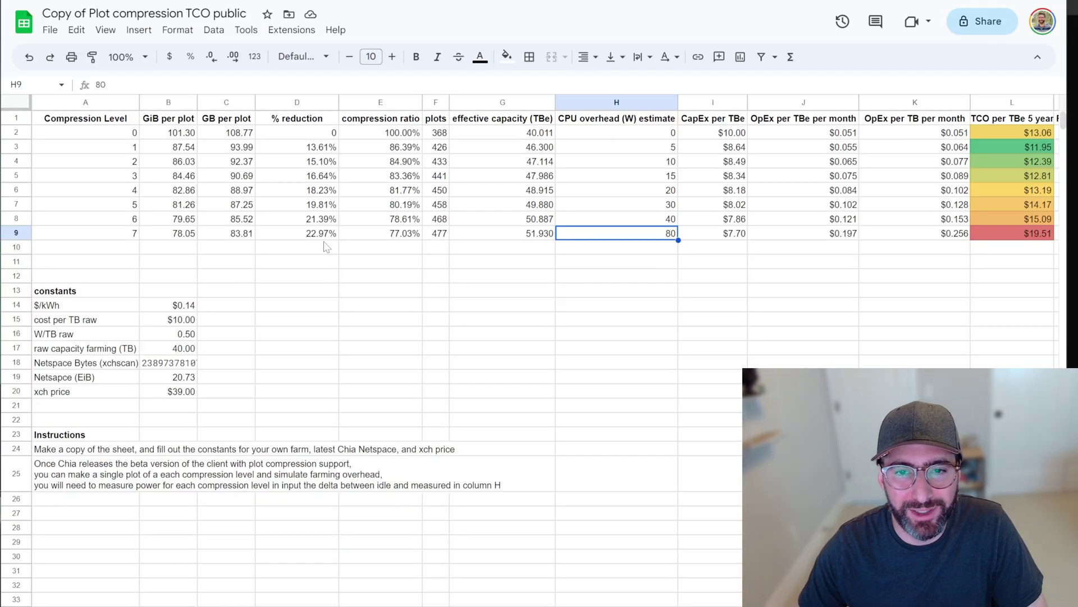
pyautogui.click(612, 295)
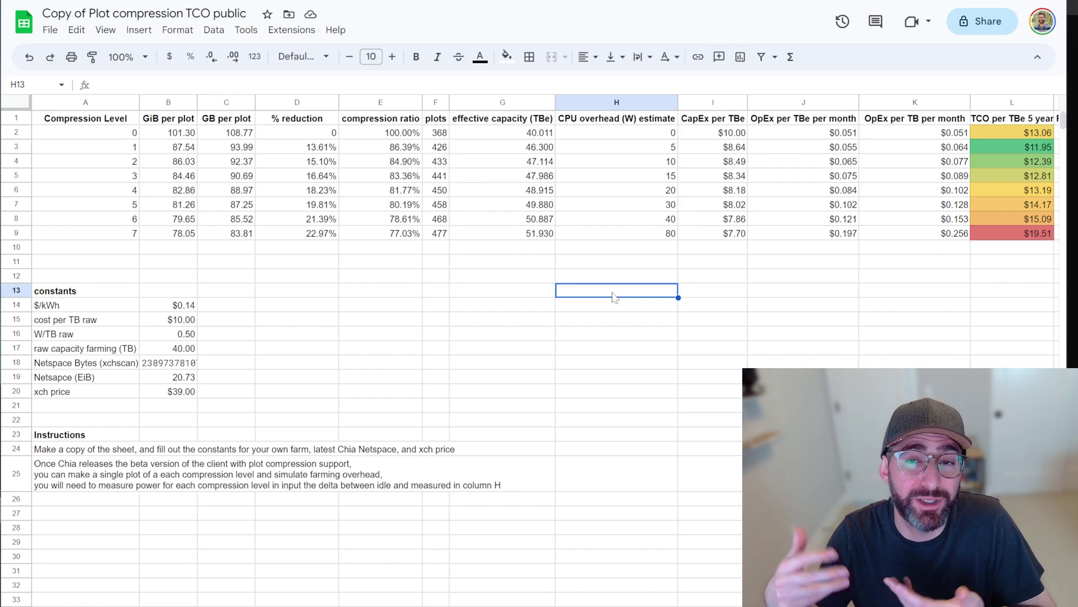
pyautogui.click(628, 237)
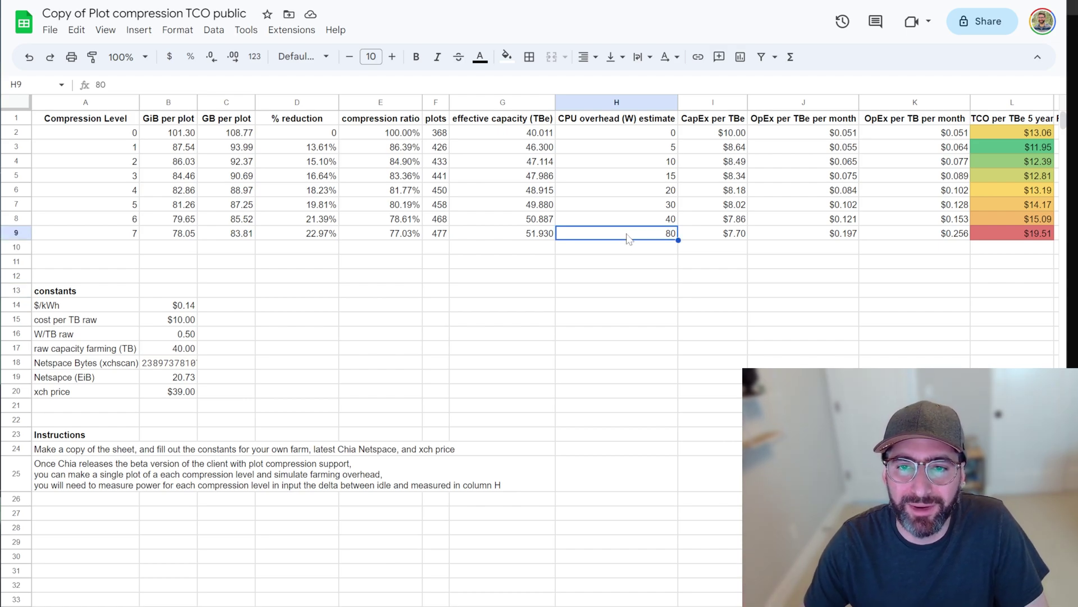
pyautogui.write('50')
pyautogui.press('Return')
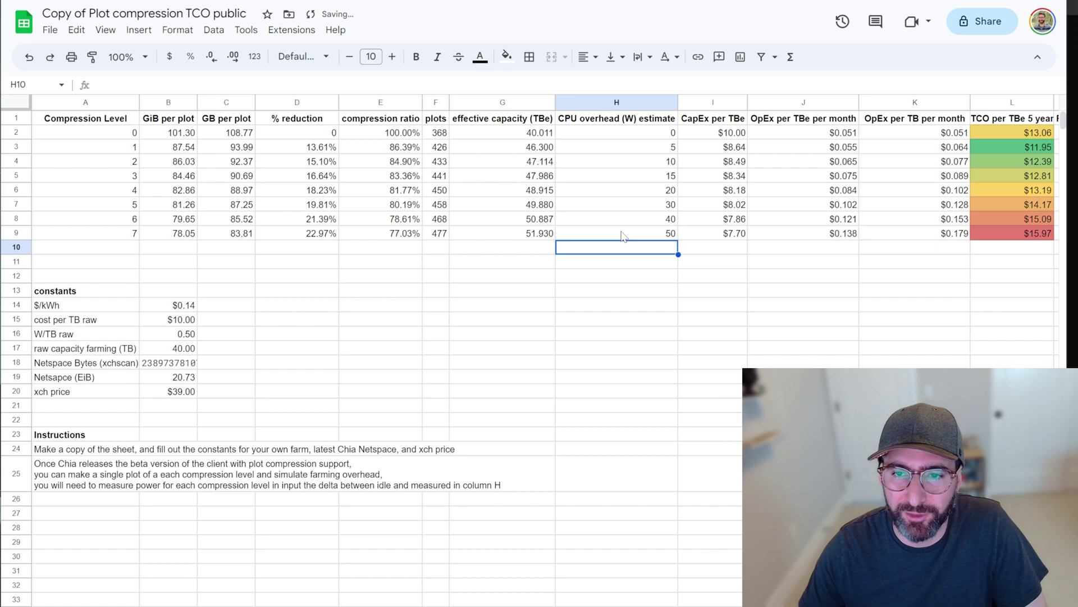
pyautogui.click(380, 250)
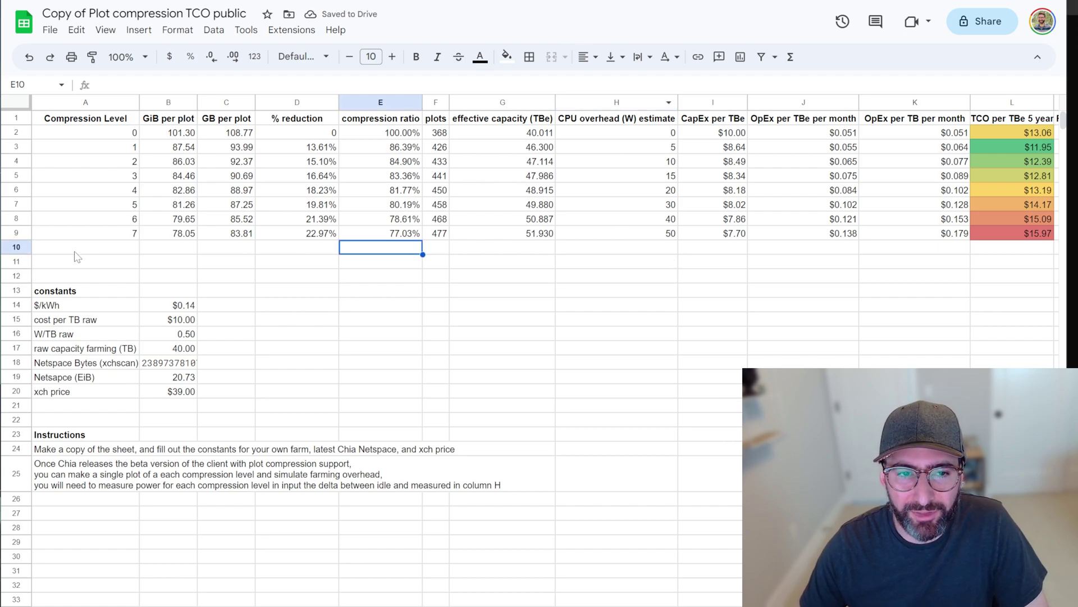
pyautogui.click(16, 232)
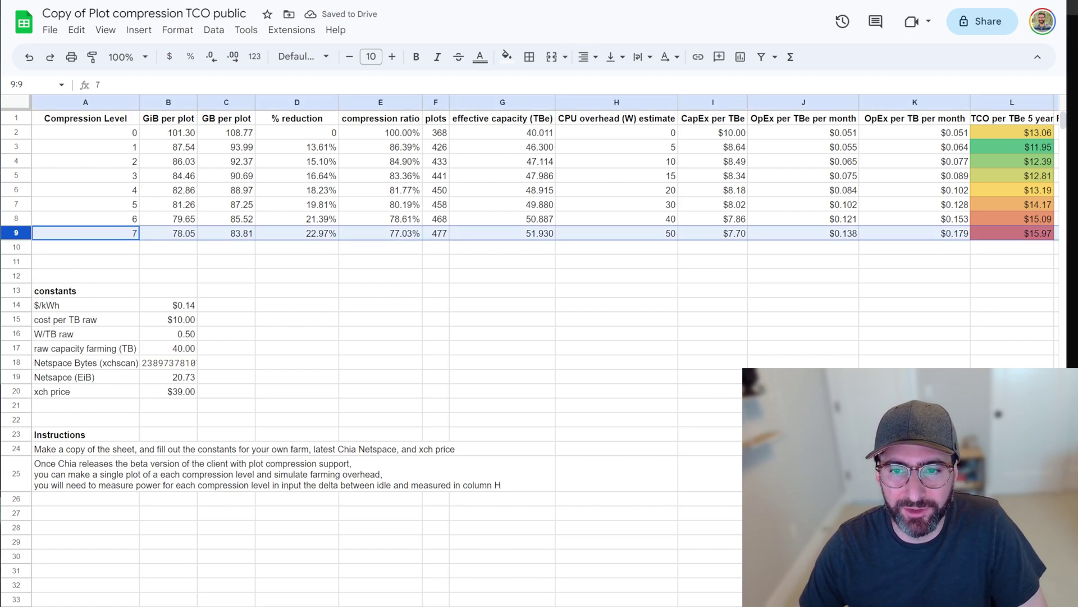
pyautogui.hscroll(3, 545, 348)
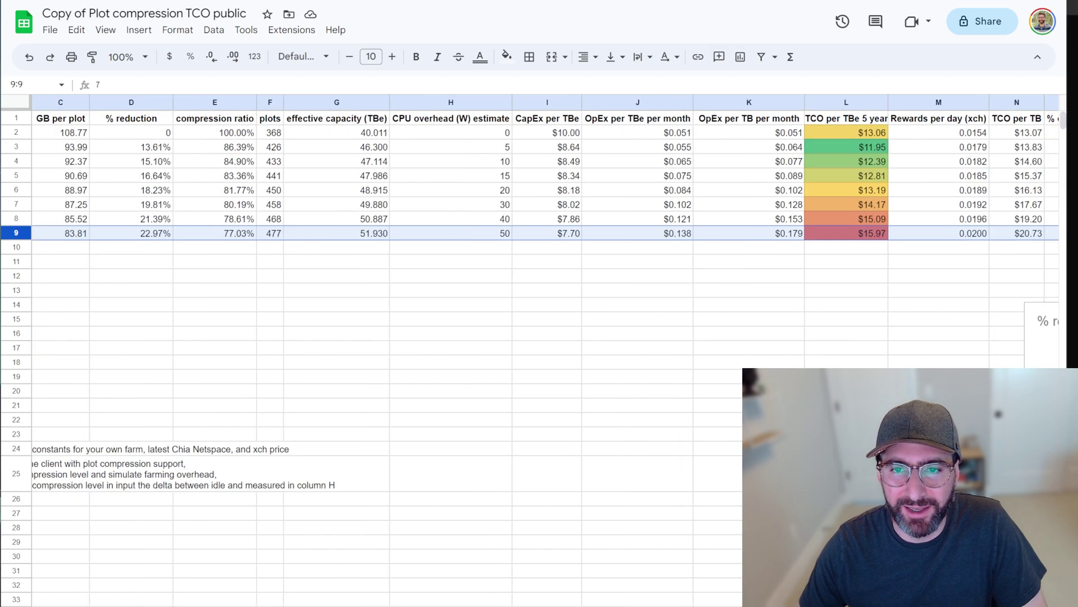
pyautogui.click(565, 119)
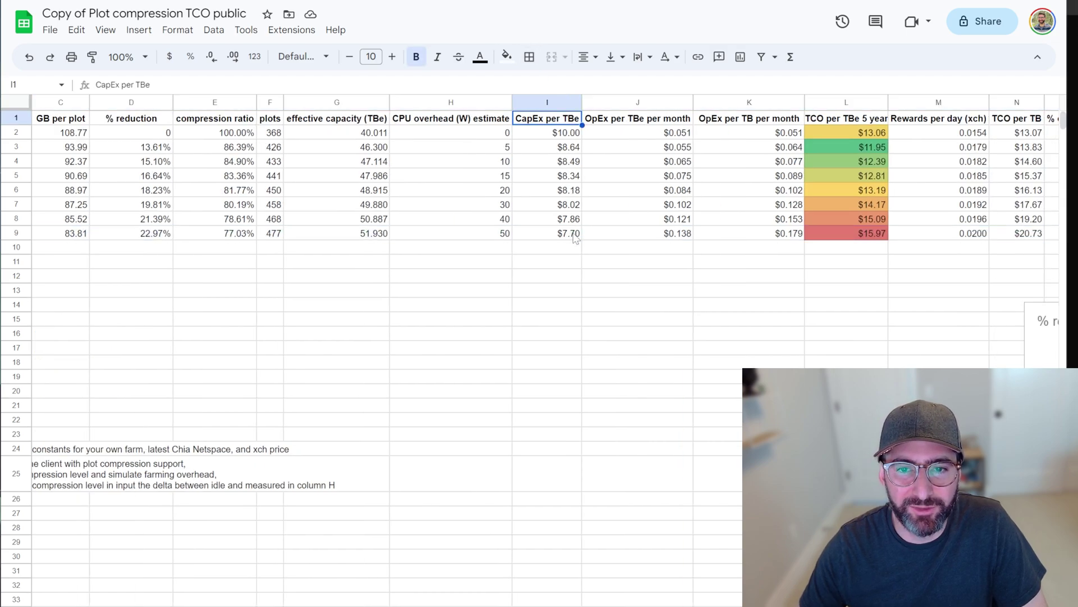
pyautogui.click(573, 233)
pyautogui.hscroll(-3, 203, 334)
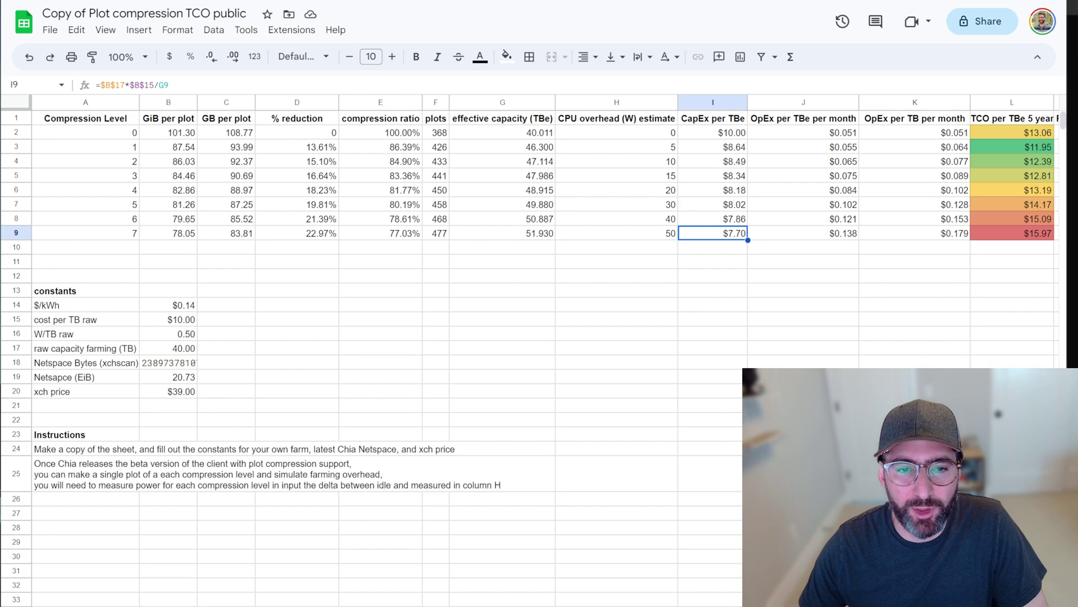
pyautogui.click(191, 323)
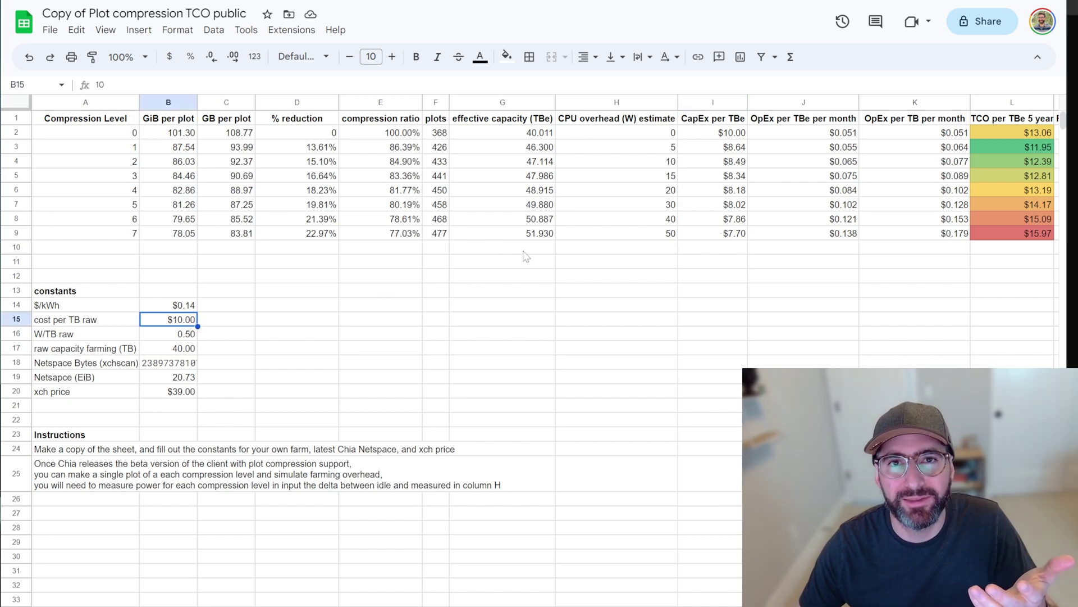
pyautogui.click(537, 236)
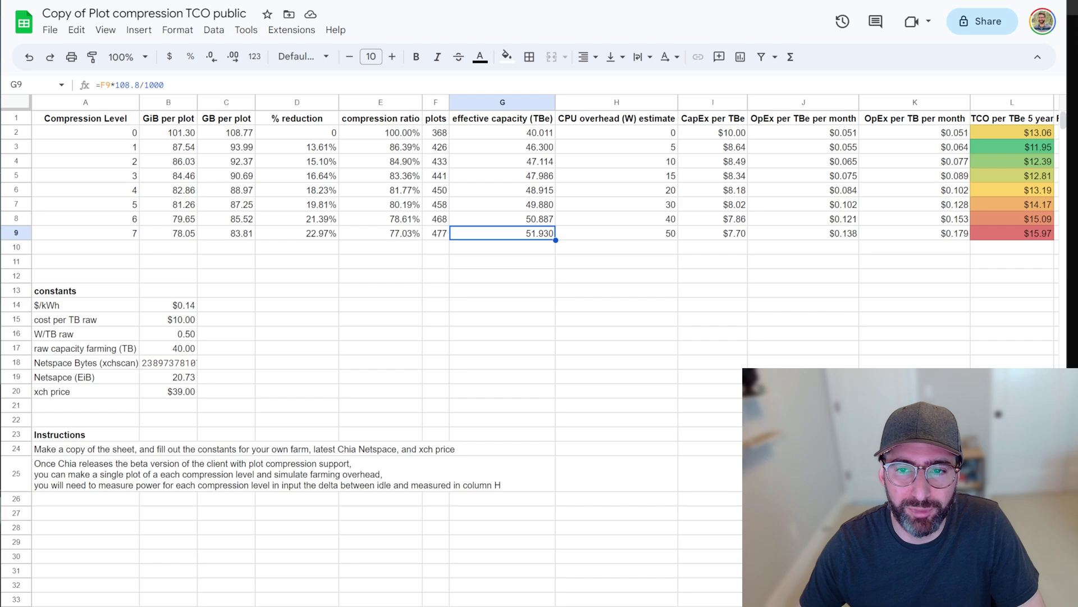
pyautogui.hscroll(2, 573, 123)
pyautogui.click(573, 120)
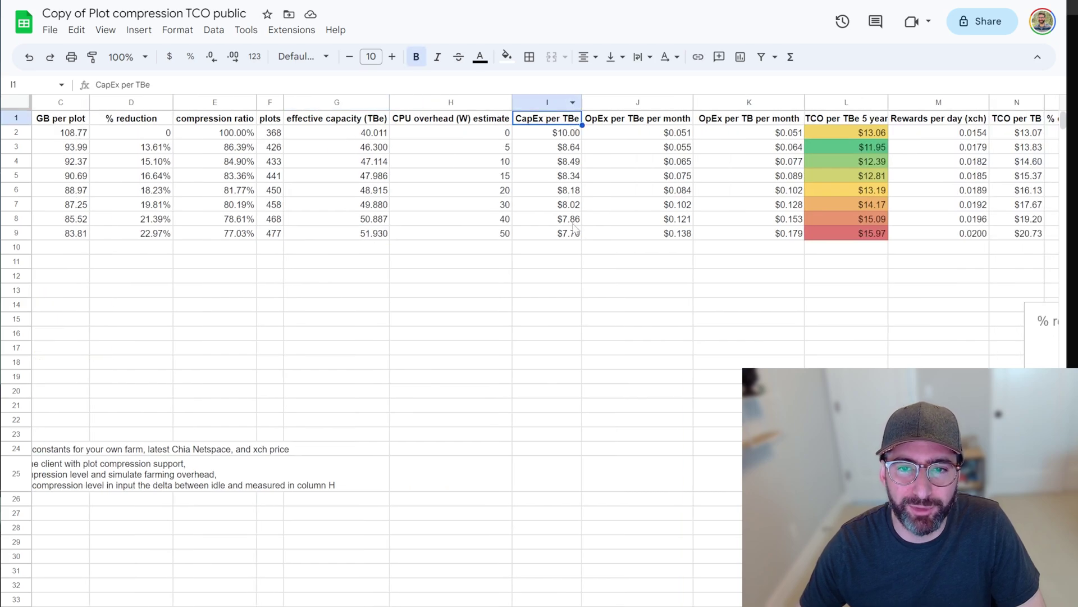
pyautogui.click(590, 235)
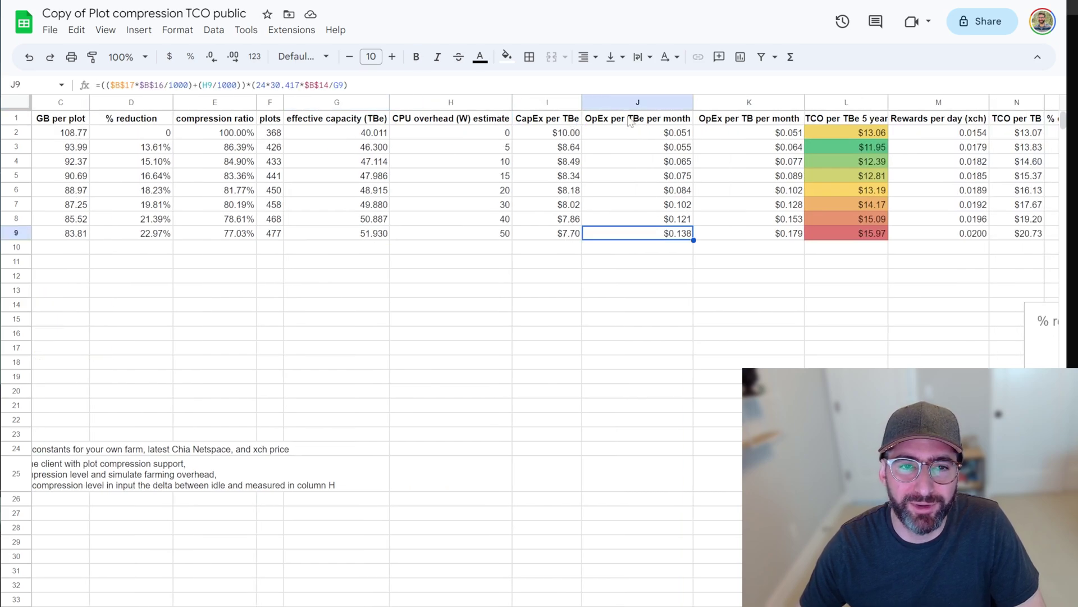
pyautogui.hscroll(2, 617, 168)
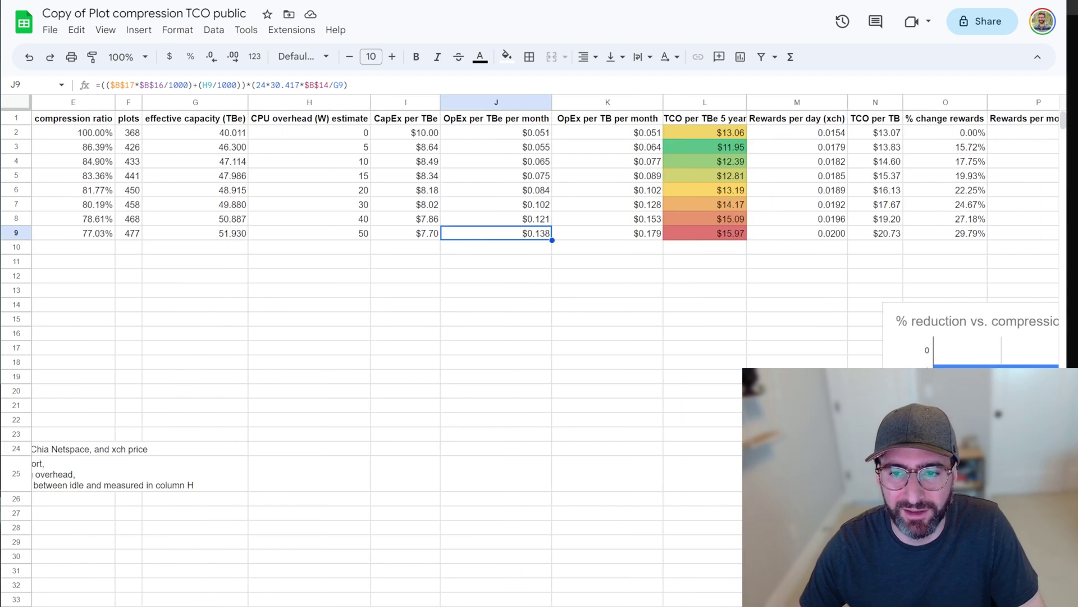
pyautogui.hscroll(3, 618, 168)
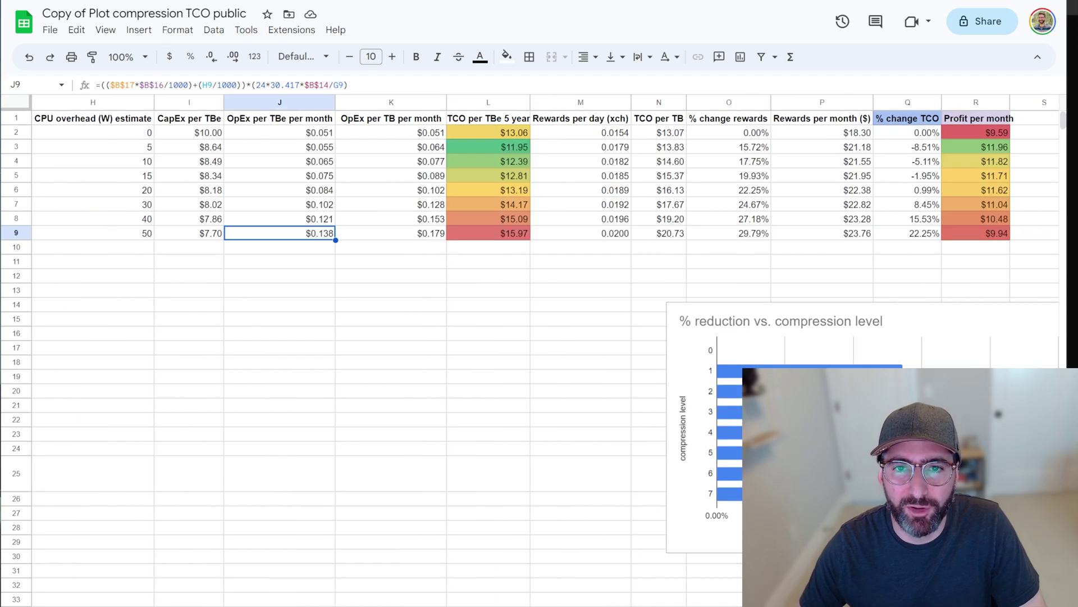
pyautogui.hscroll(-1, 394, 168)
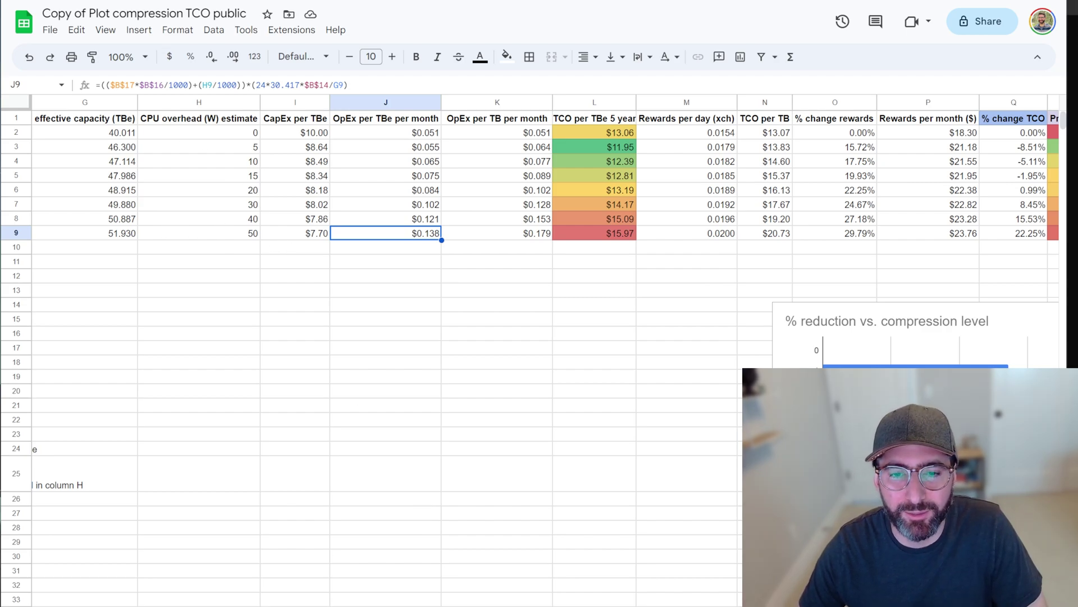
pyautogui.hscroll(3, 393, 225)
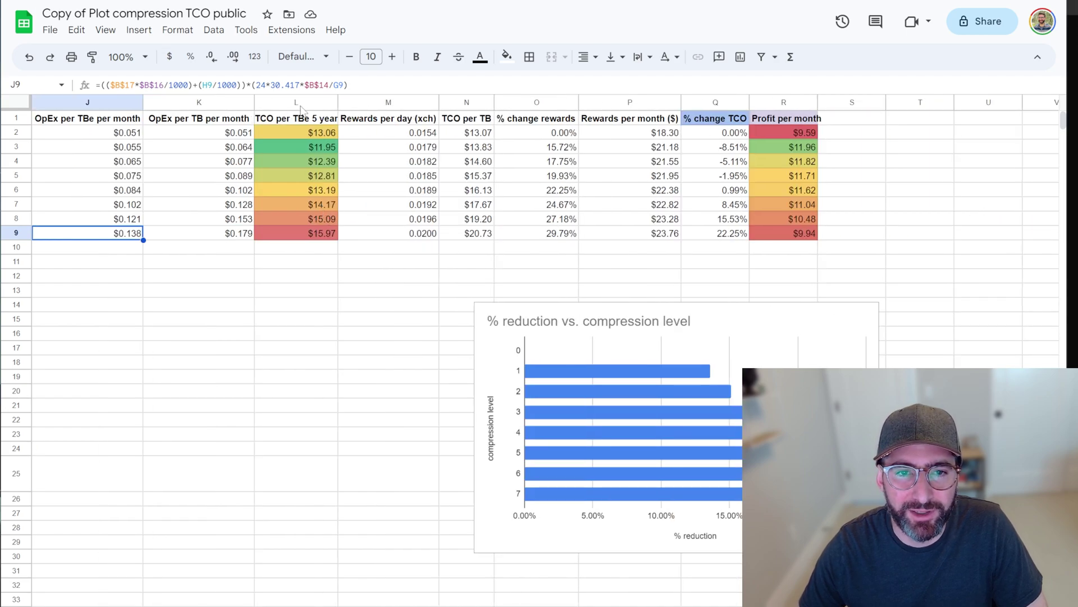
pyautogui.click(316, 235)
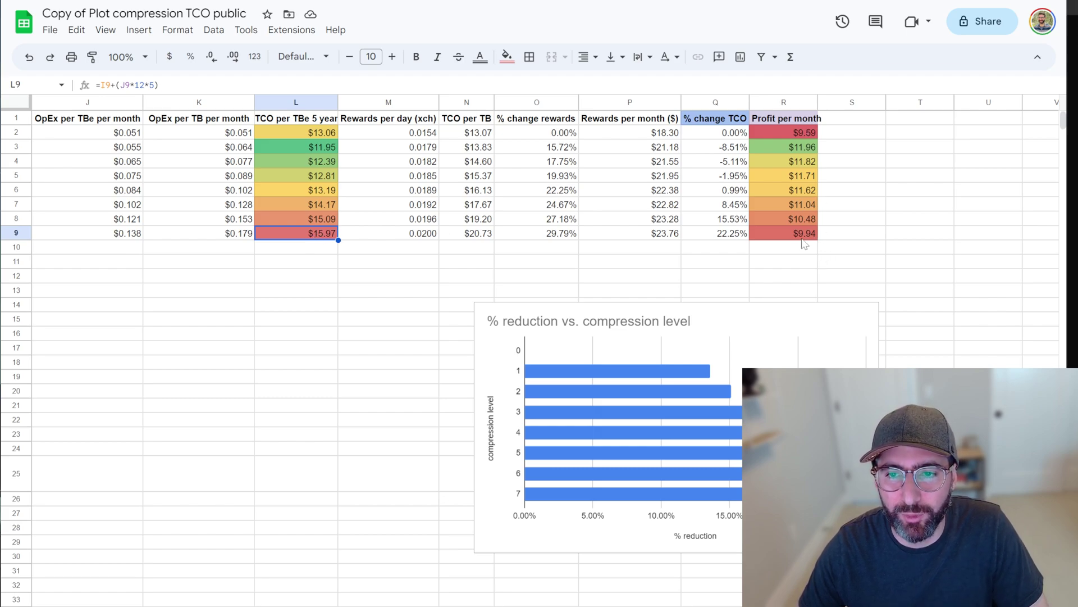
pyautogui.hscroll(-8, 206, 364)
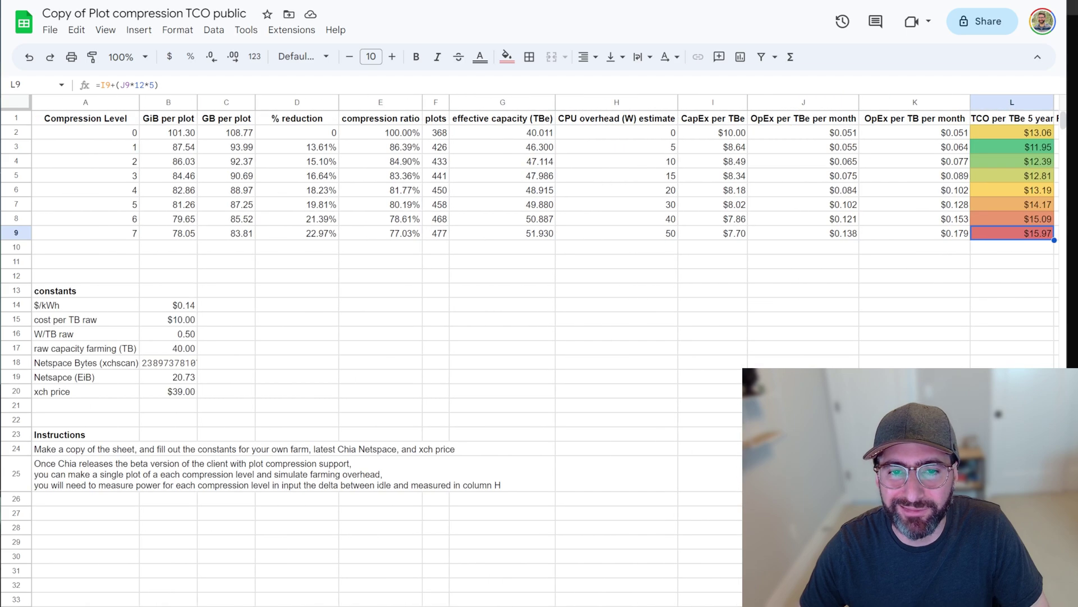
pyautogui.click(188, 353)
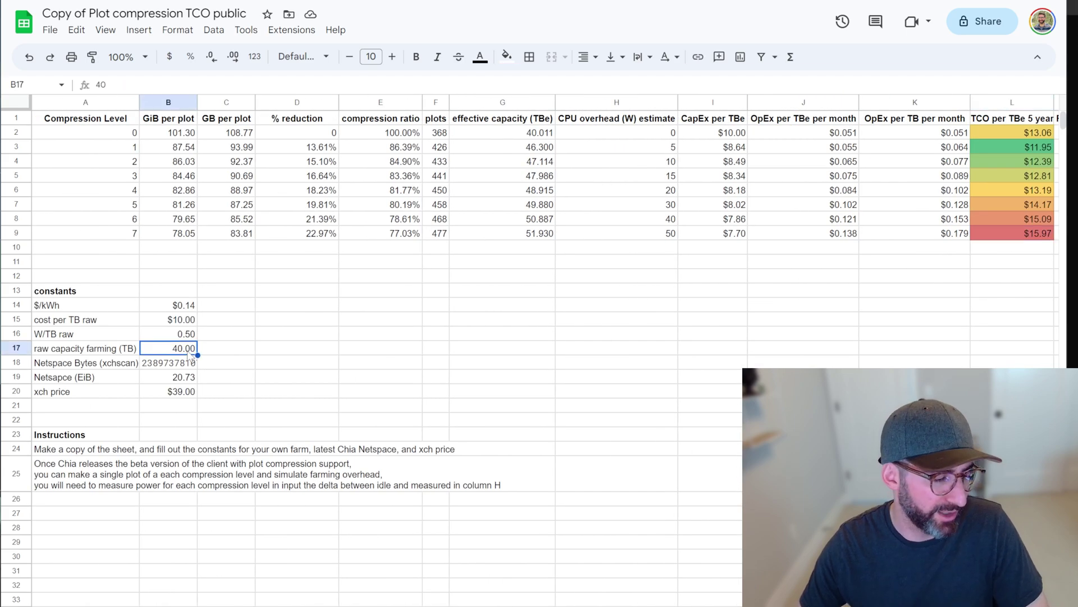
pyautogui.write('500')
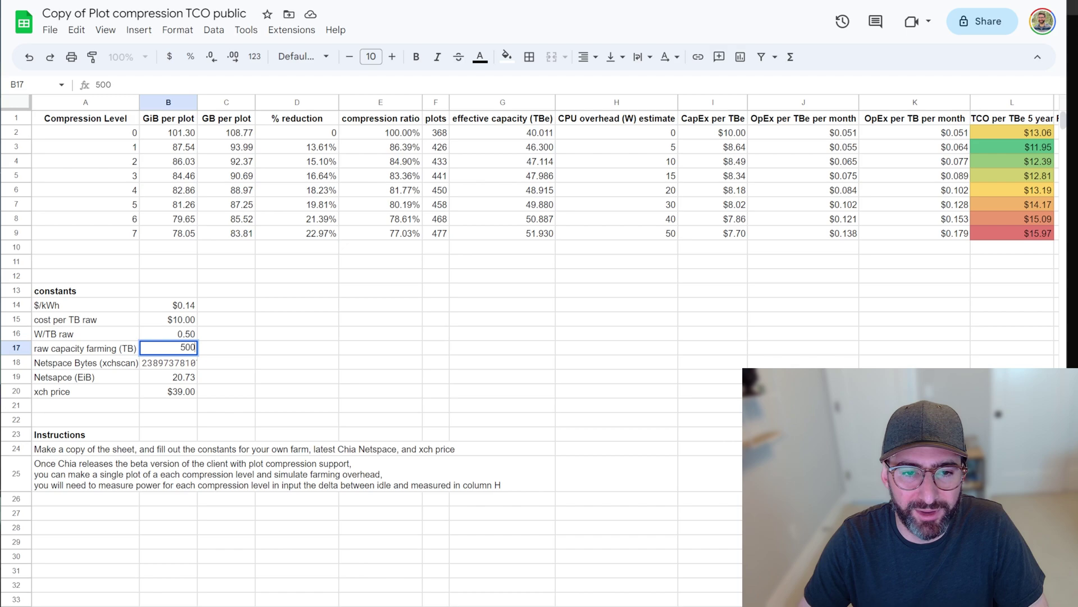
pyautogui.press('Return')
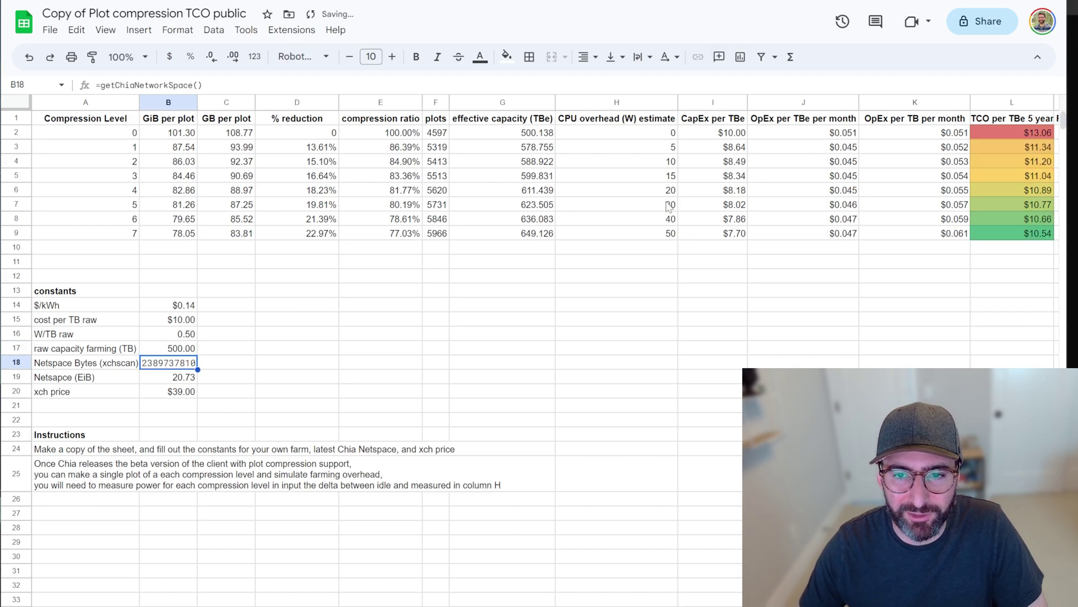
pyautogui.hscroll(7, 539, 225)
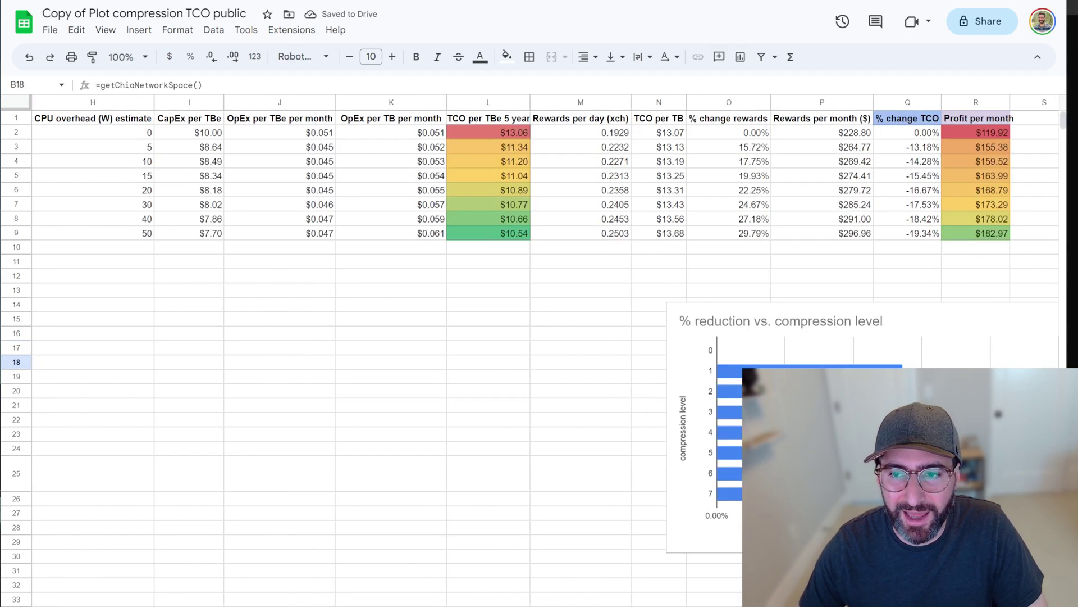
pyautogui.click(994, 235)
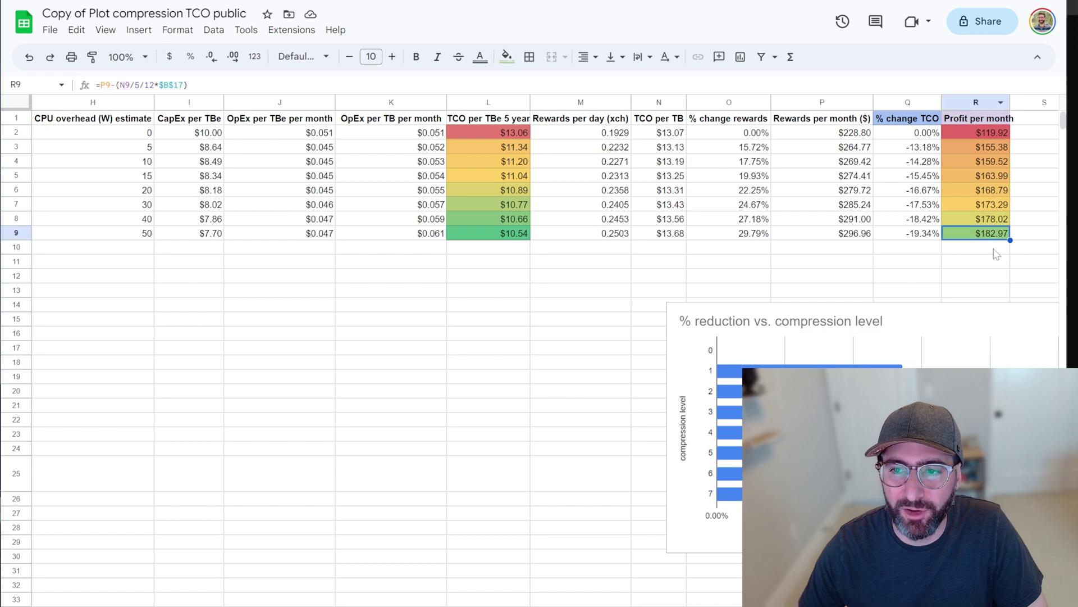
pyautogui.click(508, 233)
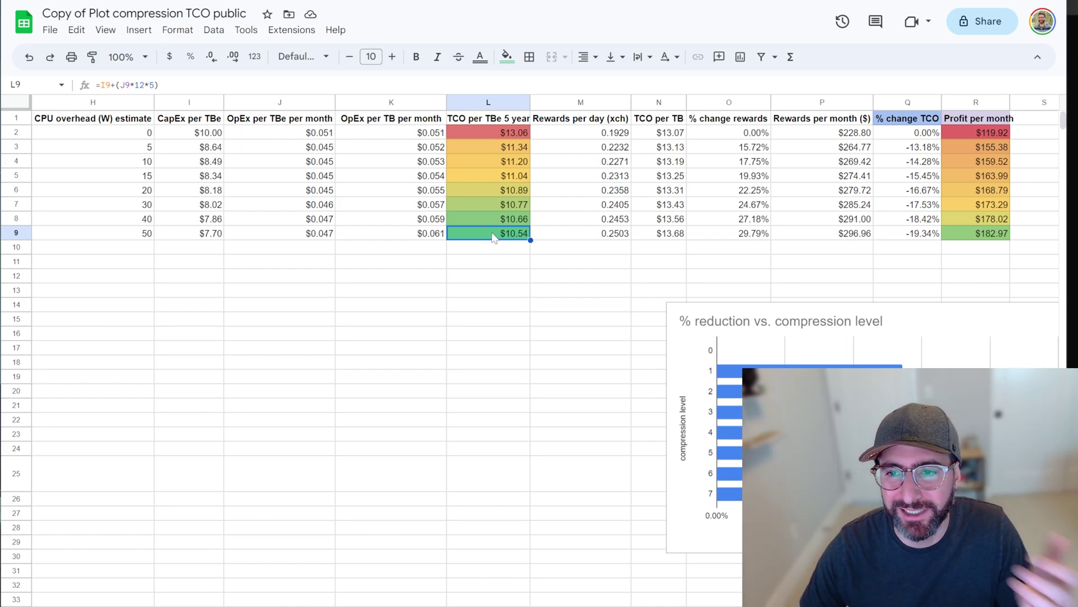
pyautogui.hscroll(-10, 531, 240)
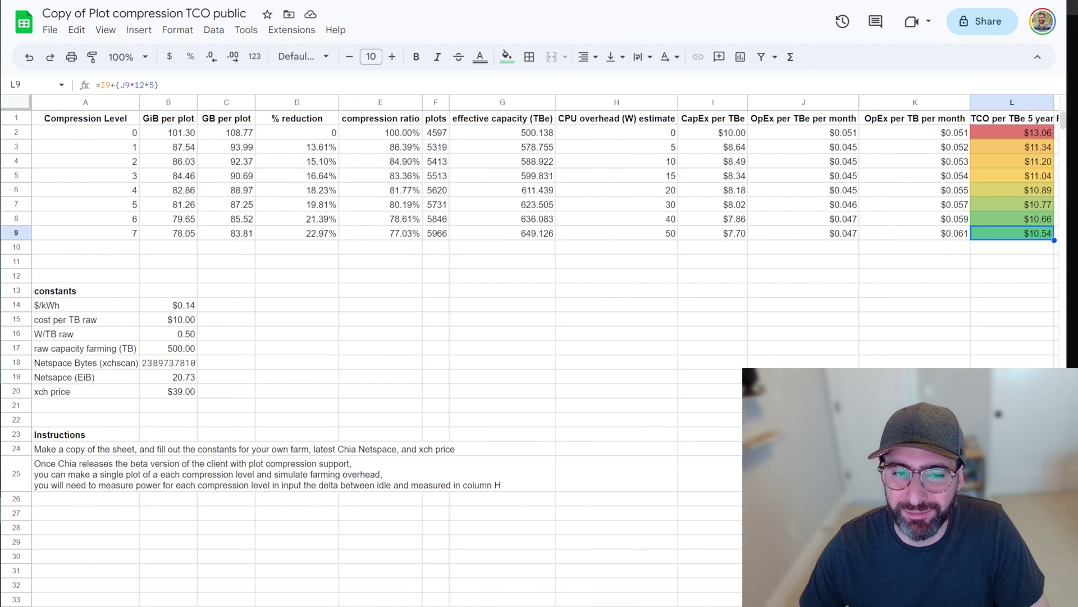
pyautogui.click(181, 348)
pyautogui.write('40')
pyautogui.press('Return')
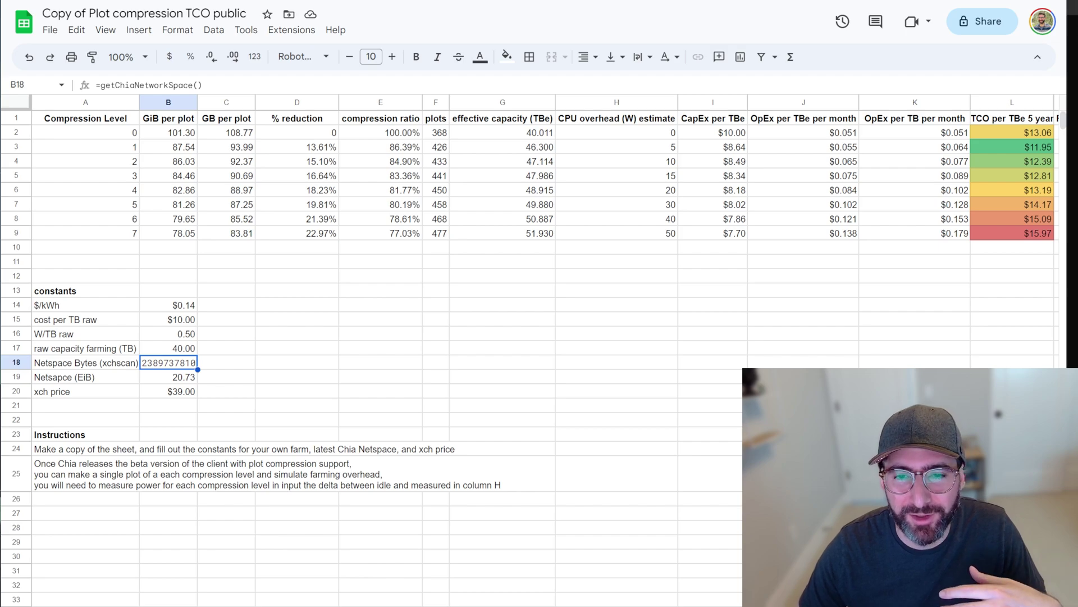
pyautogui.hscroll(5, 371, 224)
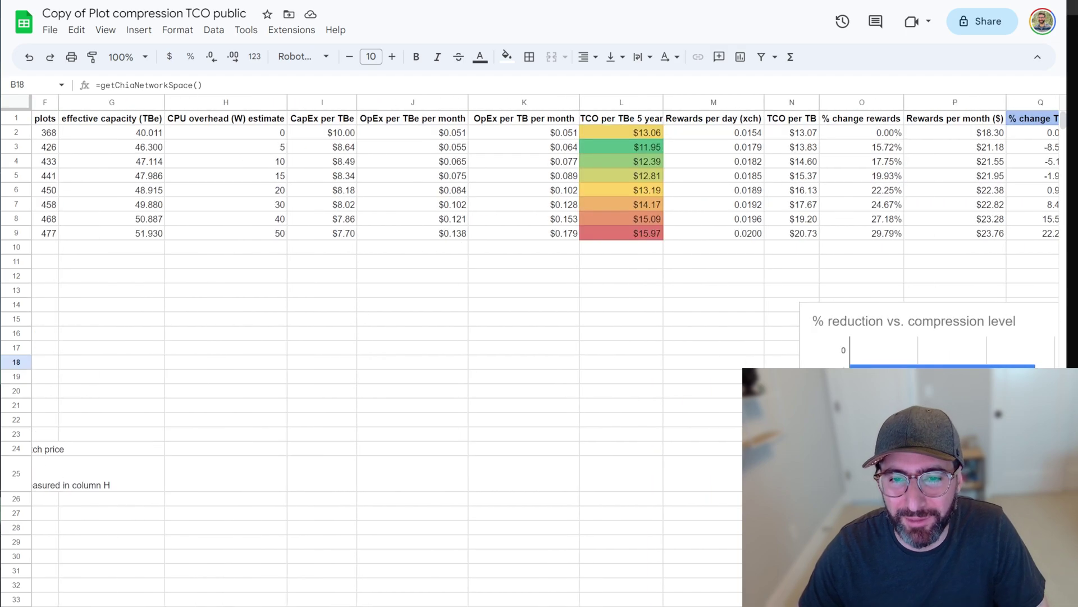
pyautogui.hscroll(3, 371, 224)
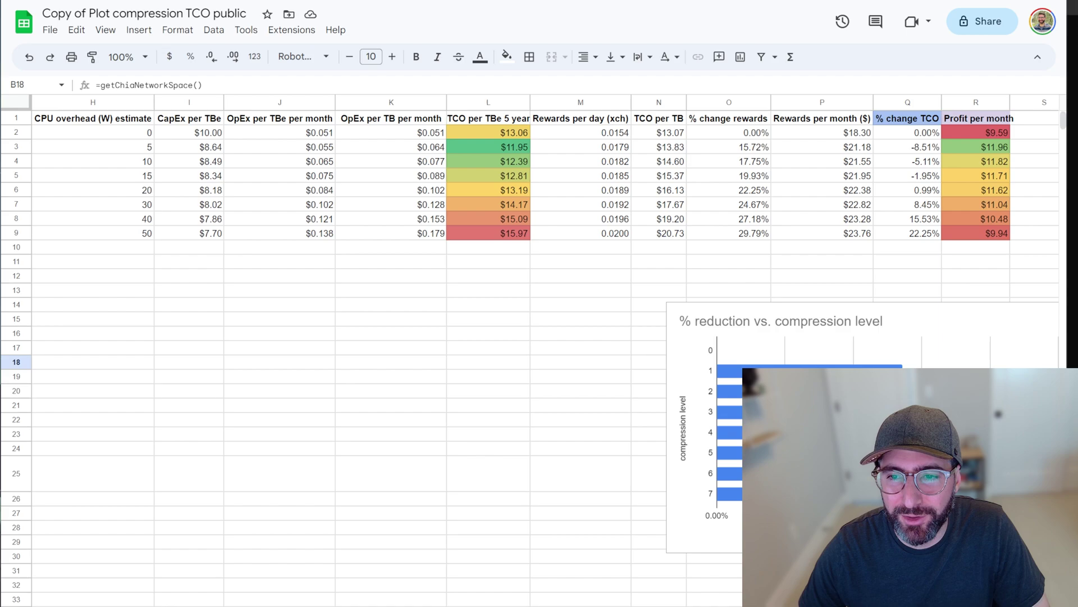
pyautogui.click(922, 236)
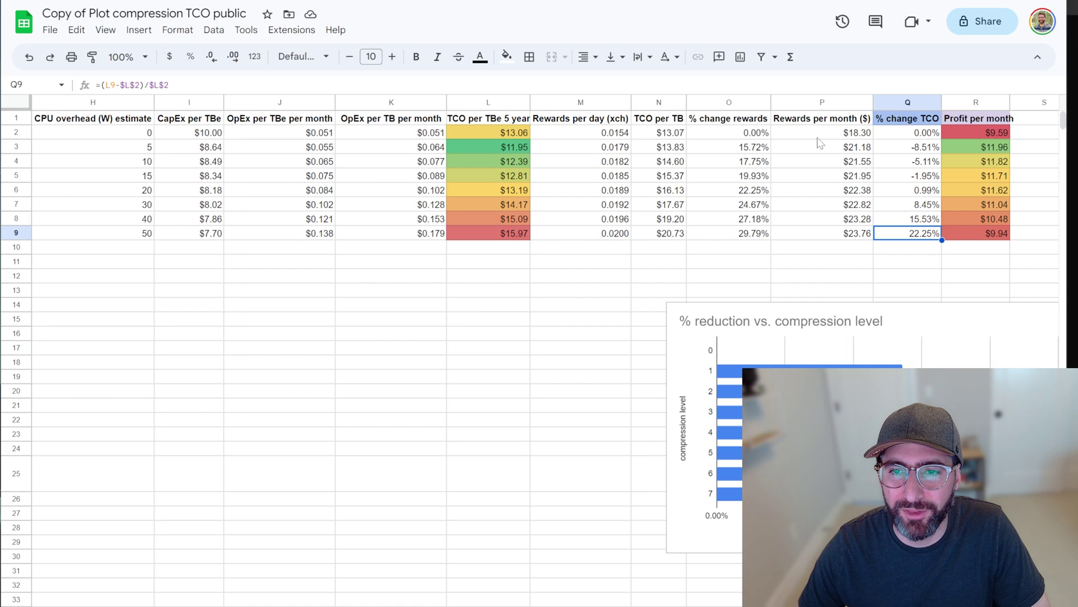
pyautogui.click(759, 125)
pyautogui.click(764, 238)
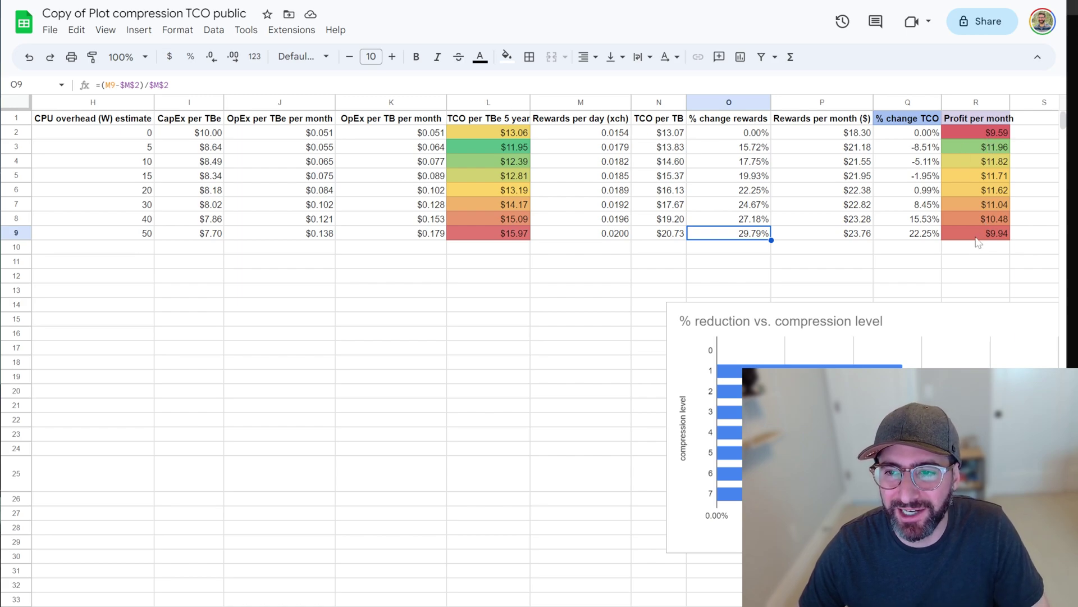
pyautogui.hscroll(-3, 364, 152)
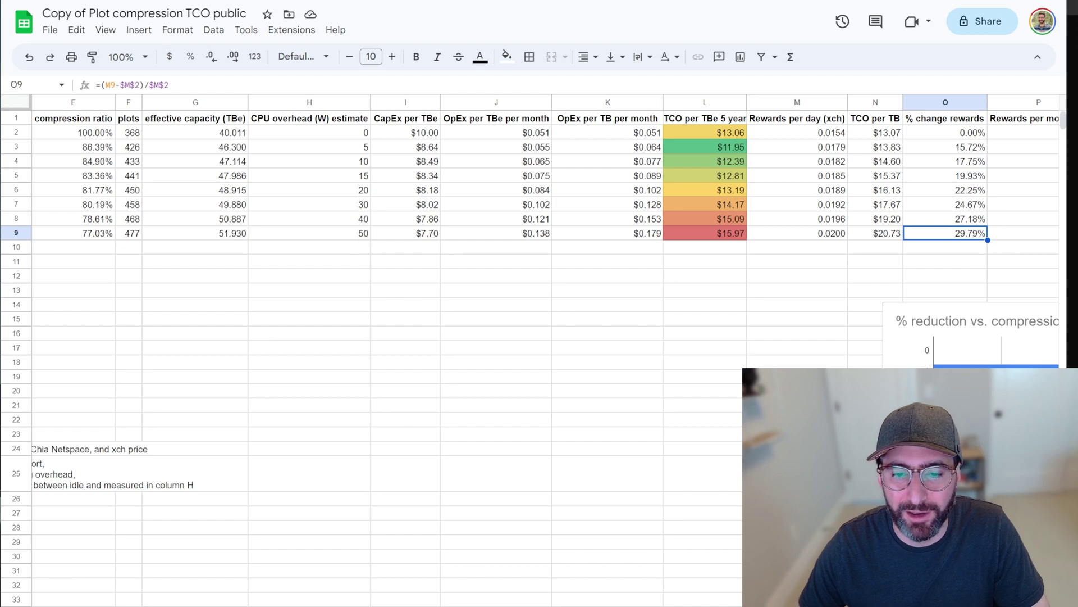
pyautogui.hscroll(5, 730, 224)
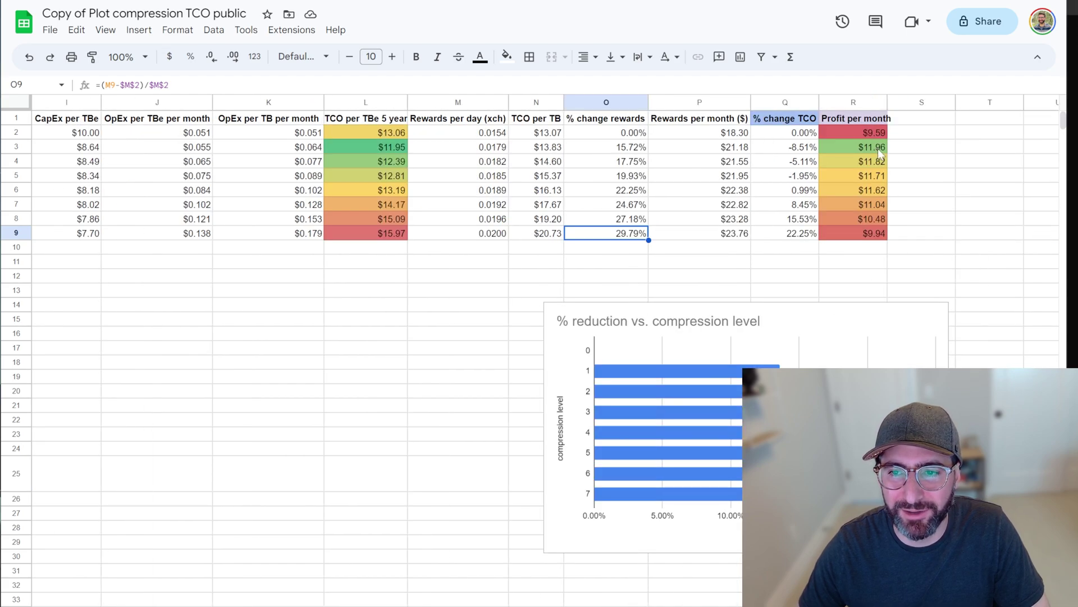
pyautogui.click(878, 149)
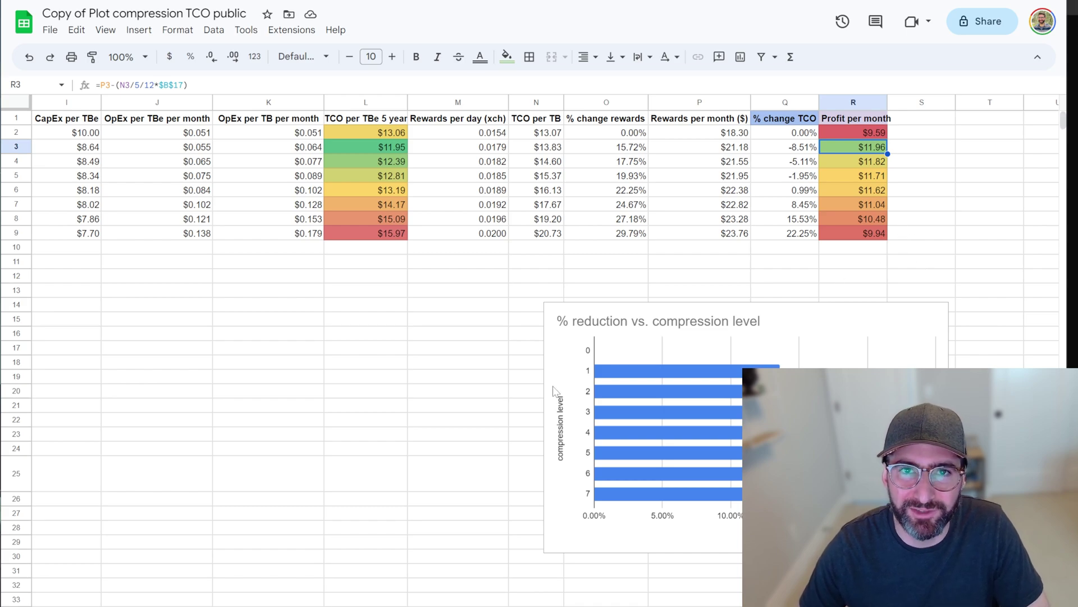
pyautogui.hscroll(-8, 539, 225)
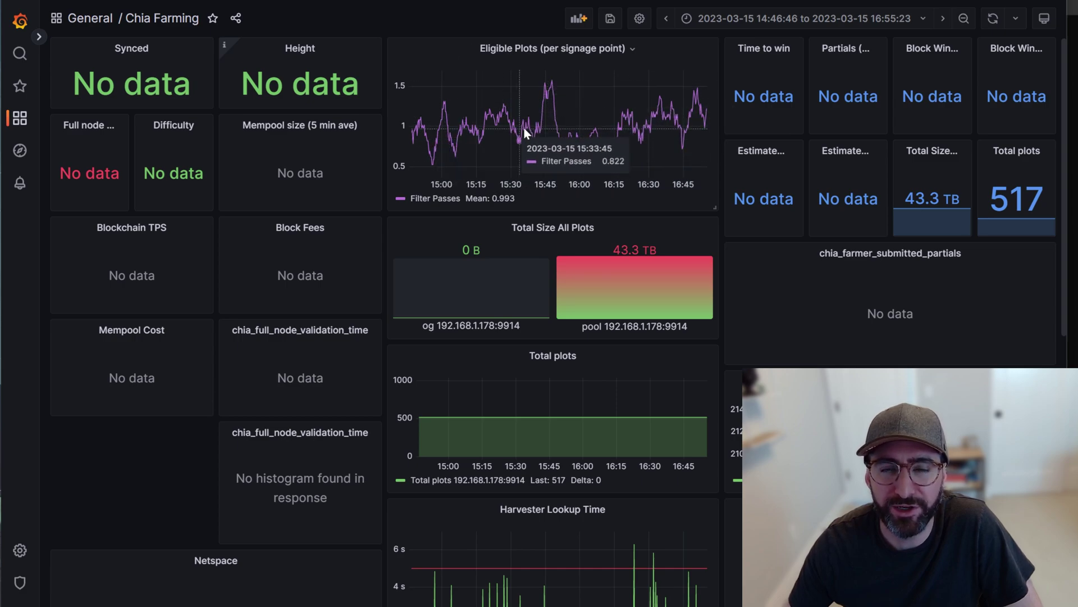
# Scroll the Chia Farming dashboard down to the harvester found proofs panel.
pyautogui.scroll(-5, 639, 145)
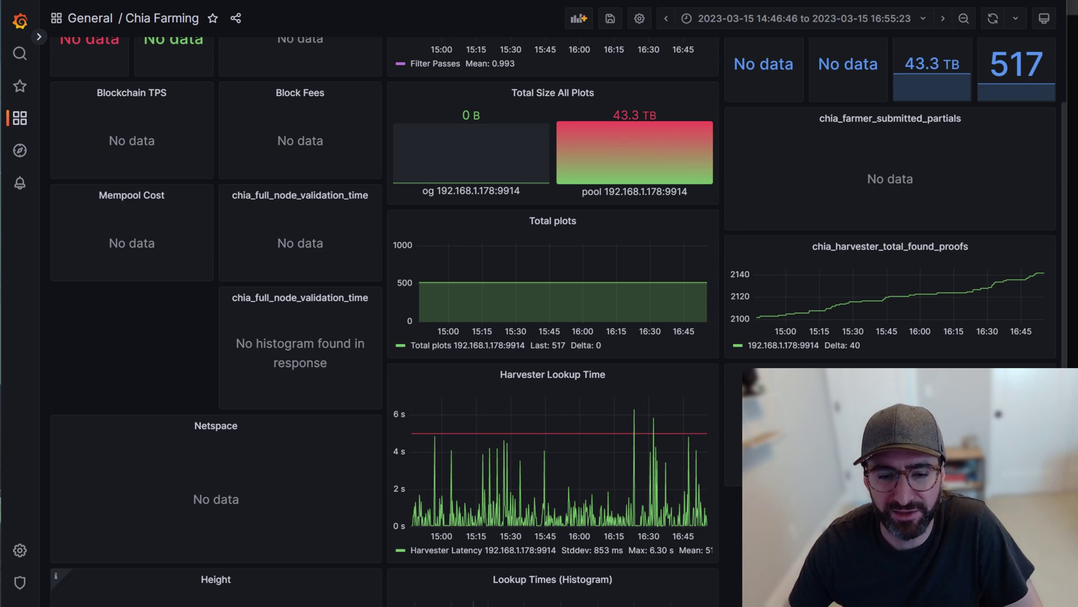
# In the terminal, clear the screen and run duf, highlighting the 40.0T used on /mnt/ssd.
pyautogui.hotkey('alt', 'Tab')
pyautogui.write('clear')
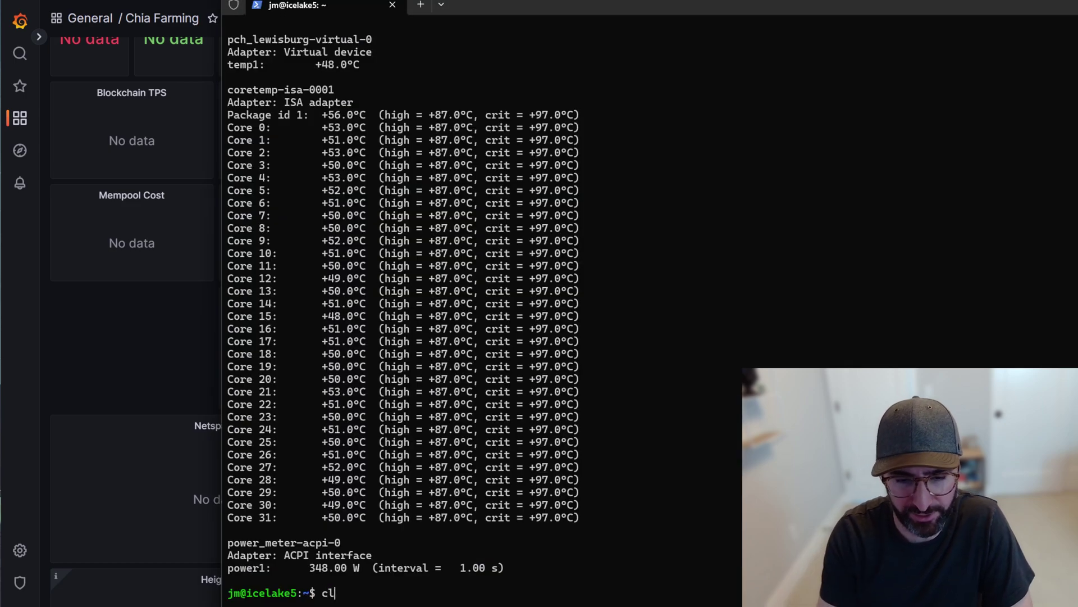
pyautogui.press('Return')
pyautogui.write('duf')
pyautogui.press('Return')
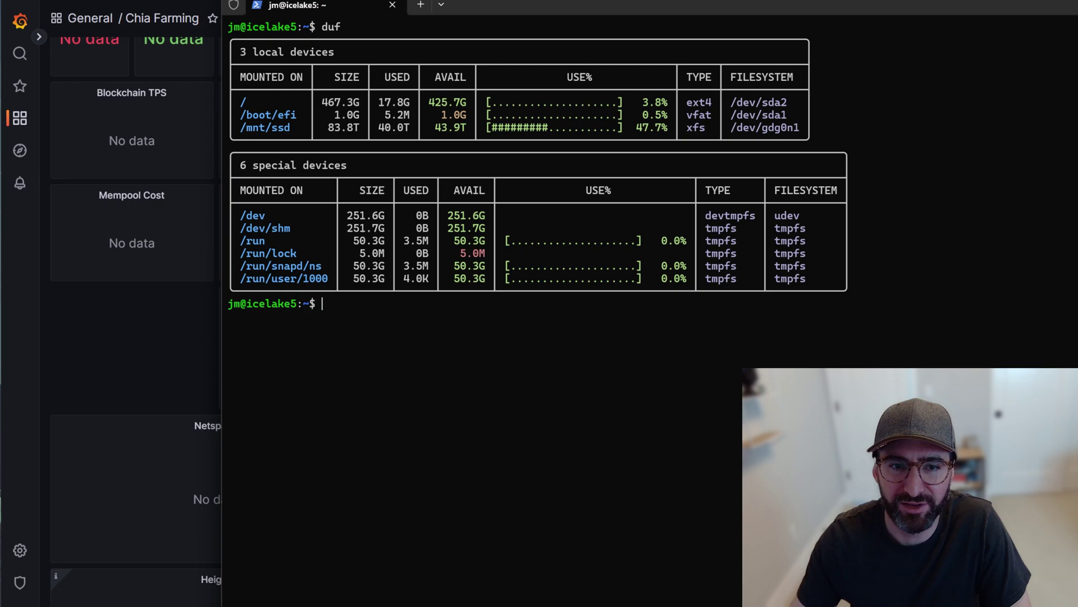
pyautogui.moveTo(378, 128); pyautogui.dragTo(412, 128)
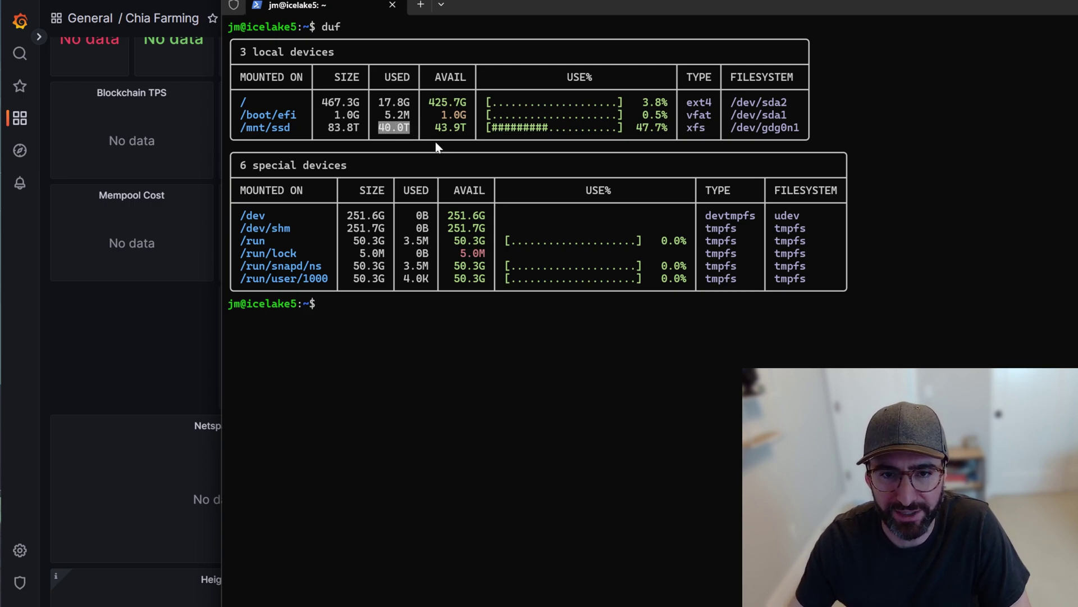
pyautogui.click(450, 137)
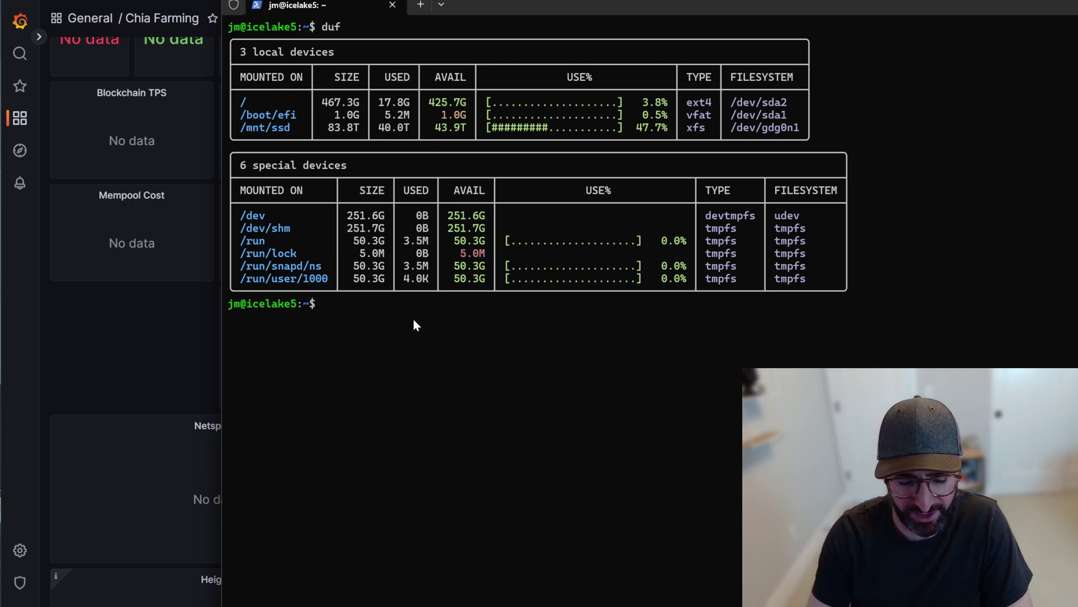
# Run df to read the exact used block count for /mnt/ssd, then return to Grafana.
pyautogui.write('df')
pyautogui.press('Return')
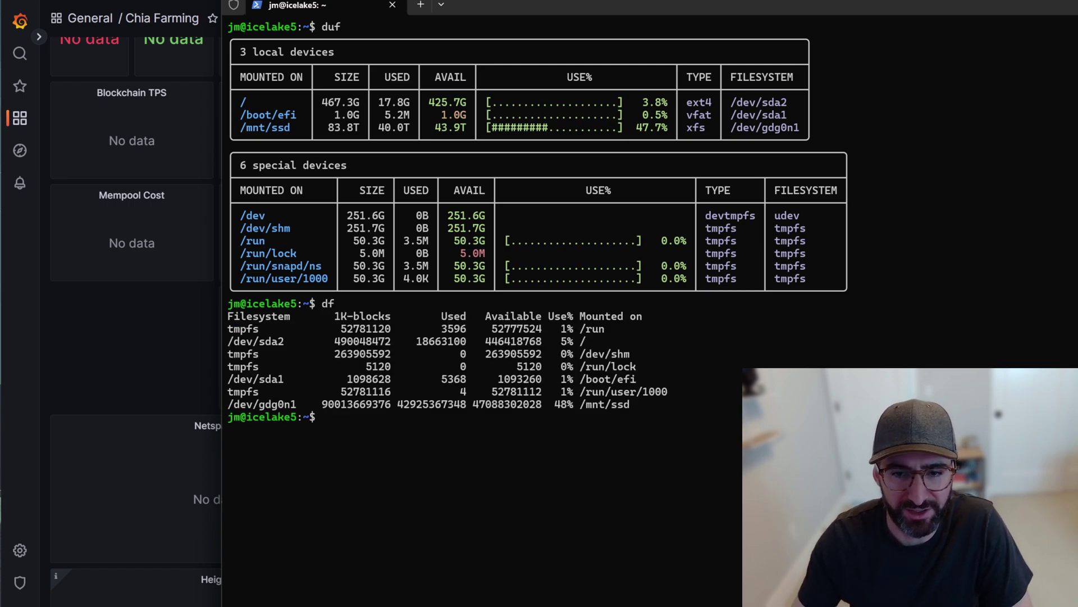
pyautogui.moveTo(399, 405); pyautogui.dragTo(467, 410)
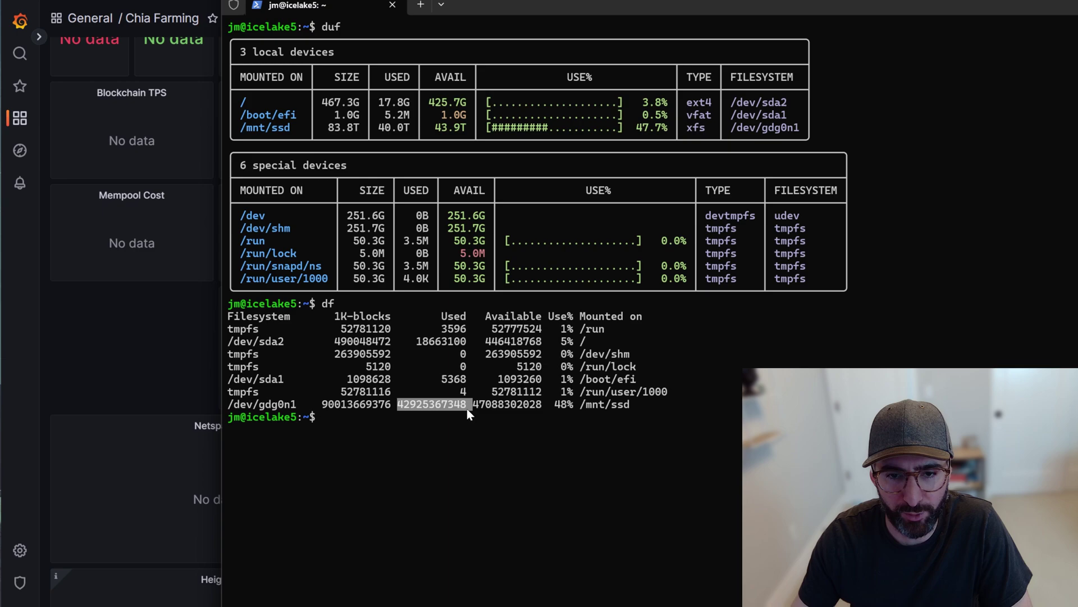
pyautogui.click(439, 428)
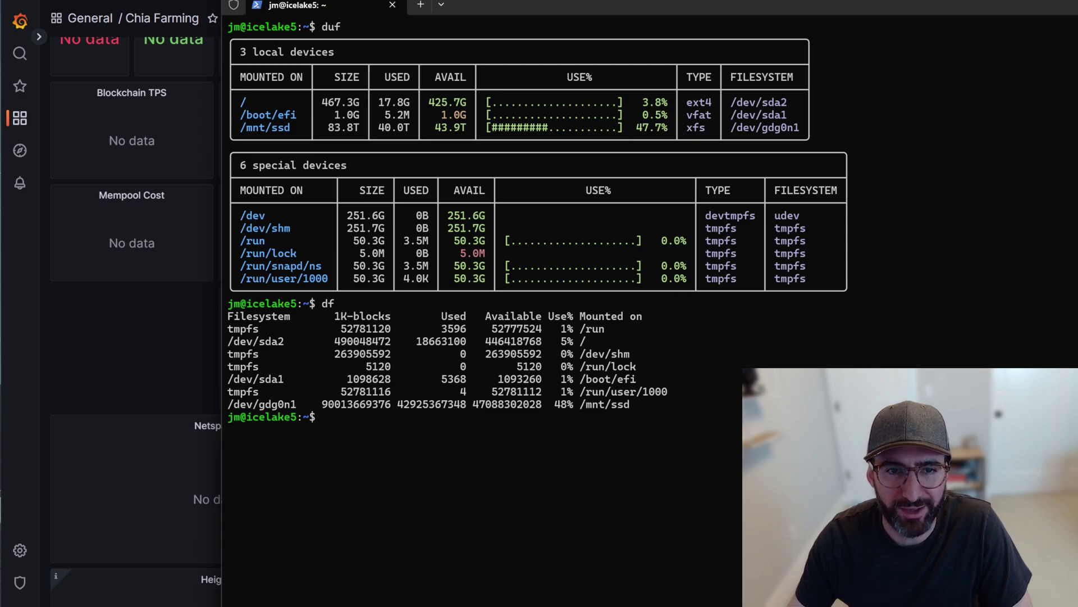
pyautogui.hotkey('alt', 'Tab')
pyautogui.scroll(3, 504, 248)
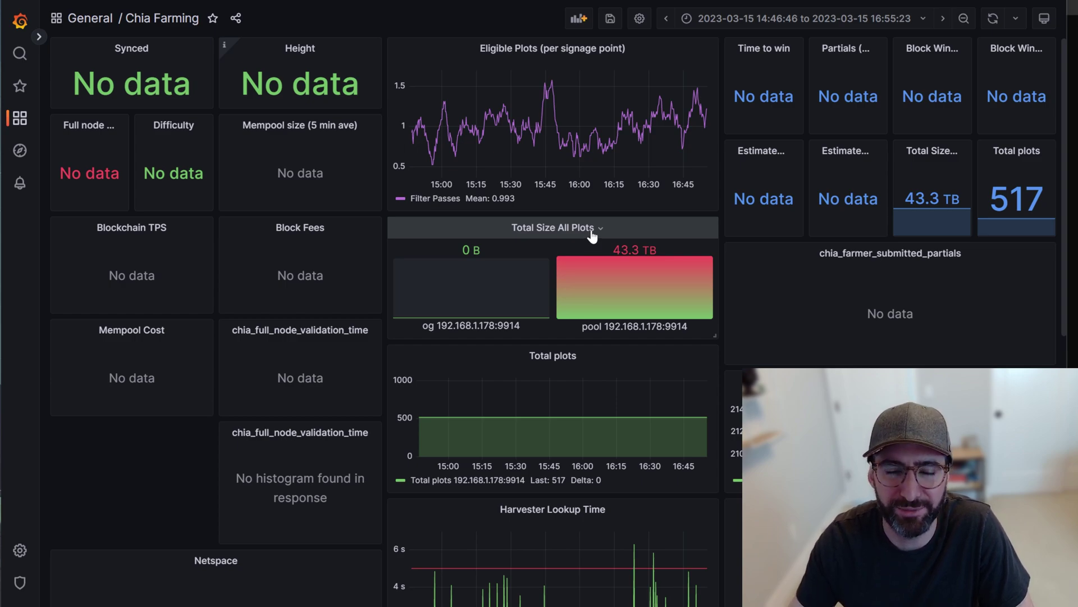
# Scroll down to the Harvester Lookup Time and Lookup Times (Histogram) panels.
pyautogui.scroll(-2, 581, 236)
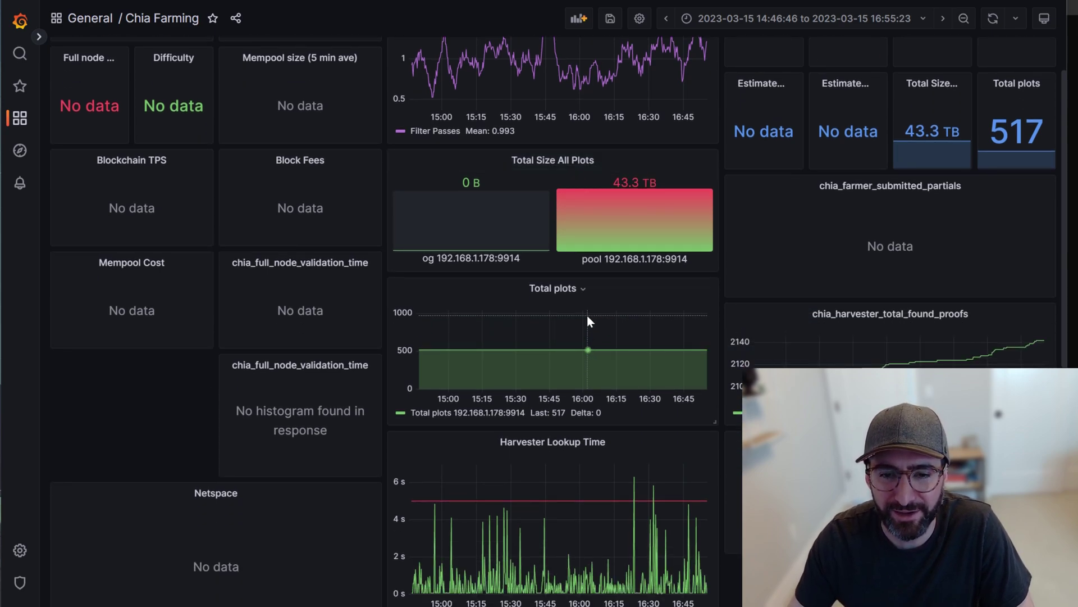
pyautogui.scroll(-2, 548, 289)
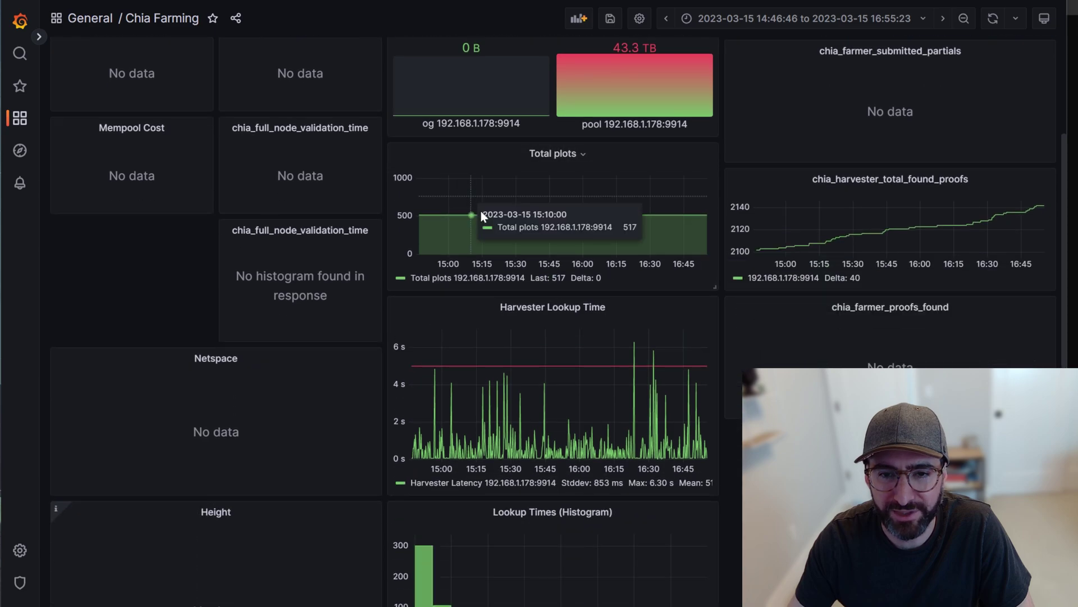
pyautogui.scroll(-2, 546, 256)
pyautogui.scroll(-2, 546, 256)
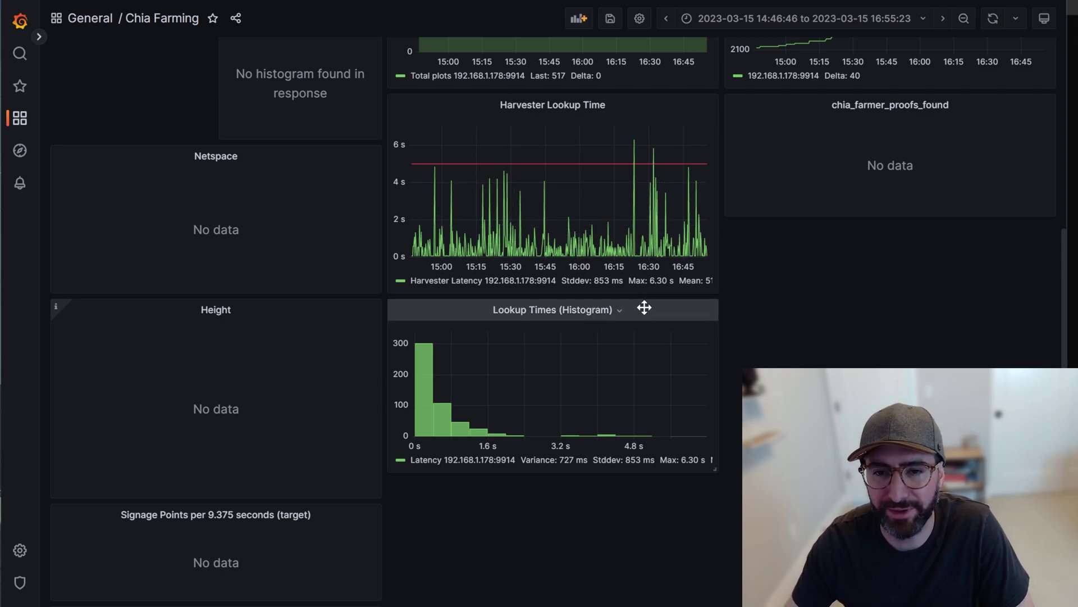
# Make the Harvester Lookup Time panel wider and taller, and move it into the left column.
pyautogui.moveTo(715, 290); pyautogui.dragTo(1055, 470)
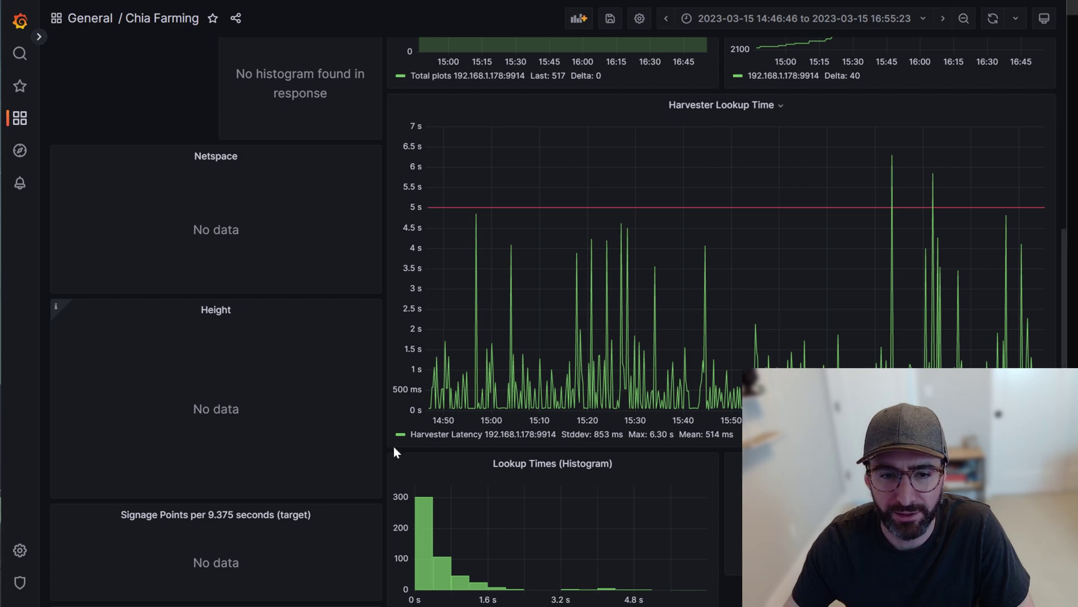
pyautogui.moveTo(629, 98); pyautogui.dragTo(366, 123)
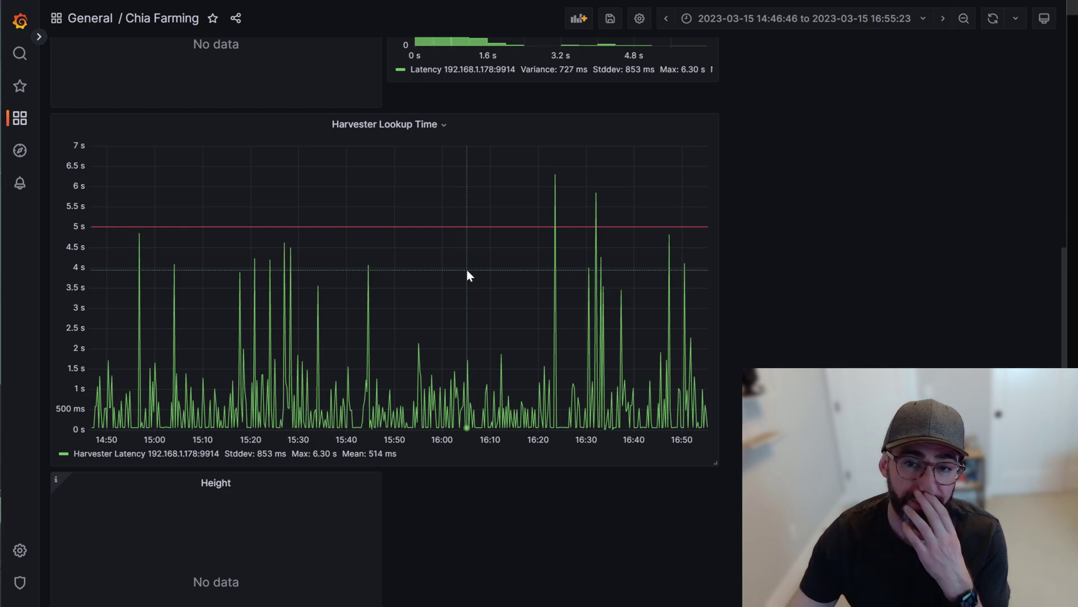
pyautogui.scroll(10, 555, 263)
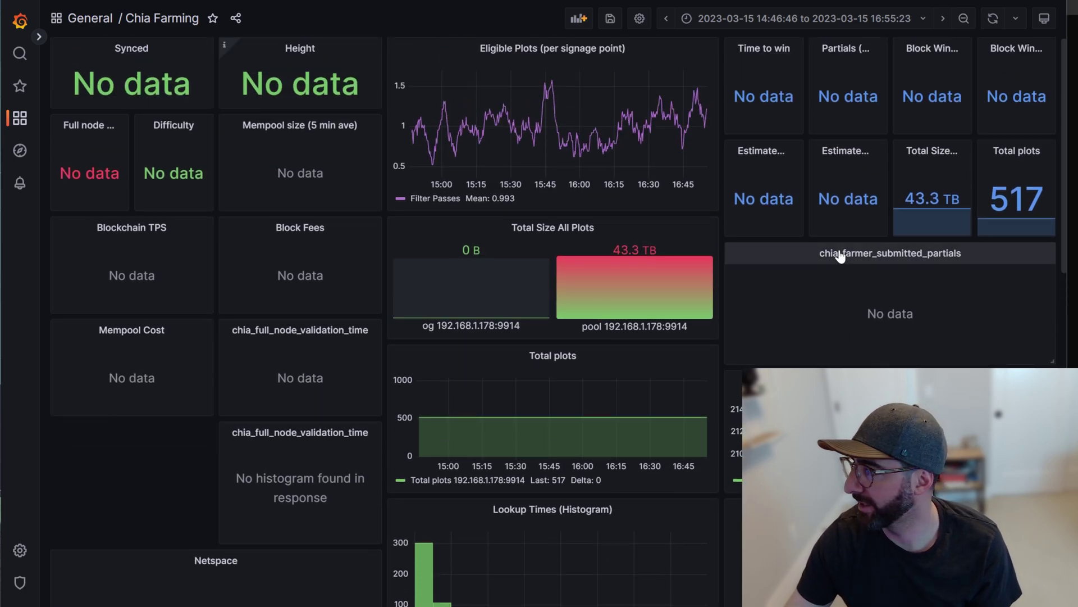
# Drag the chia_harvester_total_found_proofs panel into the left column beneath Mempool Cost.
pyautogui.scroll(-4, 838, 253)
pyautogui.moveTo(897, 315); pyautogui.dragTo(163, 265)
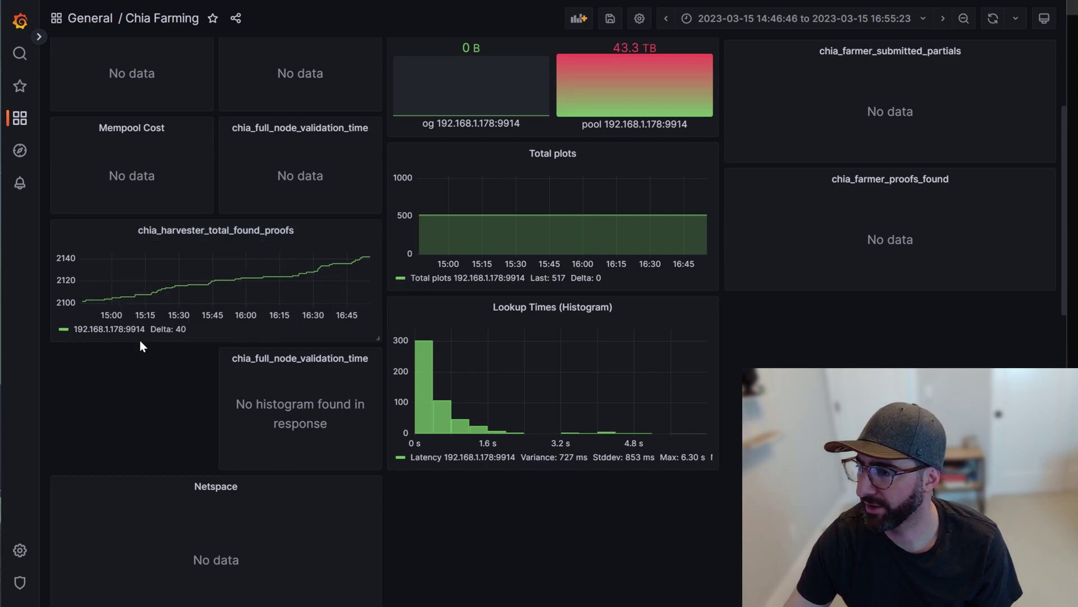
pyautogui.scroll(3, 603, 187)
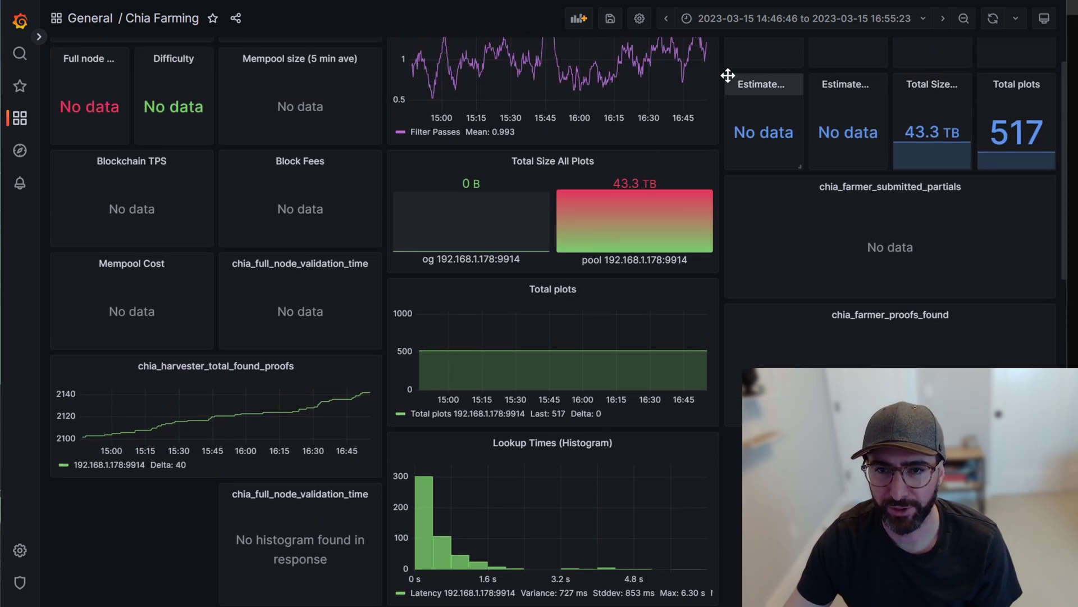
# Check the dashboard's time range options without changing them, then scroll back down the dashboard.
pyautogui.click(707, 19)
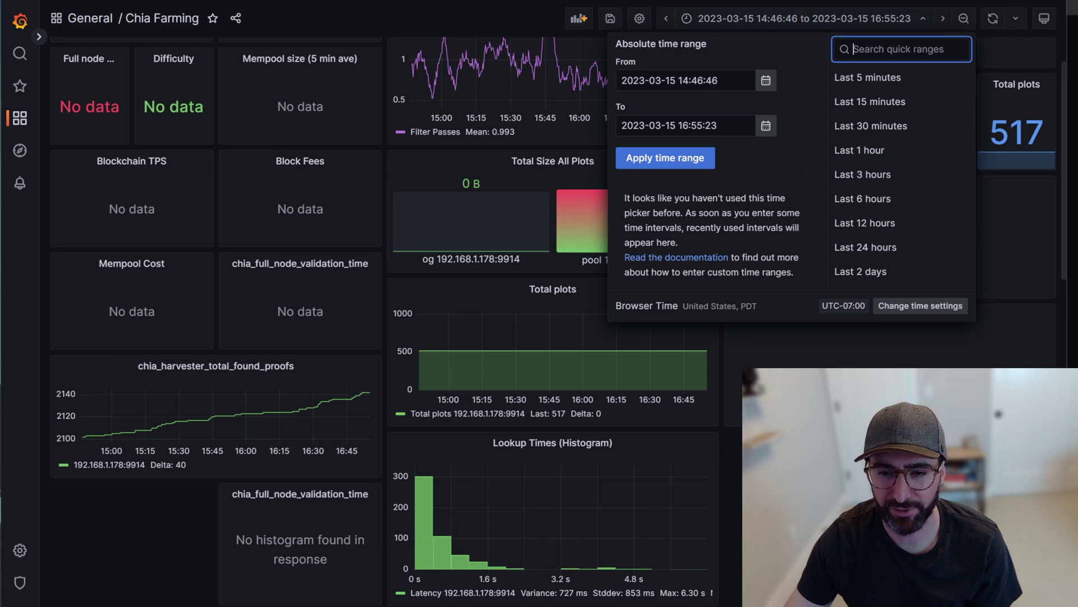
pyautogui.scroll(-10, 662, 475)
pyautogui.scroll(-2, 659, 473)
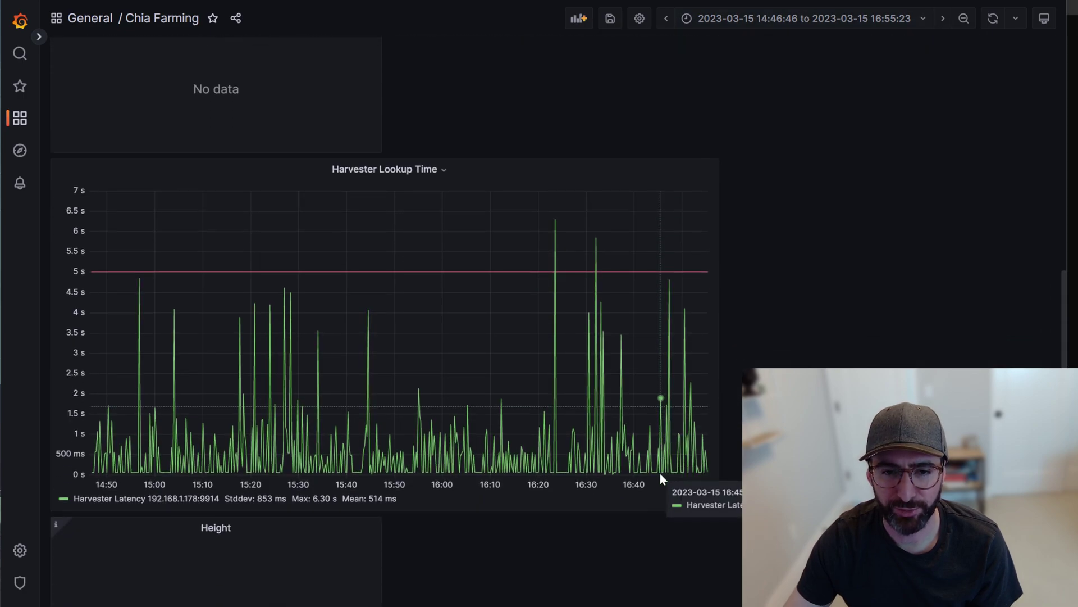
pyautogui.scroll(-2, 447, 406)
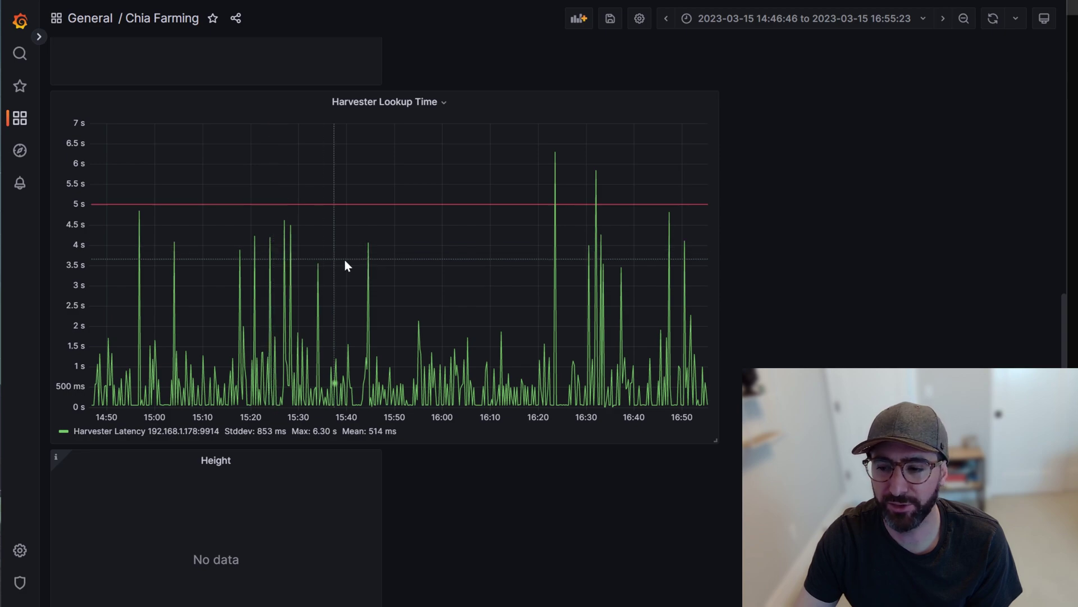
# Inspect the 6.30 s Harvester Lookup Time peak, then select Space Pool's 53.138 estimated plot size.
pyautogui.moveTo(556, 160)
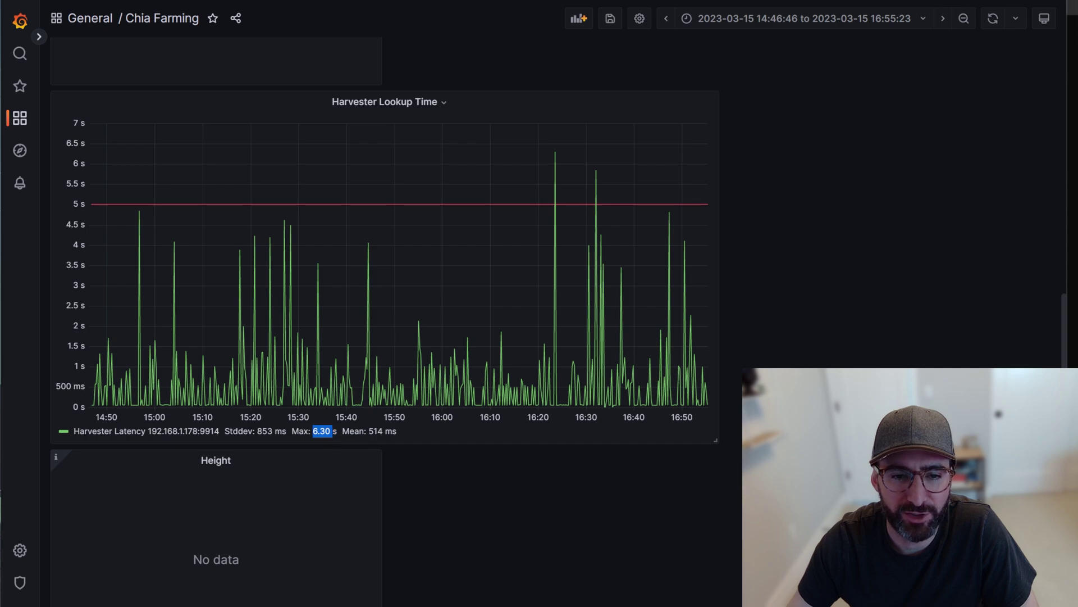
pyautogui.click(357, 443)
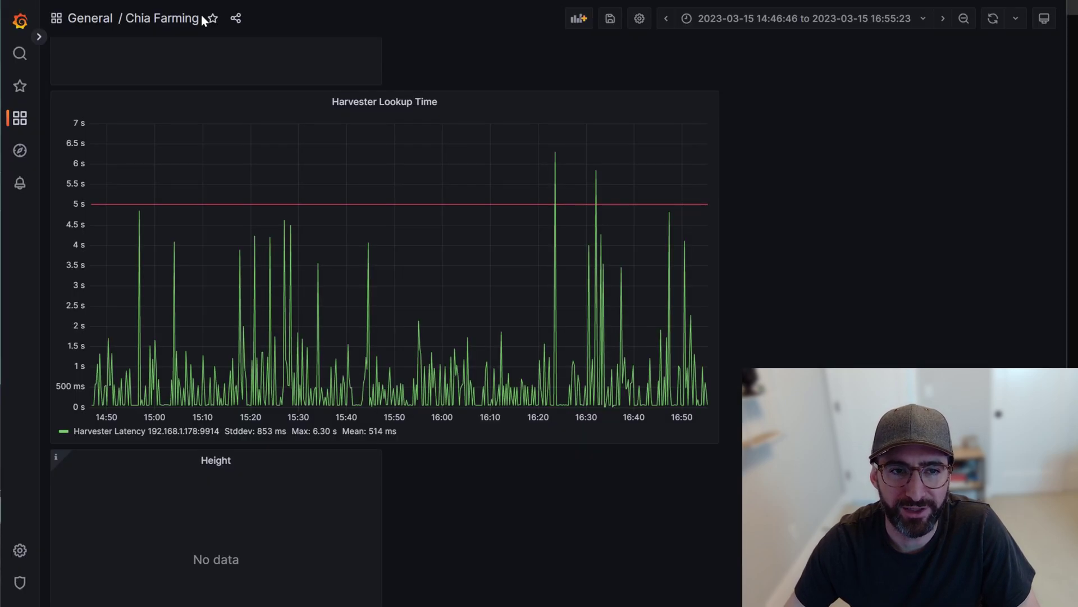
pyautogui.scroll(10, 268, 280)
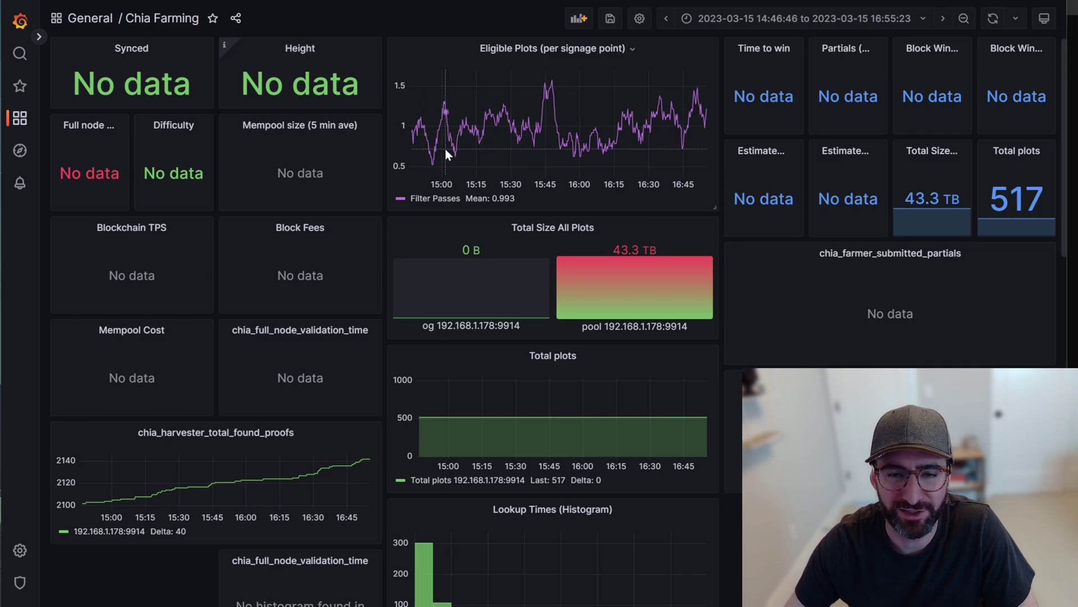
pyautogui.scroll(-10, 446, 149)
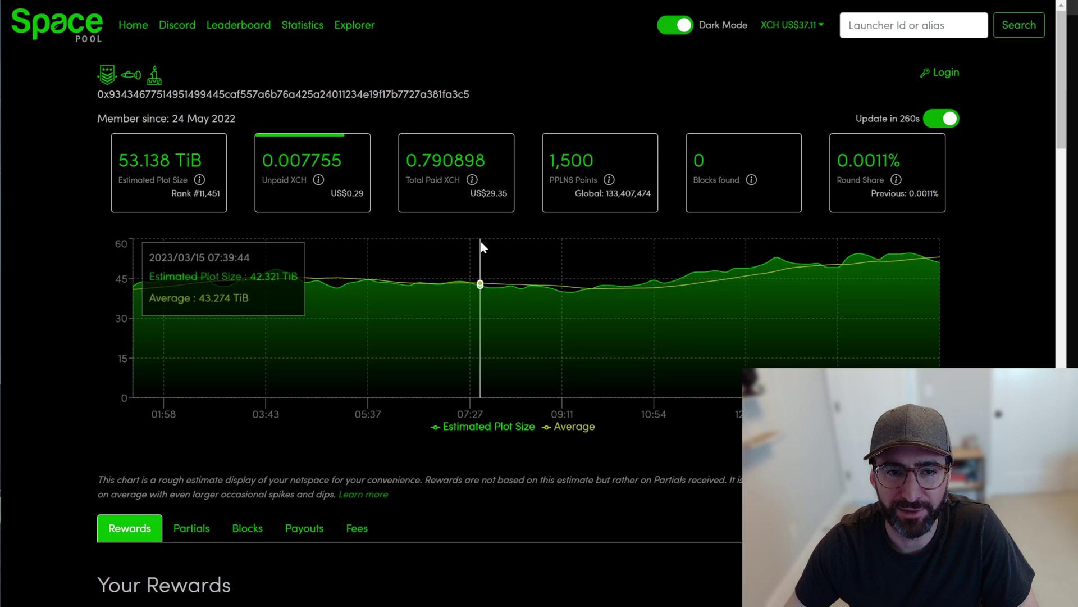
pyautogui.moveTo(117, 161); pyautogui.dragTo(170, 163)
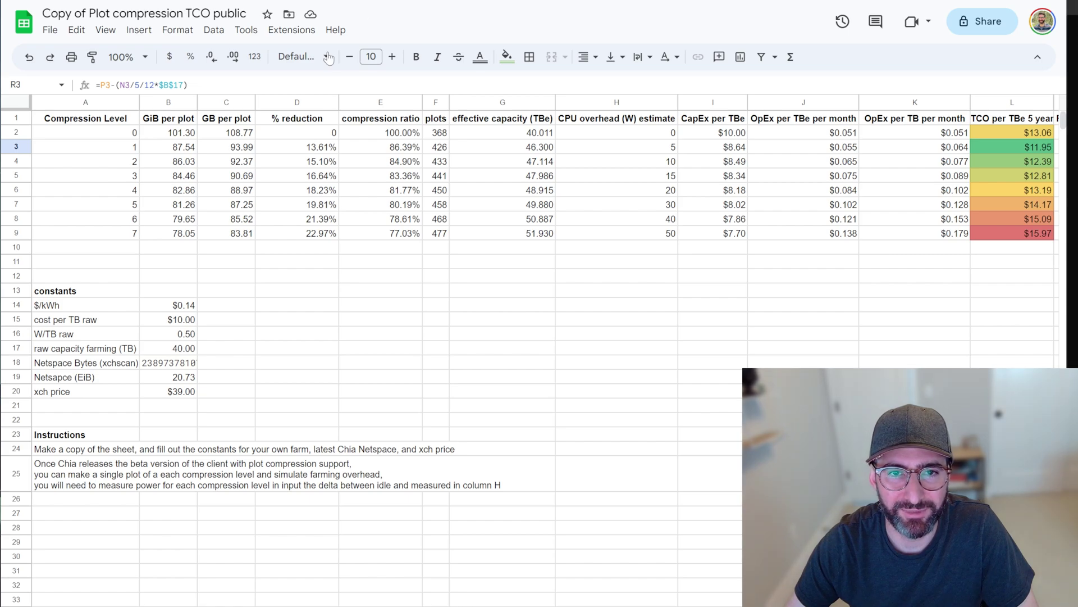
# Compare B17's 40.00 TB raw capacity and G9's level 7 formula against Space Pool's 53.138 TiB.
pyautogui.click(193, 350)
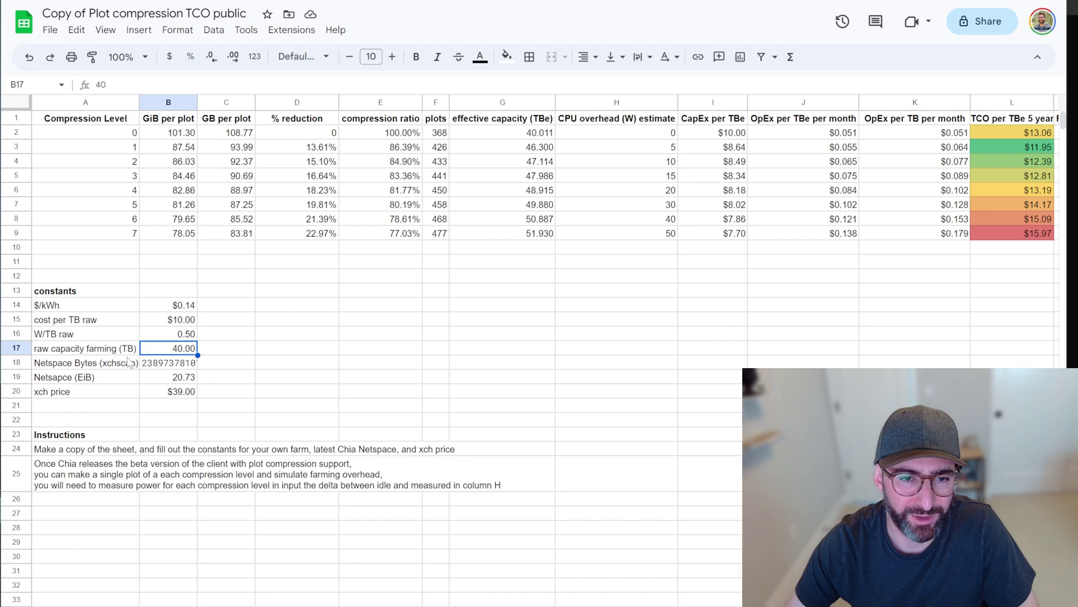
pyautogui.hotkey('ctrl', 'w')
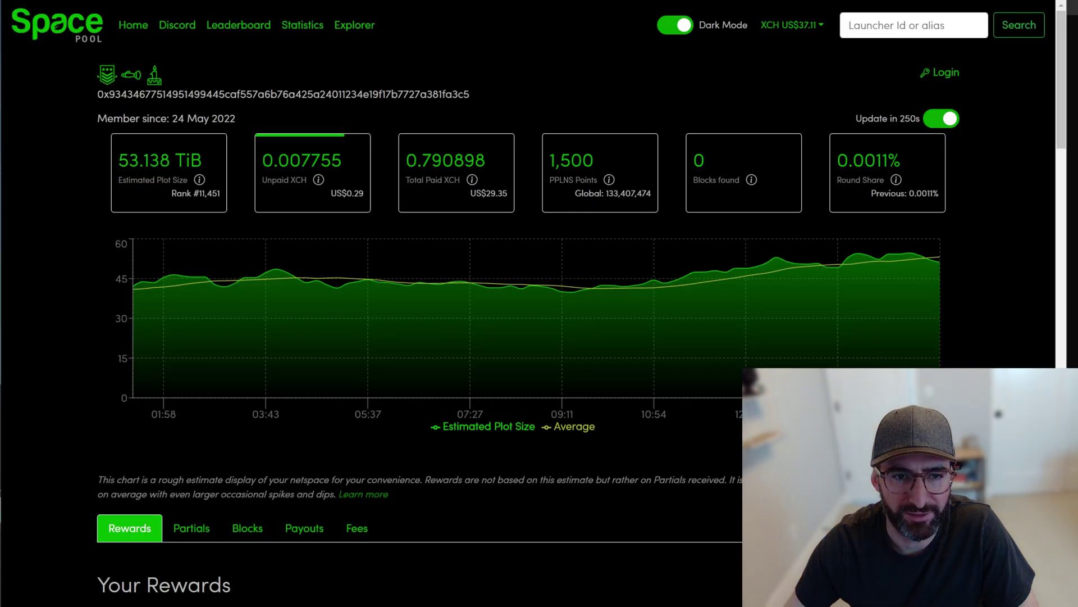
pyautogui.doubleClick(191, 160)
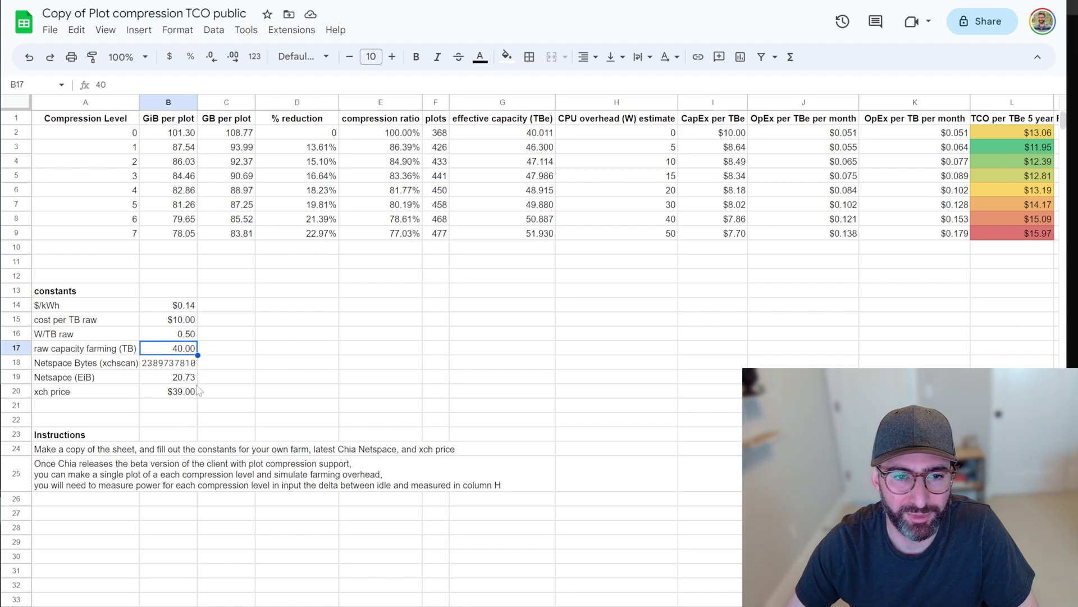
pyautogui.click(238, 363)
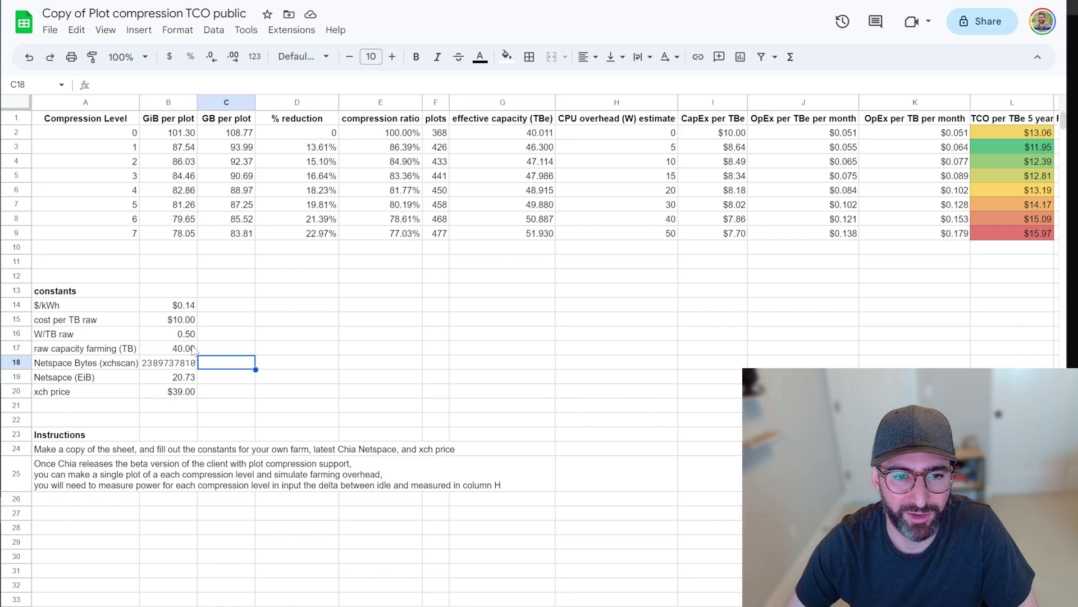
pyautogui.click(180, 348)
pyautogui.click(16, 233)
pyautogui.click(546, 238)
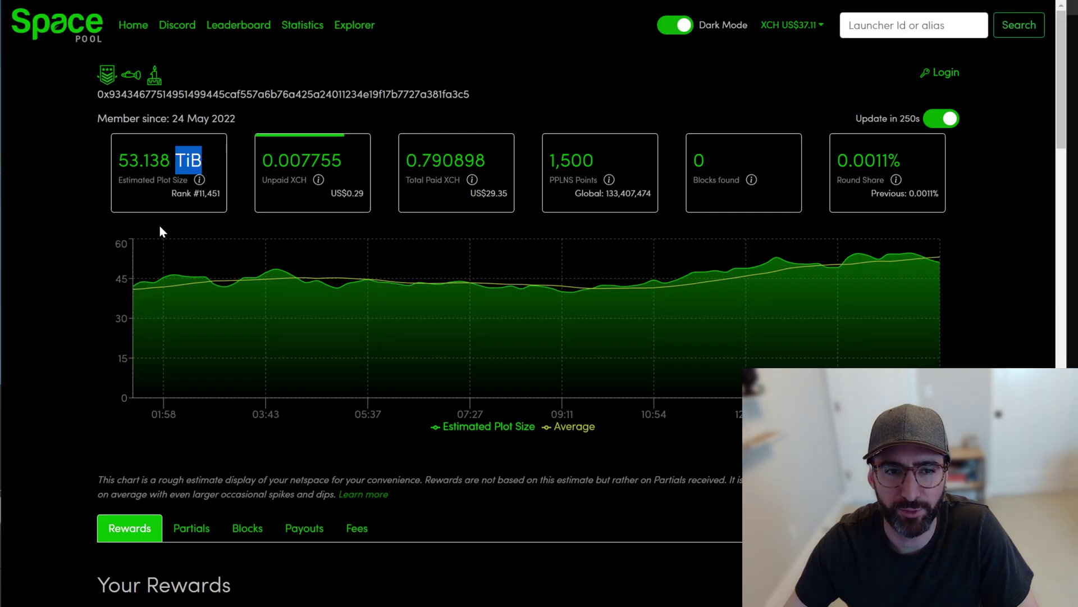
# Select the full 53.138 TiB plot size, then view the Partials tab showing 450/450 valid.
pyautogui.click(210, 171)
pyautogui.tripleClick(211, 171)
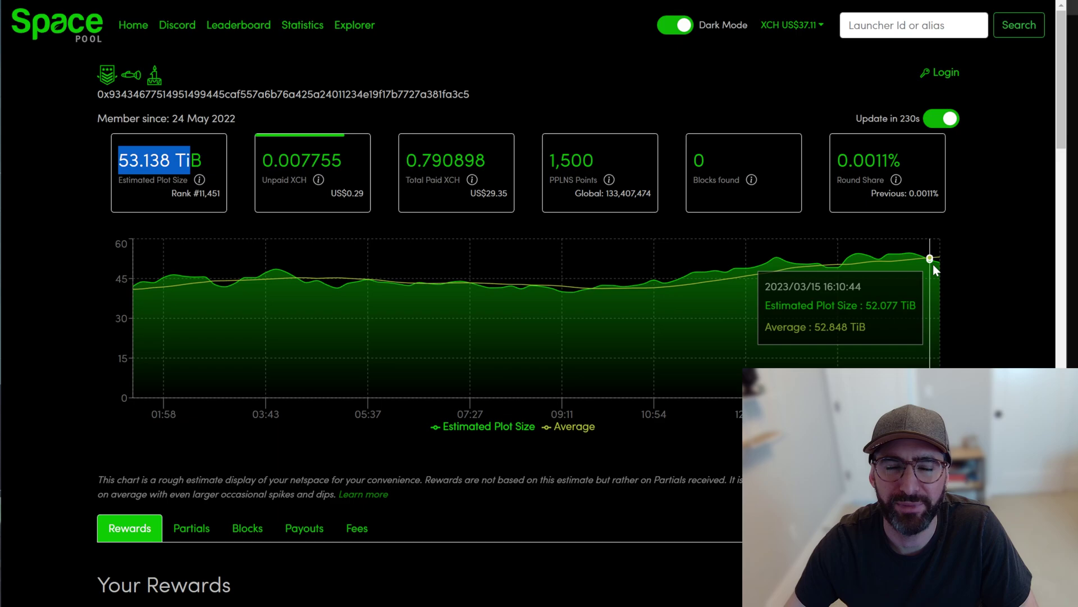
pyautogui.scroll(-4, 344, 344)
pyautogui.click(191, 258)
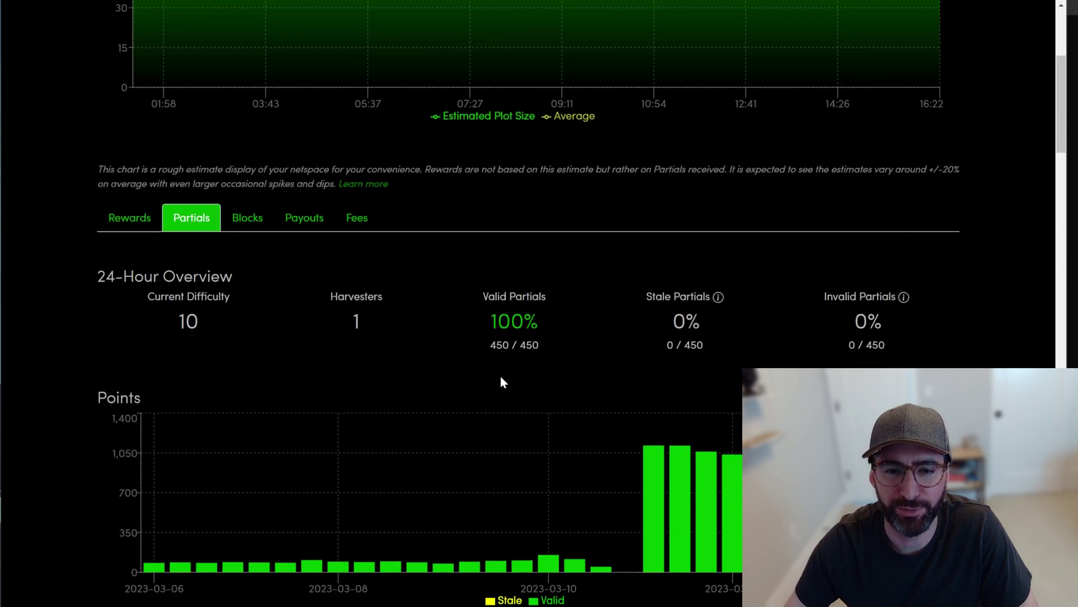
pyautogui.scroll(-10, 501, 377)
pyautogui.scroll(3, 503, 382)
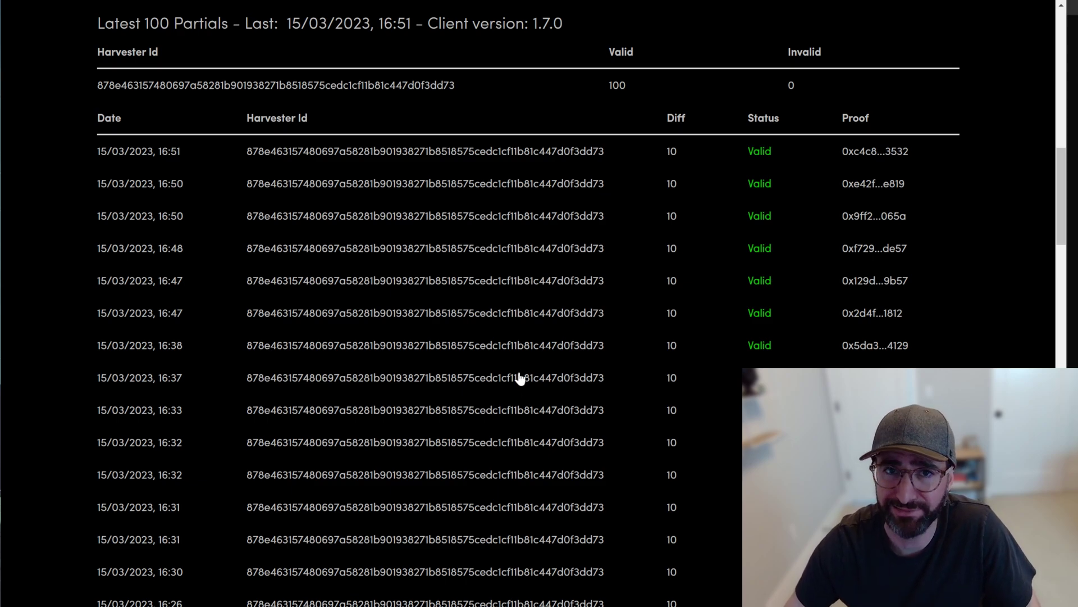
pyautogui.scroll(15, 519, 378)
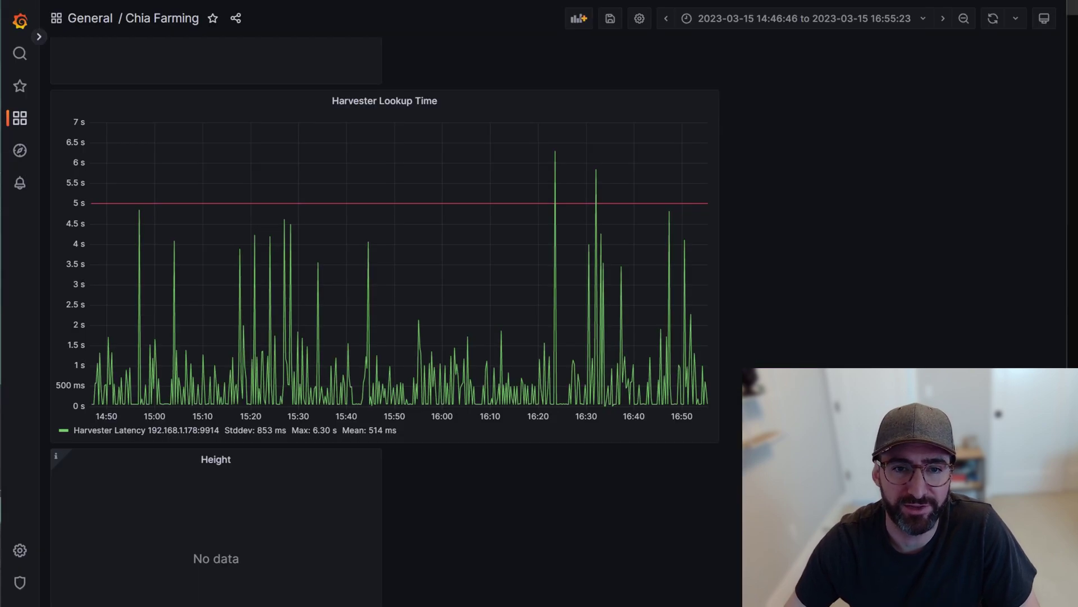
# Scroll until the Harvester Lookup Time chart with its 514 ms mean and 6.30 s max shows.
pyautogui.scroll(-8, 456, 275)
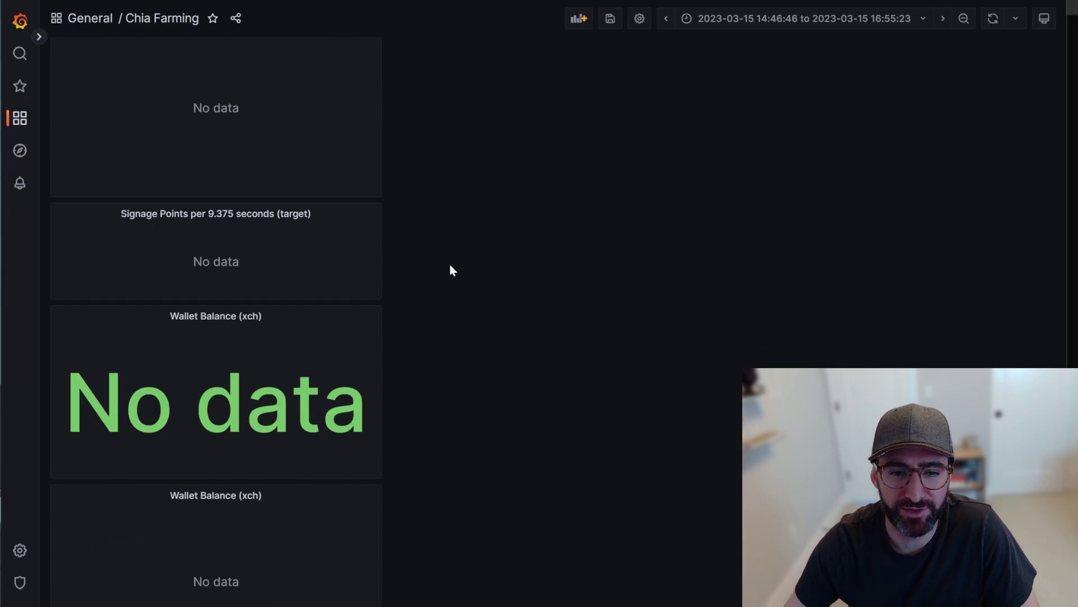
pyautogui.scroll(13, 448, 262)
pyautogui.scroll(-3, 448, 264)
pyautogui.scroll(10, 448, 264)
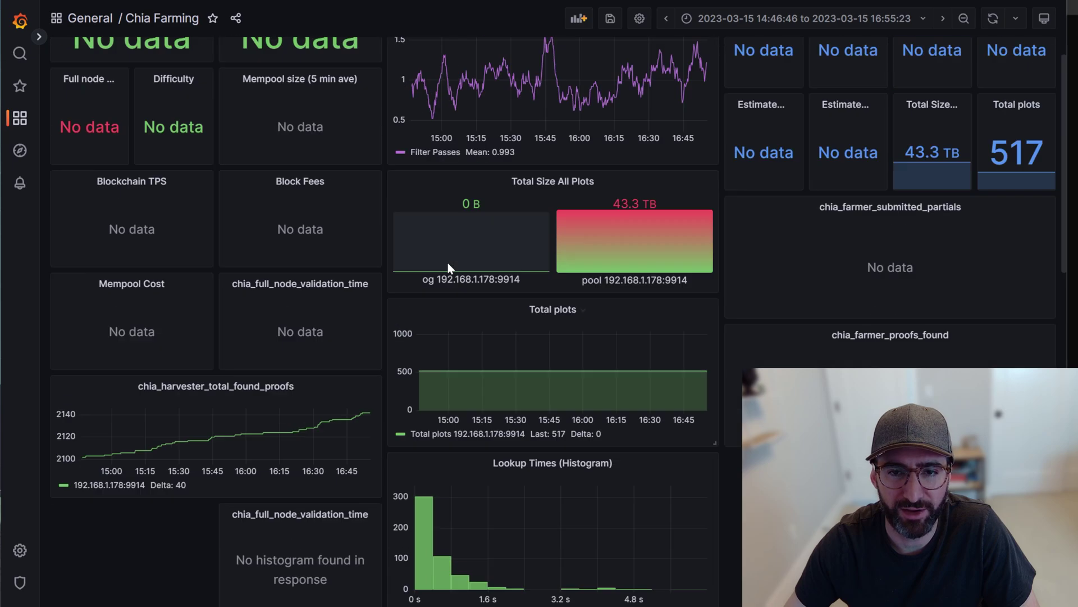
pyautogui.scroll(-15, 447, 264)
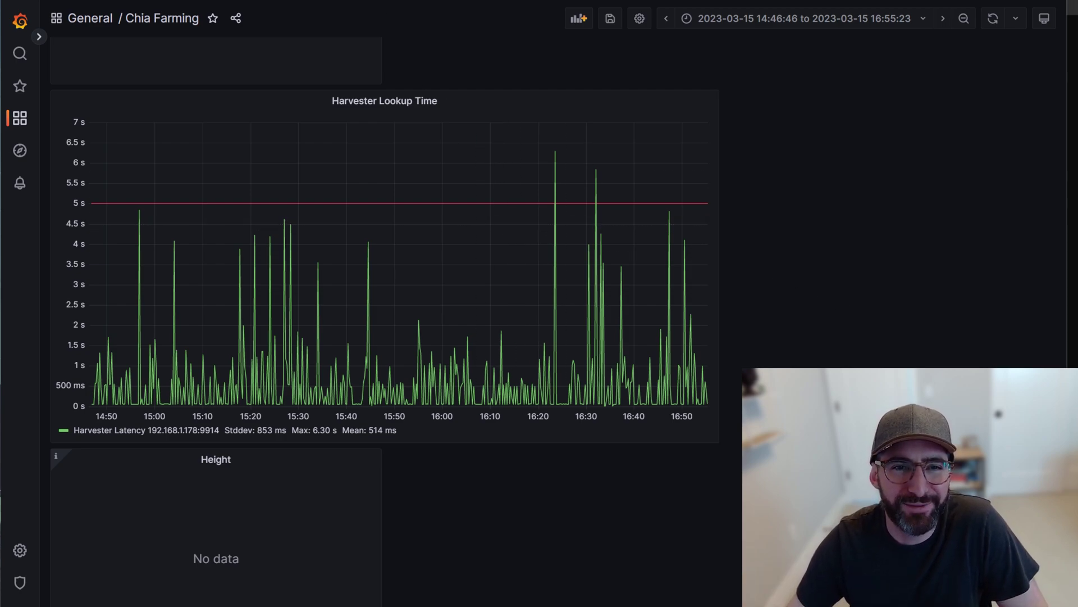
# Switch to the Space Pool farmer page and briefly highlight the 53.138 TiB estimated plot size.
pyautogui.click(197, 7)
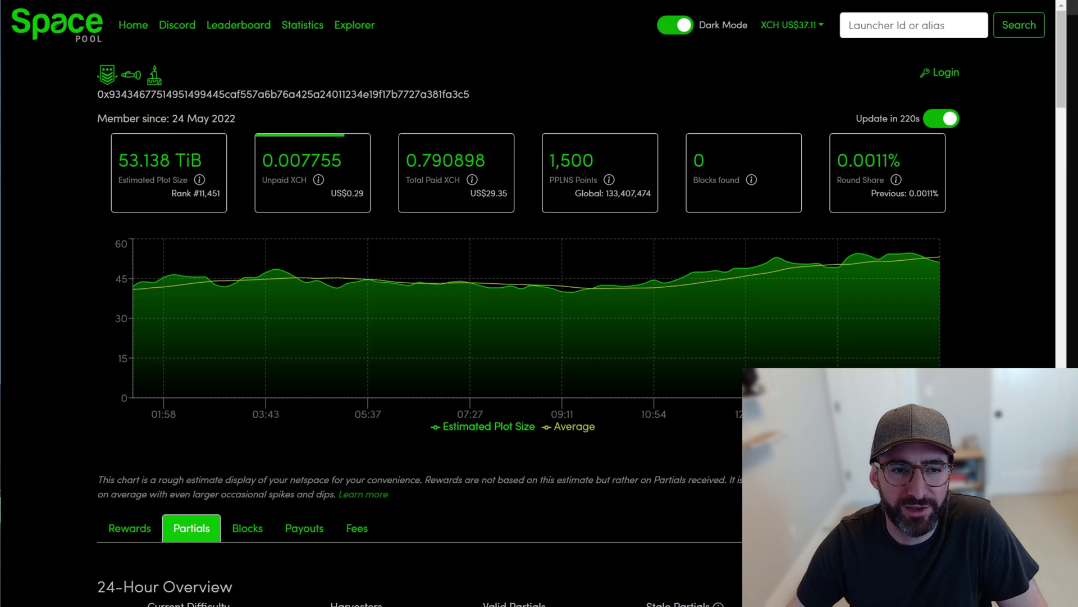
pyautogui.moveTo(119, 160); pyautogui.dragTo(171, 160)
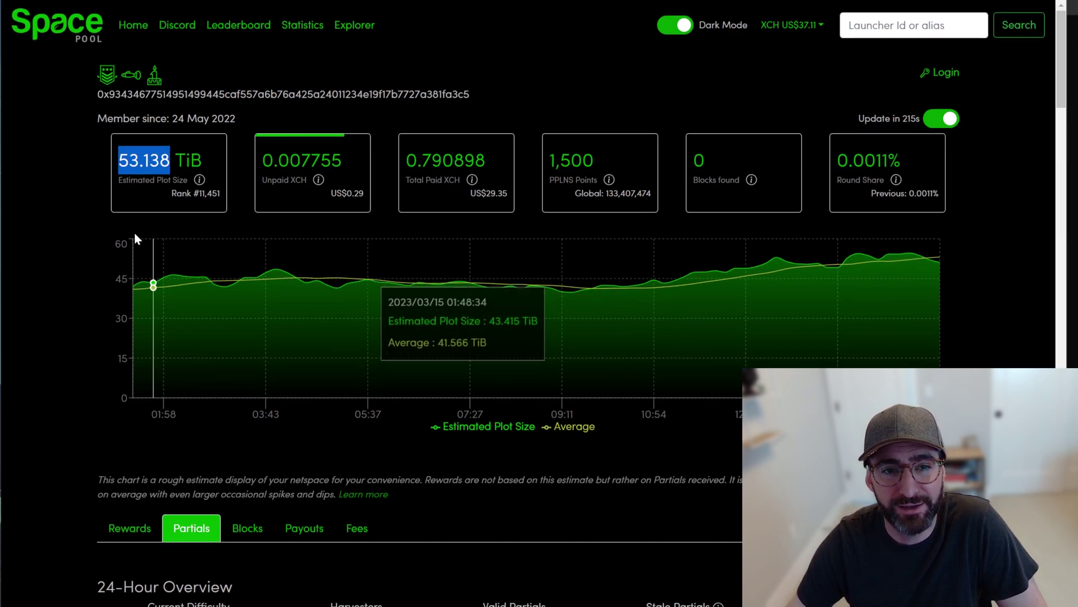
pyautogui.click(101, 224)
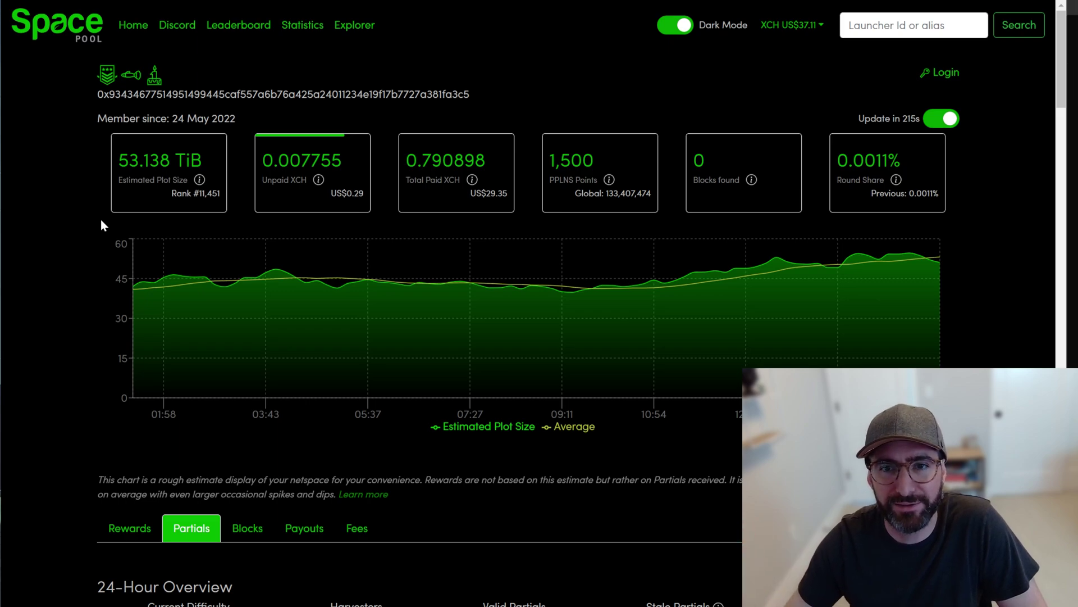